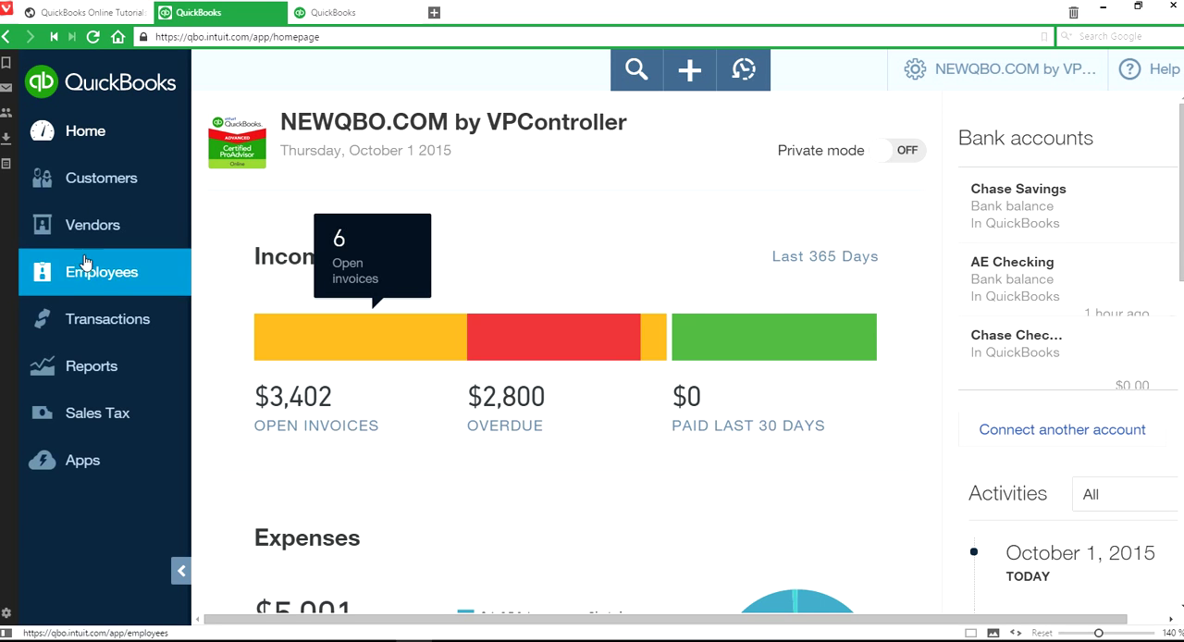
- Open the Banking page with the bank and credit card transactions
left_click(67, 333)
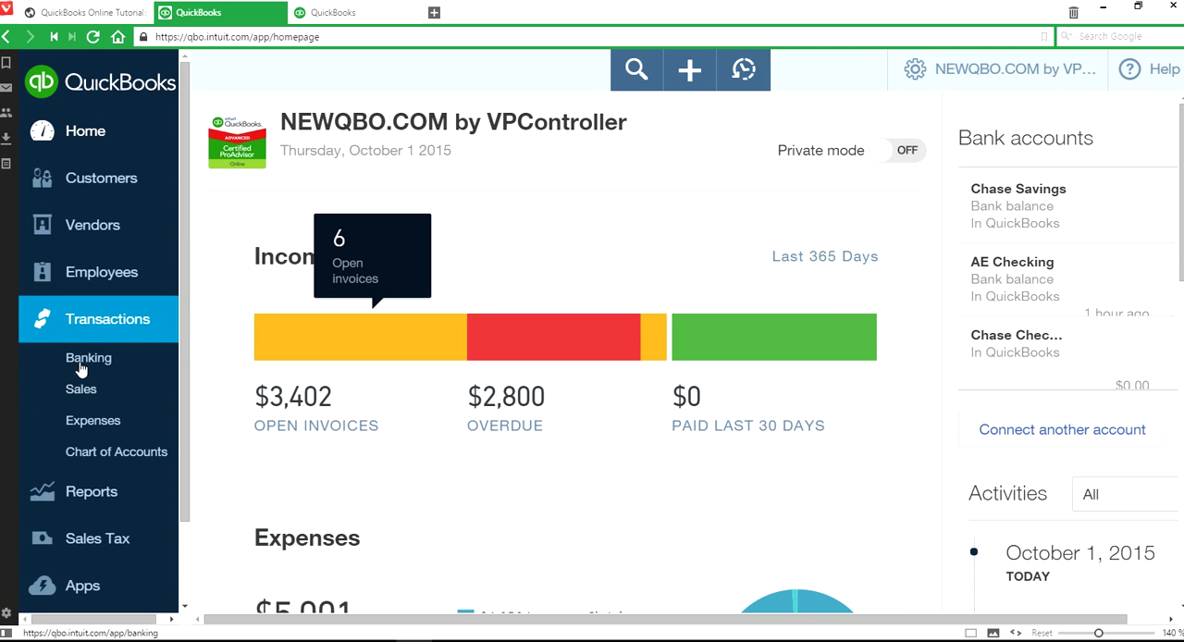
left_click(95, 360)
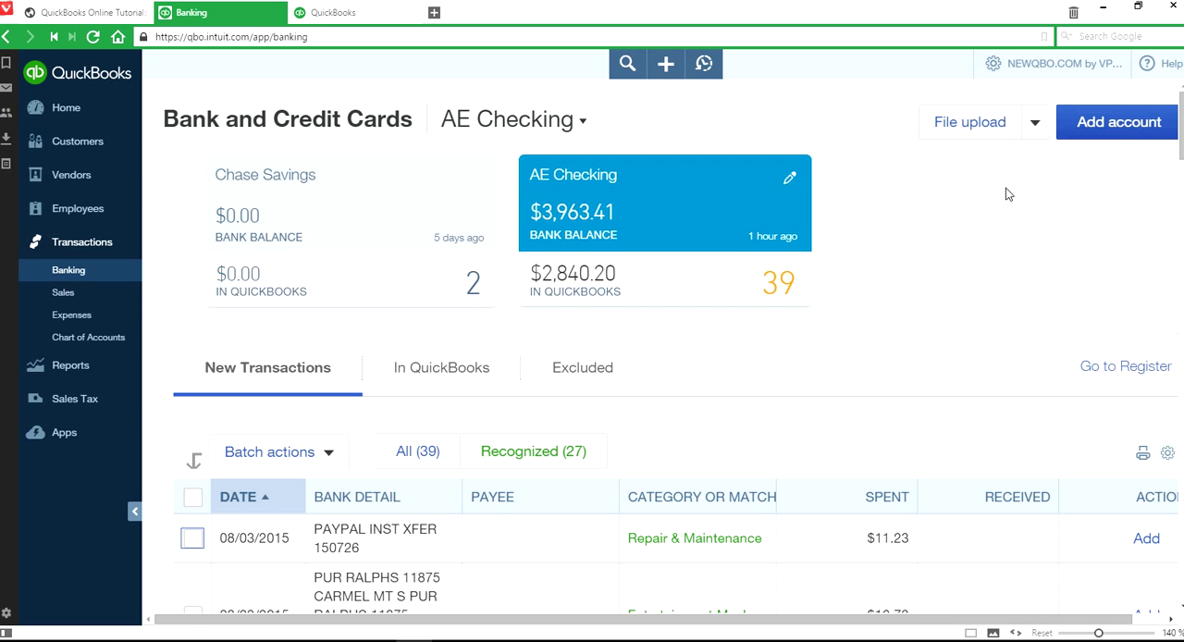
- Start adding an account for Bank of America to view its login form, and leave without connecting
left_click(1138, 126)
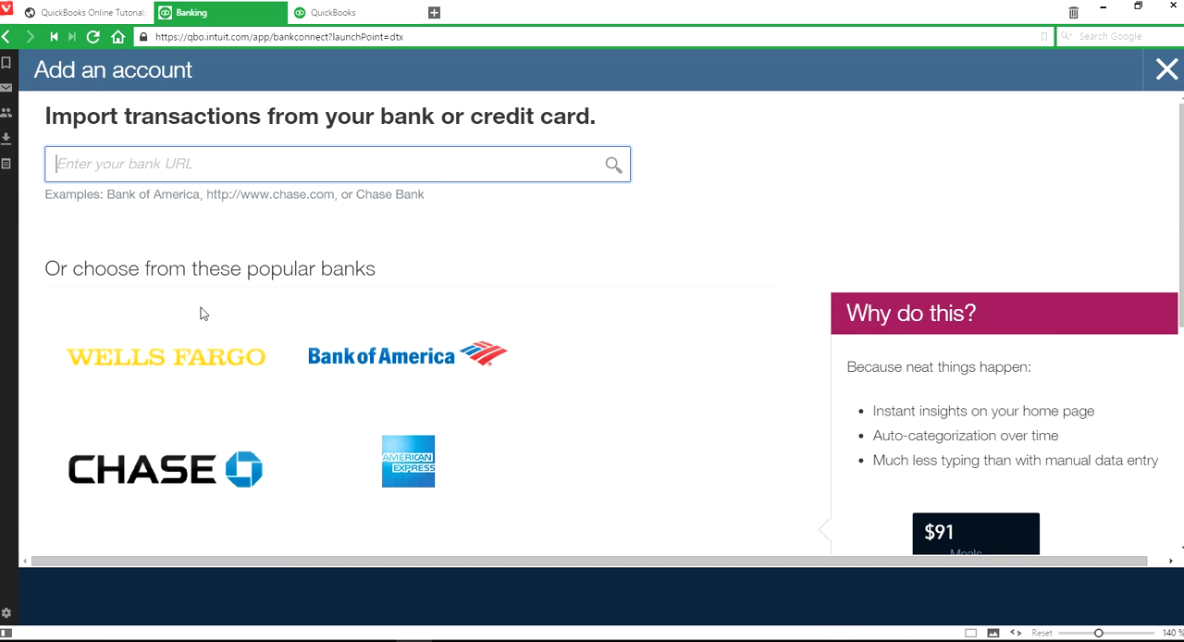
scroll(656, 409, "down", 3)
scroll(656, 410, "up", 3)
left_click(384, 361)
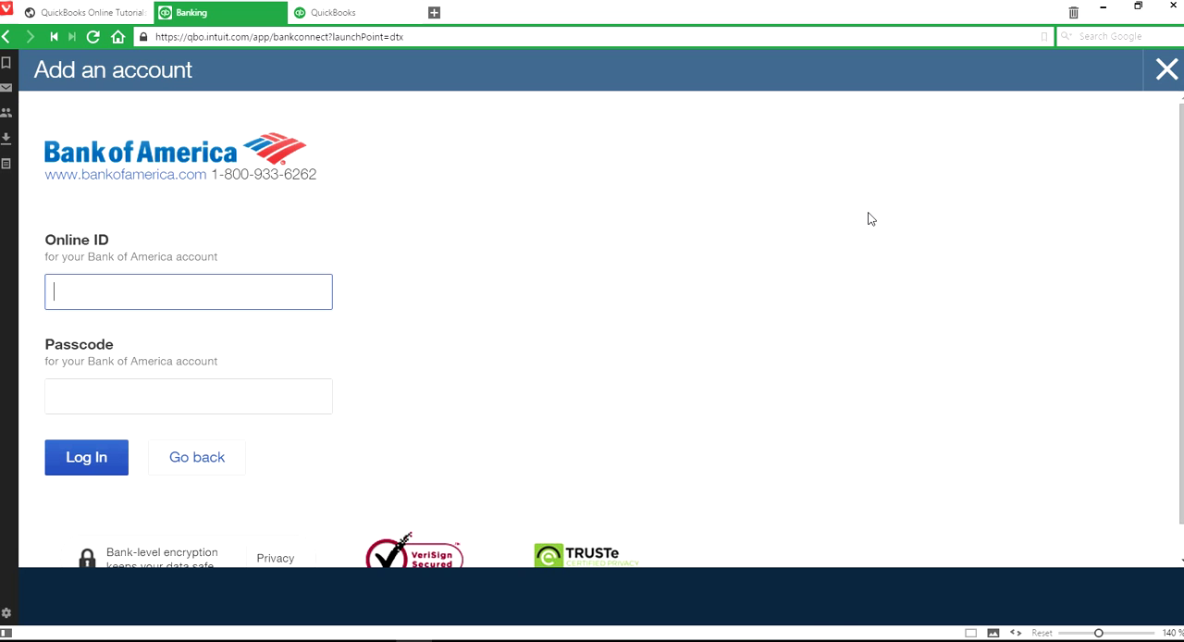
left_click(1167, 72)
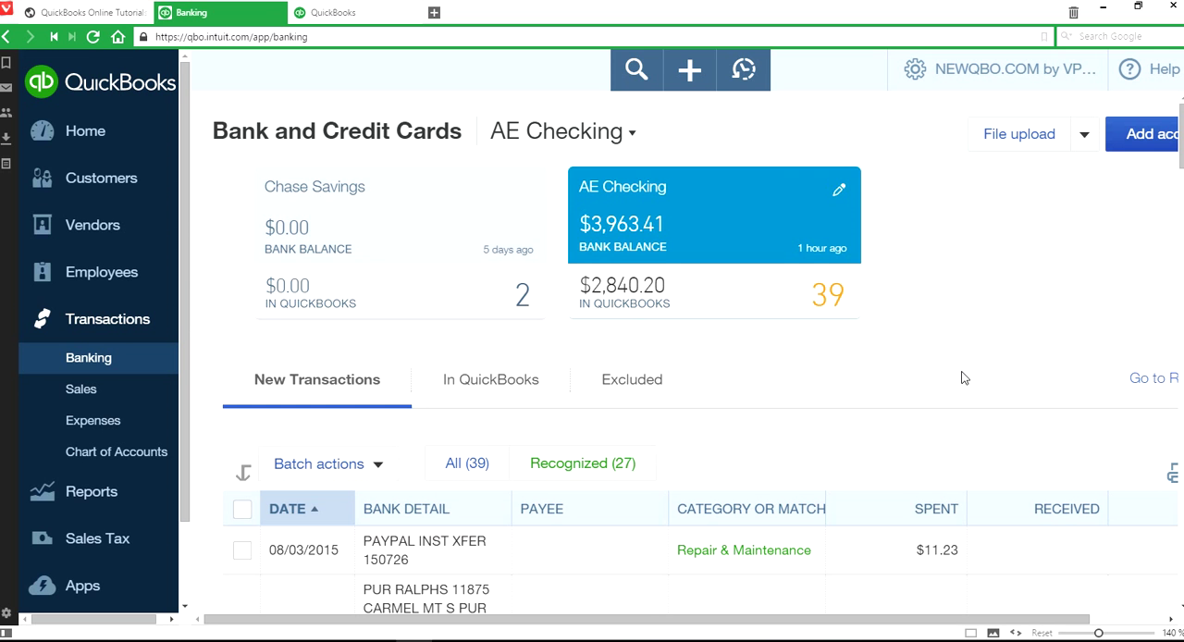
- Browse the new AE Checking transactions and check which file formats the bank file upload accepts, without uploading anything
scroll(961, 377, "down", 4)
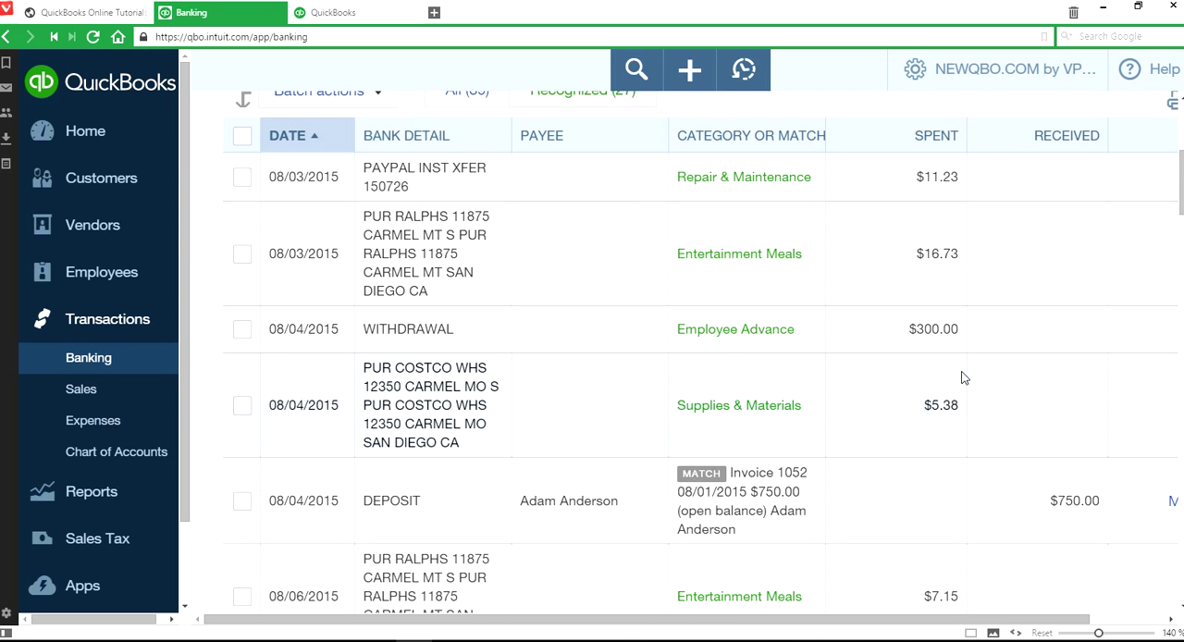
scroll(961, 377, "down", 3)
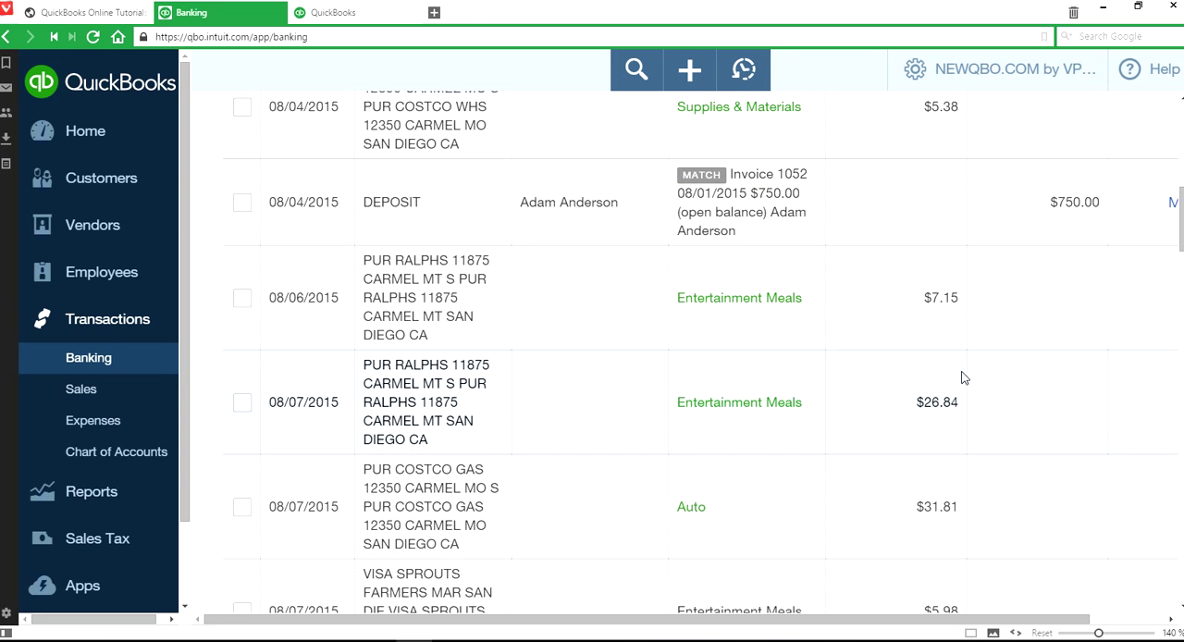
scroll(961, 377, "up", 4)
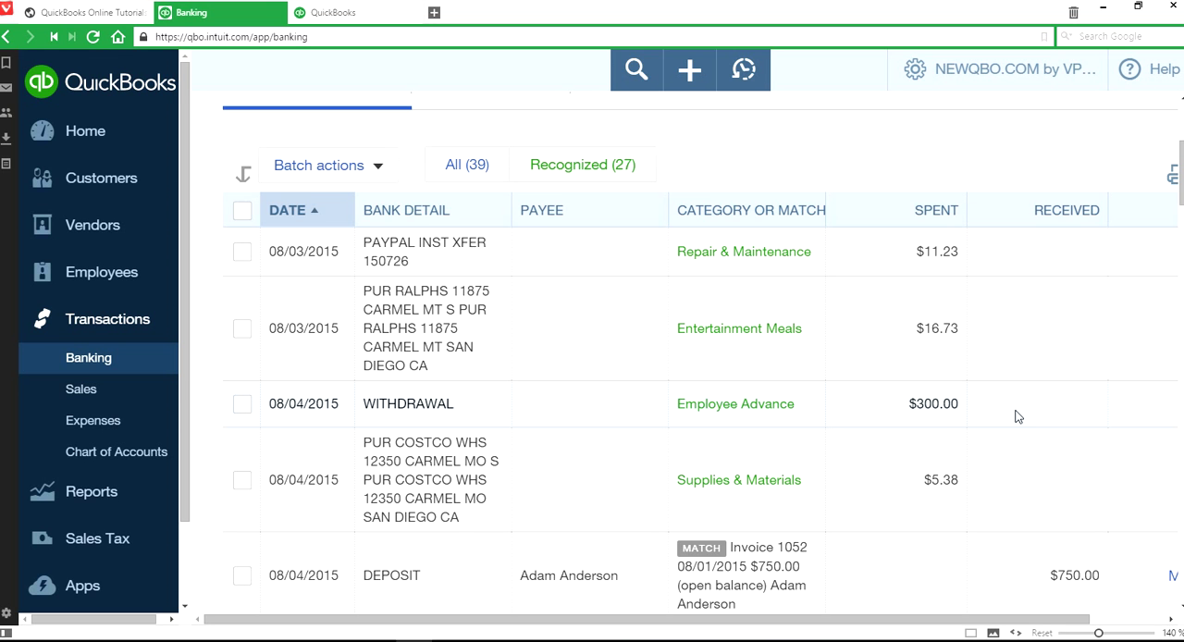
scroll(1016, 417, "up", 5)
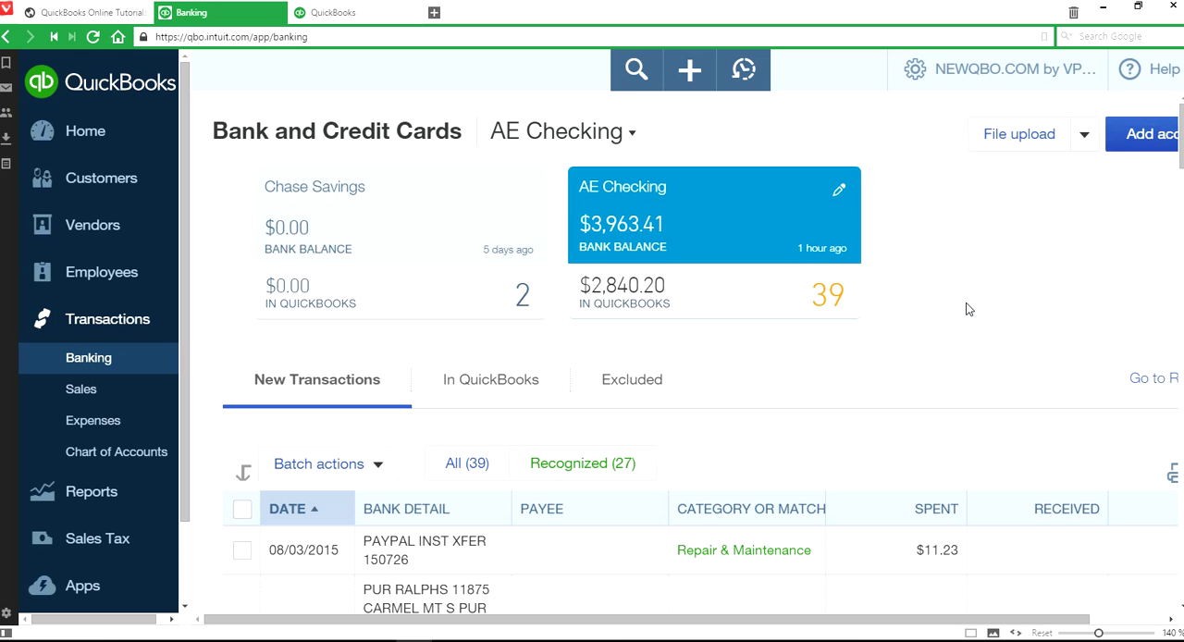
left_click(1018, 135)
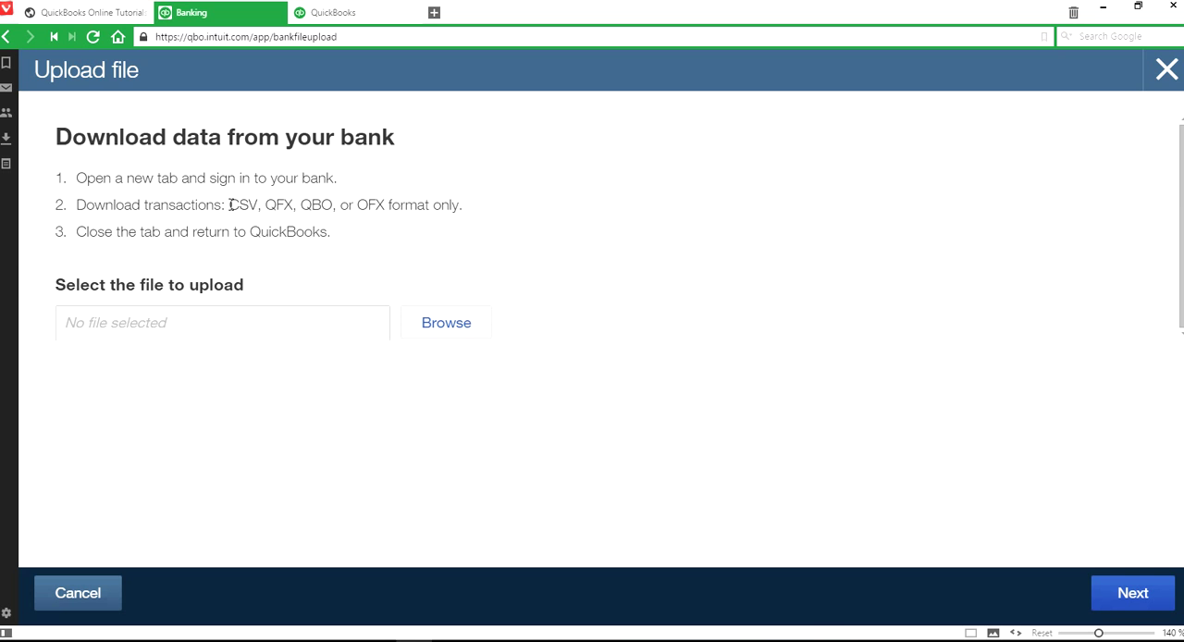
left_click_drag(229, 204, 382, 204)
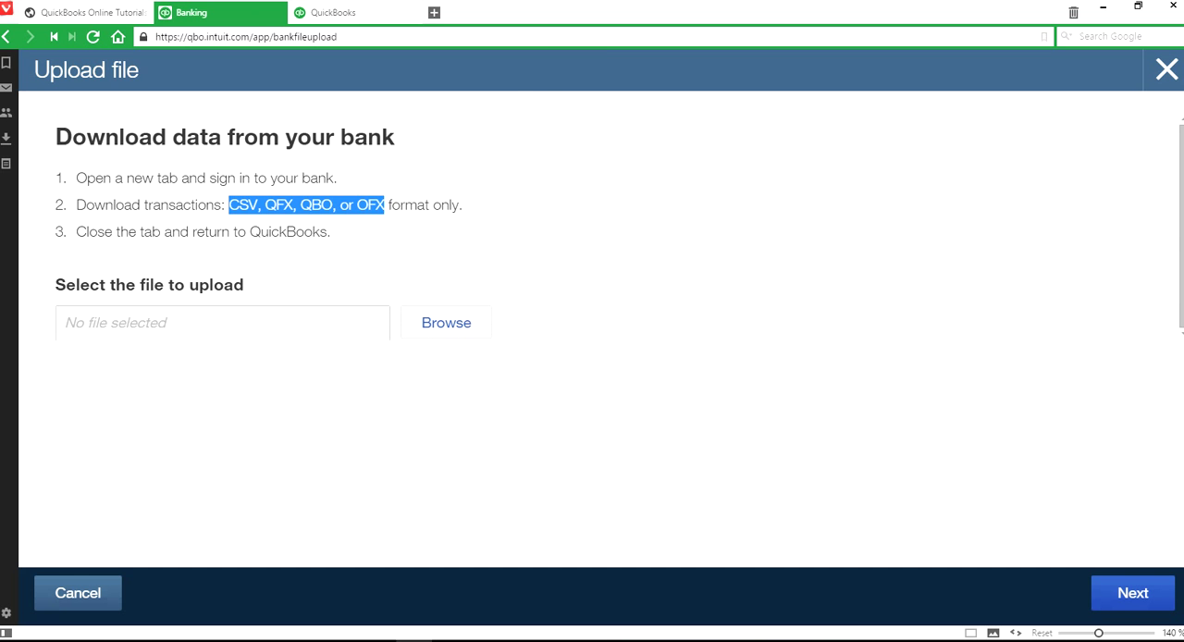
left_click(1165, 71)
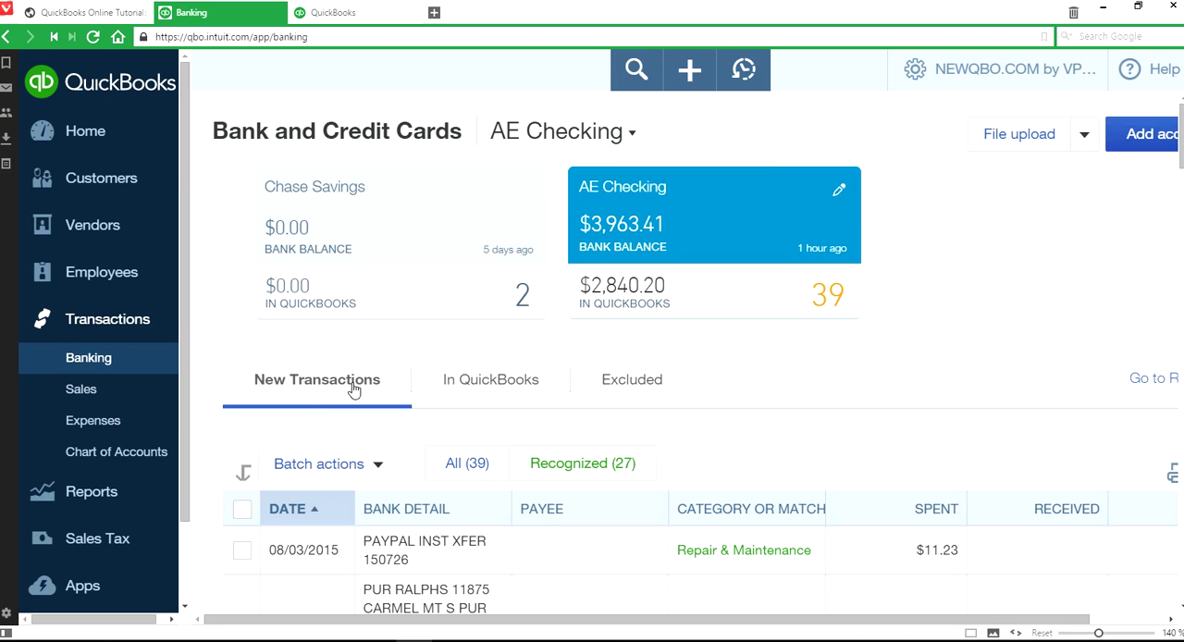
- Examine the suggested categories, matches and available actions of the new AE Checking transactions
scroll(945, 354, "down", 3)
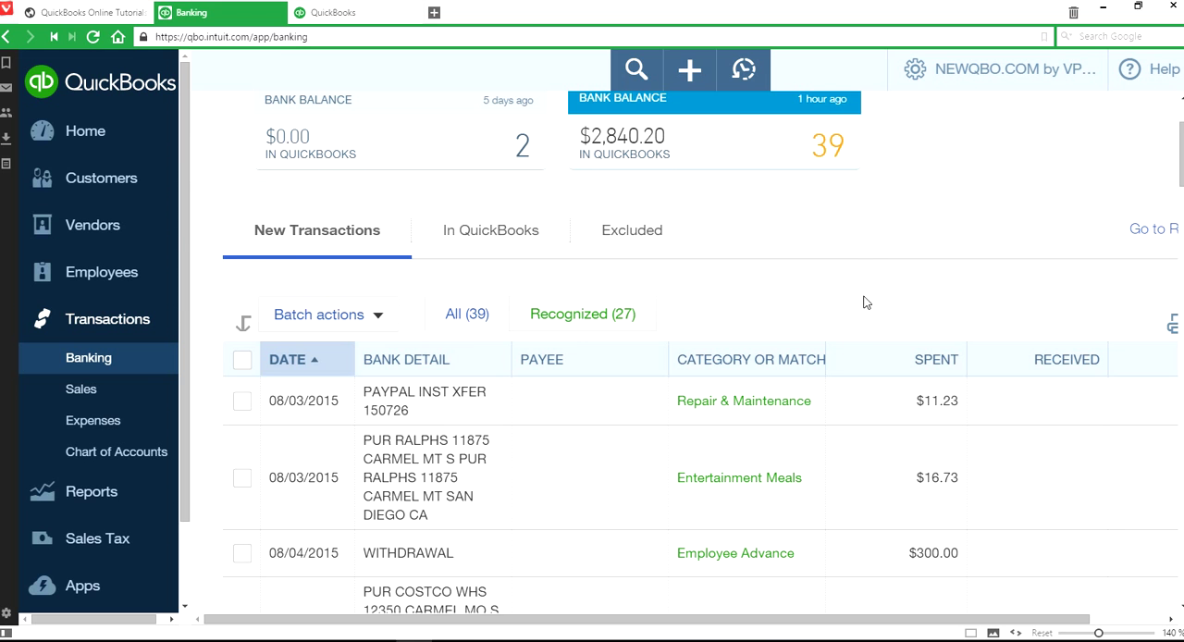
left_click_drag(1030, 627, 1156, 631)
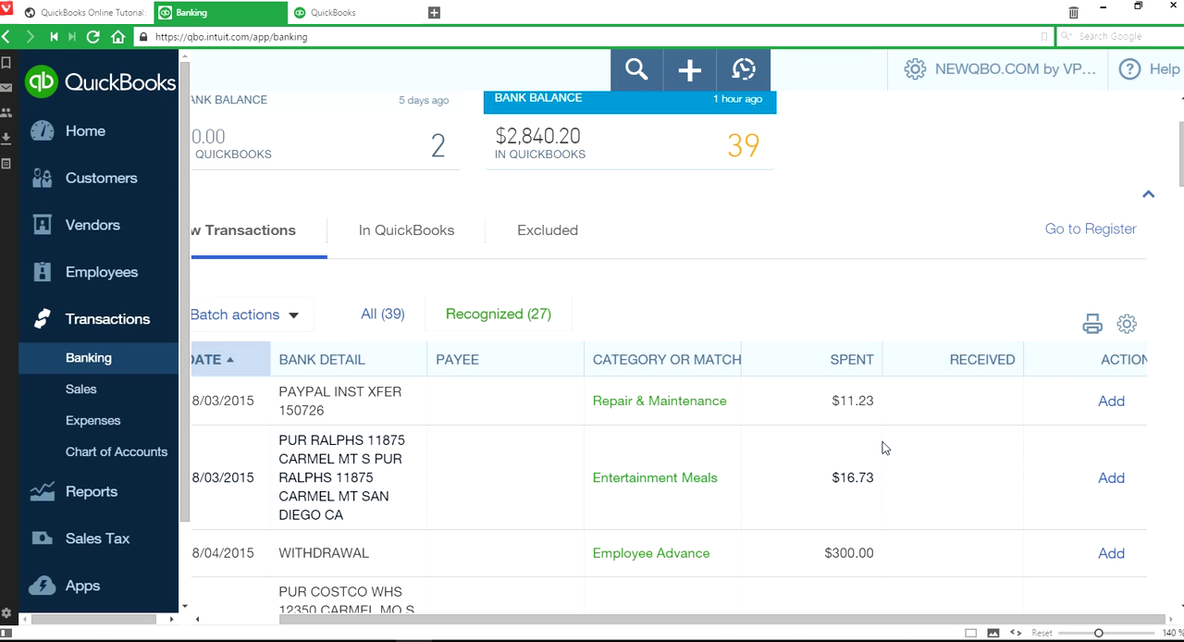
scroll(967, 490, "down", 5)
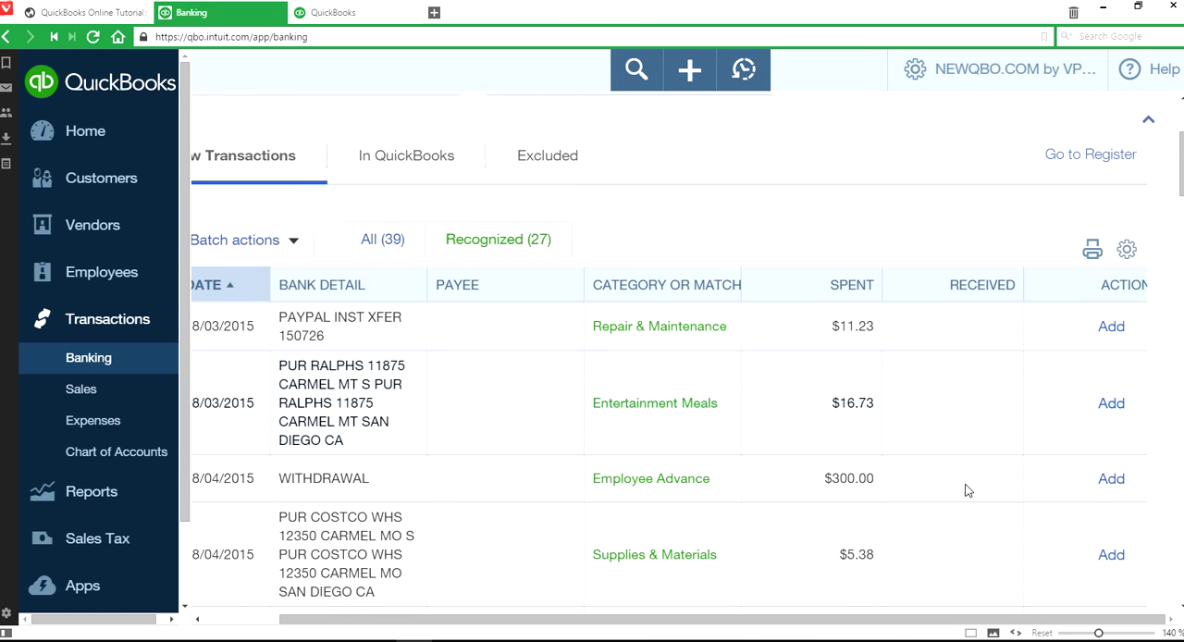
scroll(1179, 449, "up", 2)
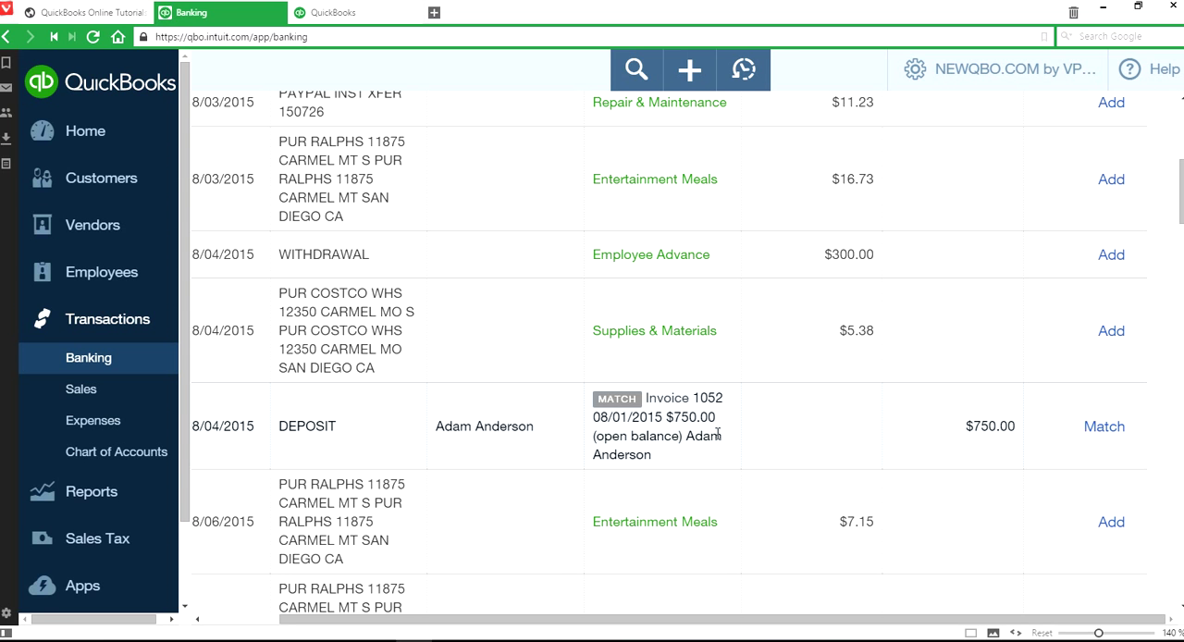
scroll(1018, 504, "up", 3)
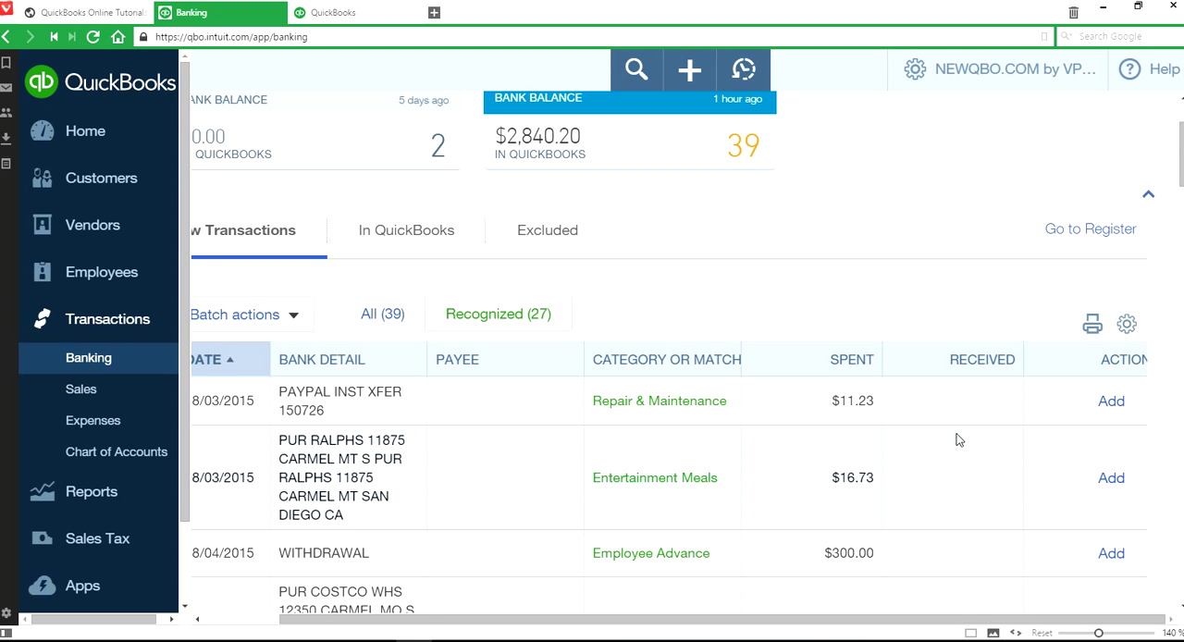
scroll(941, 442, "down", 1)
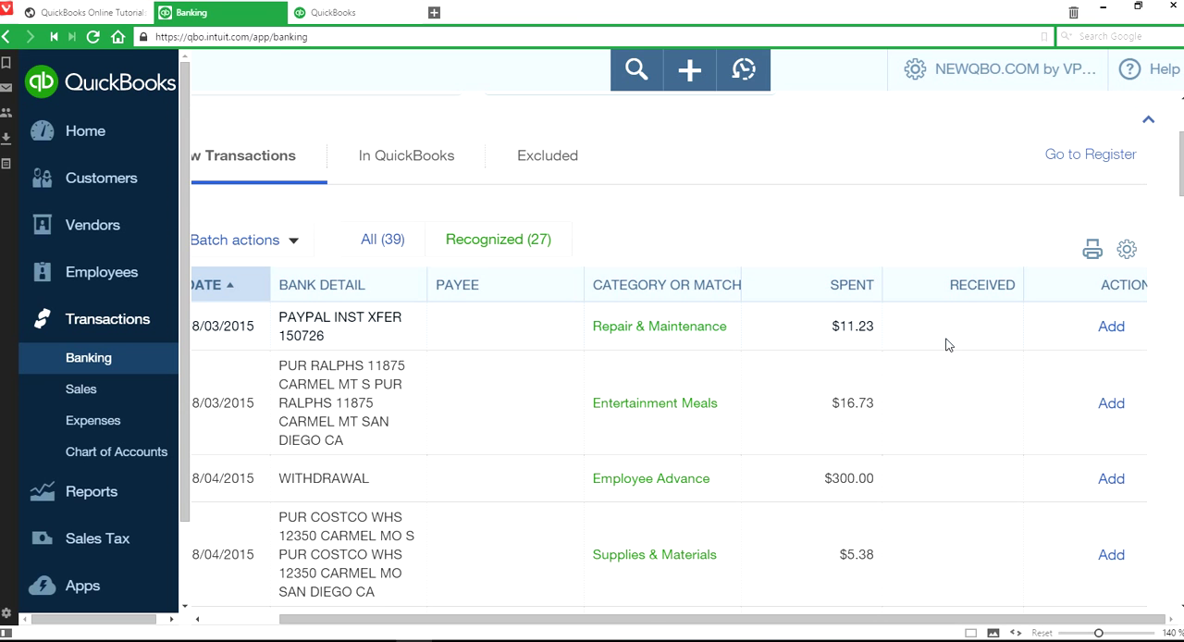
scroll(945, 345, "down", 3)
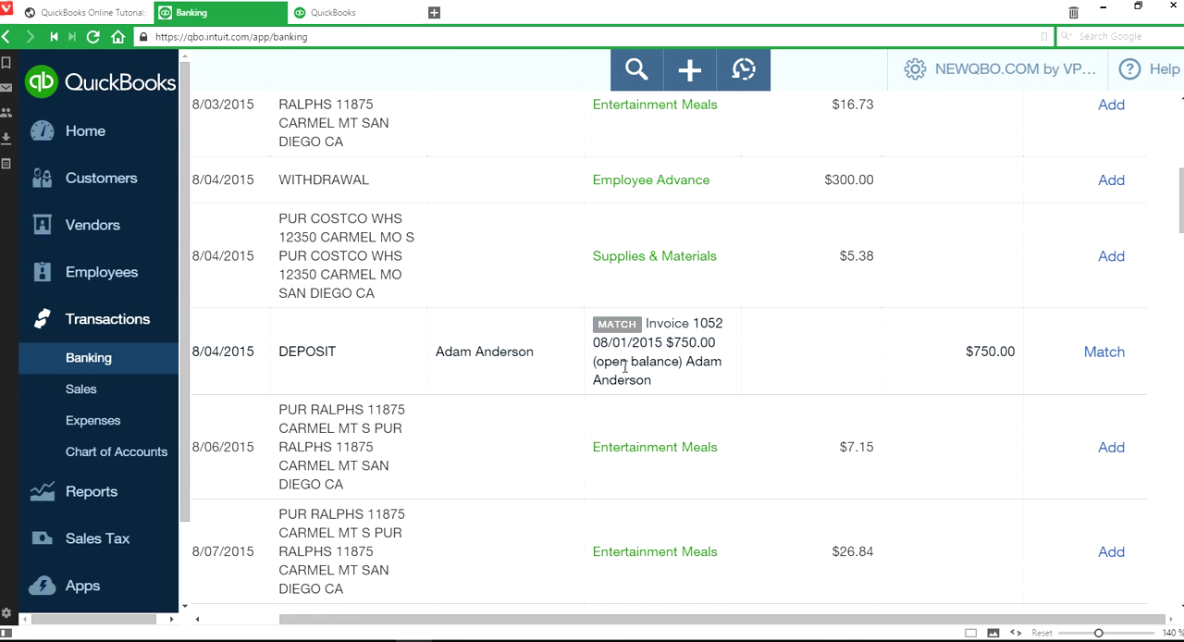
scroll(874, 377, "up", 2)
scroll(928, 352, "up", 2)
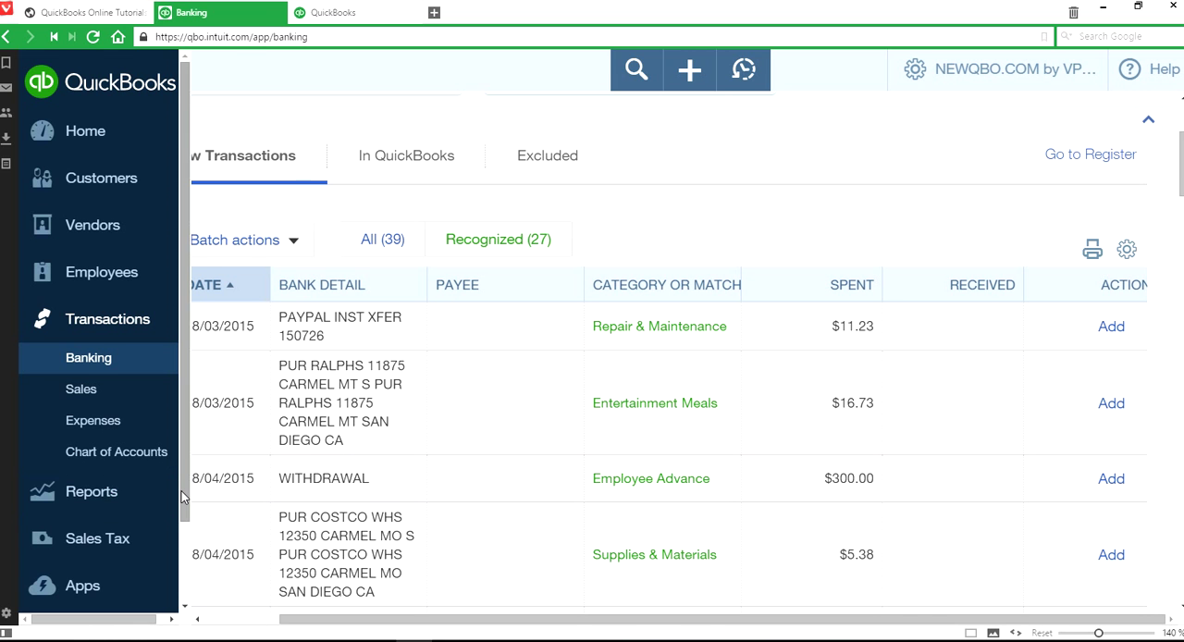
- Collapse the navigation sidebar and compare the suggested matches for the $750.00 and $425.00 deposits
scroll(177, 518, "down", 2)
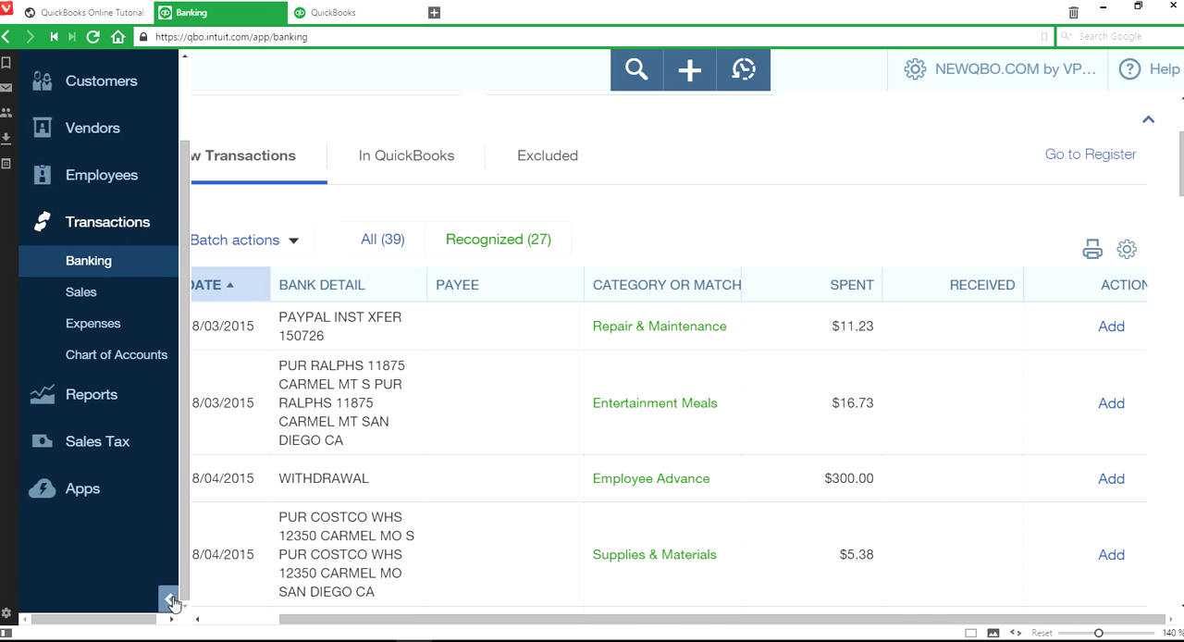
left_click(173, 599)
scroll(1017, 452, "down", 3)
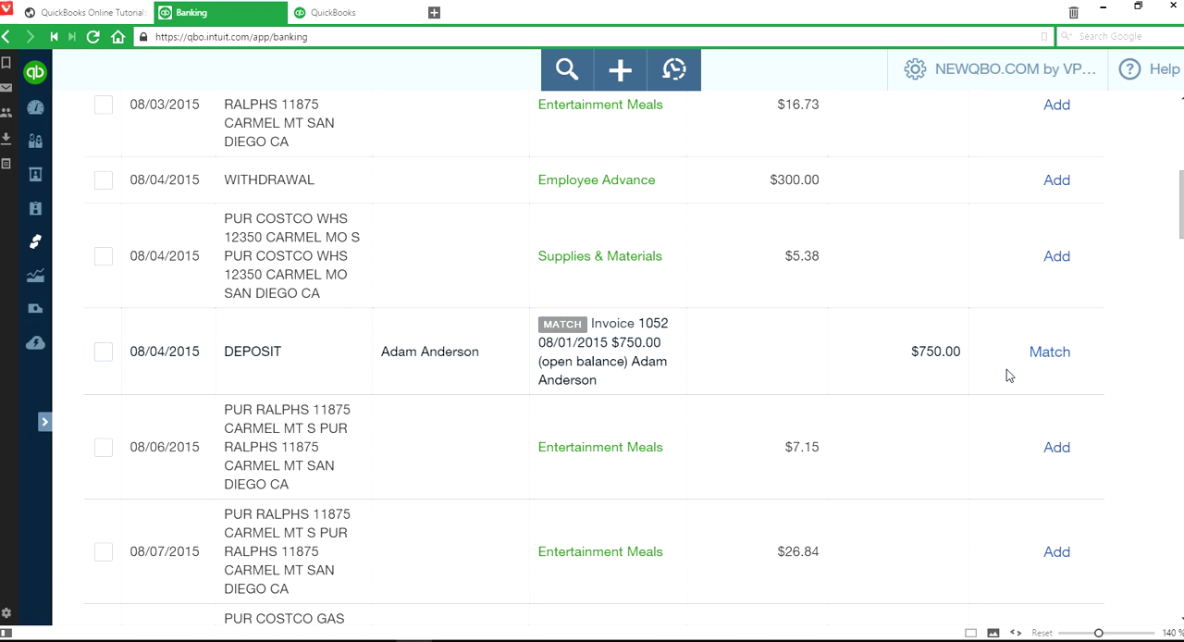
scroll(1006, 369, "up", 1)
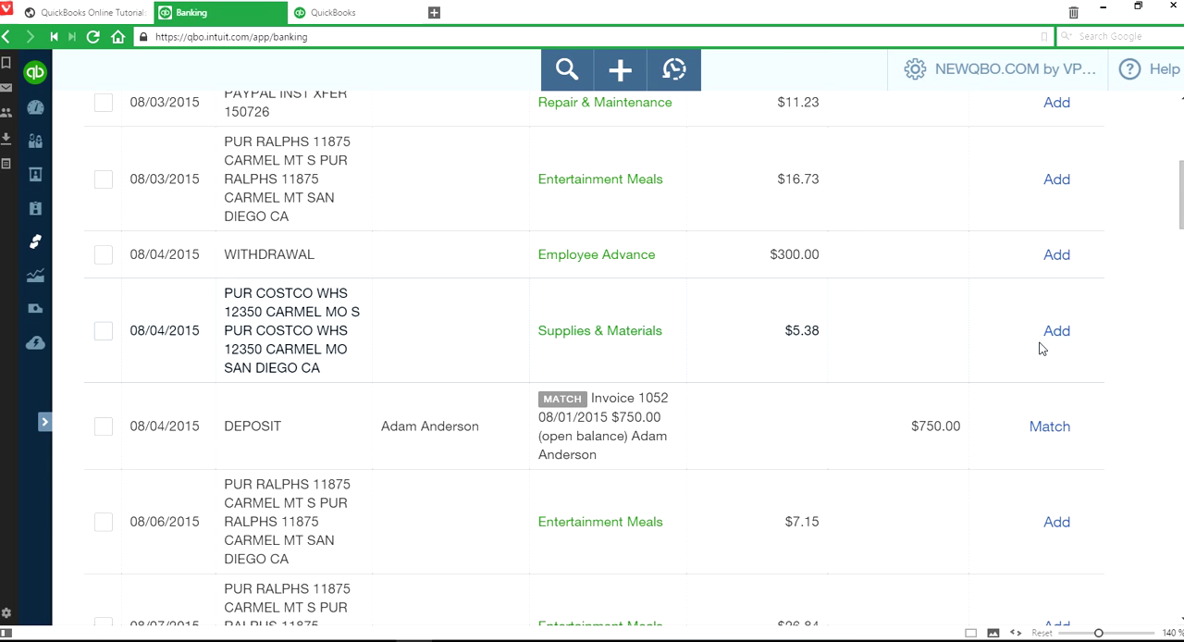
scroll(822, 441, "up", 4)
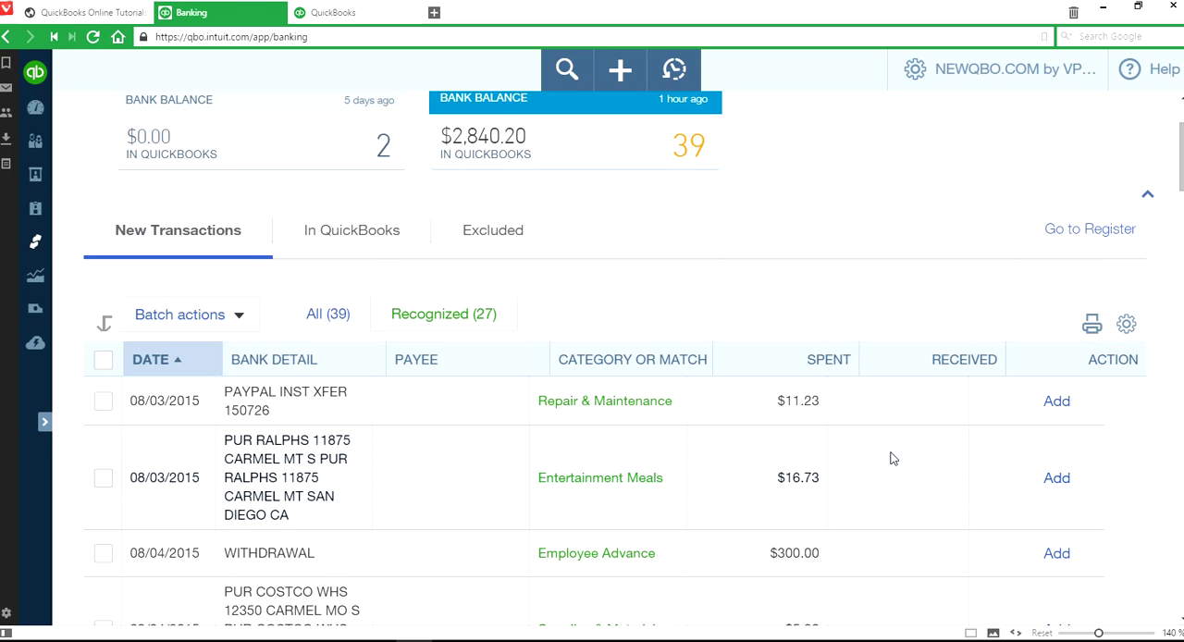
scroll(892, 458, "down", 4)
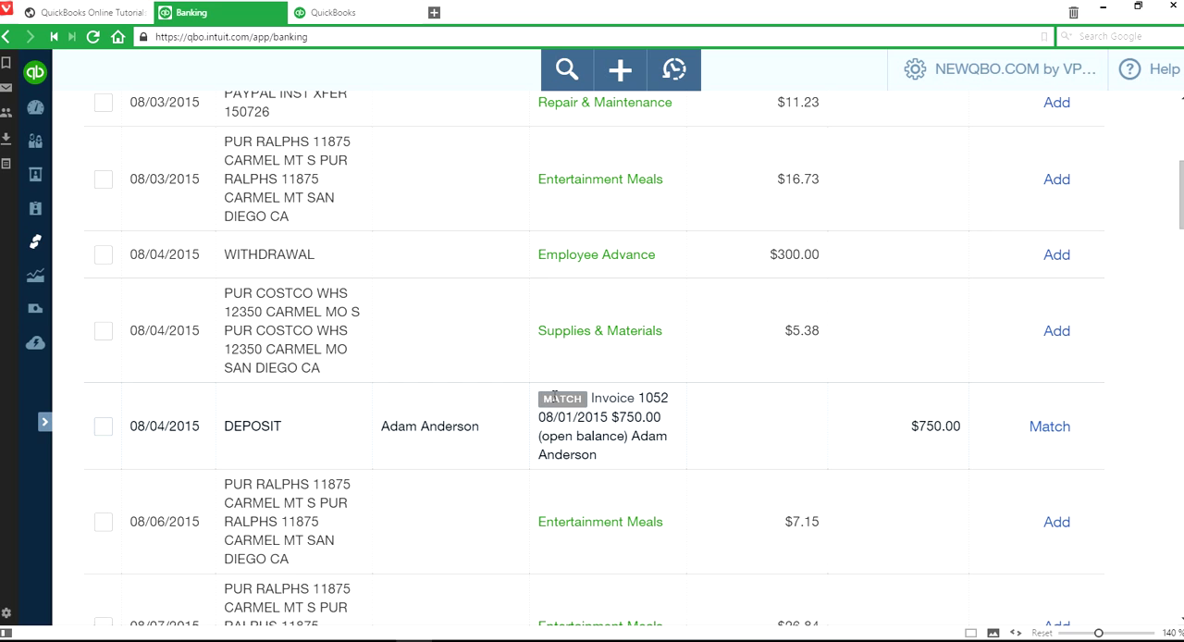
scroll(859, 431, "down", 6)
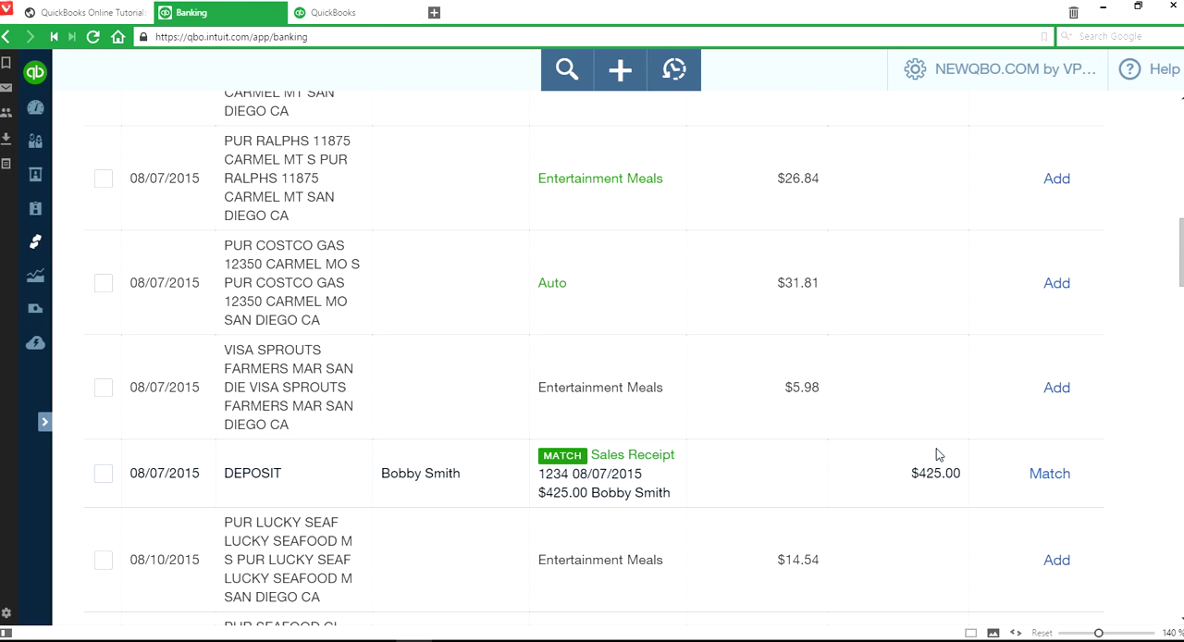
scroll(935, 453, "up", 3)
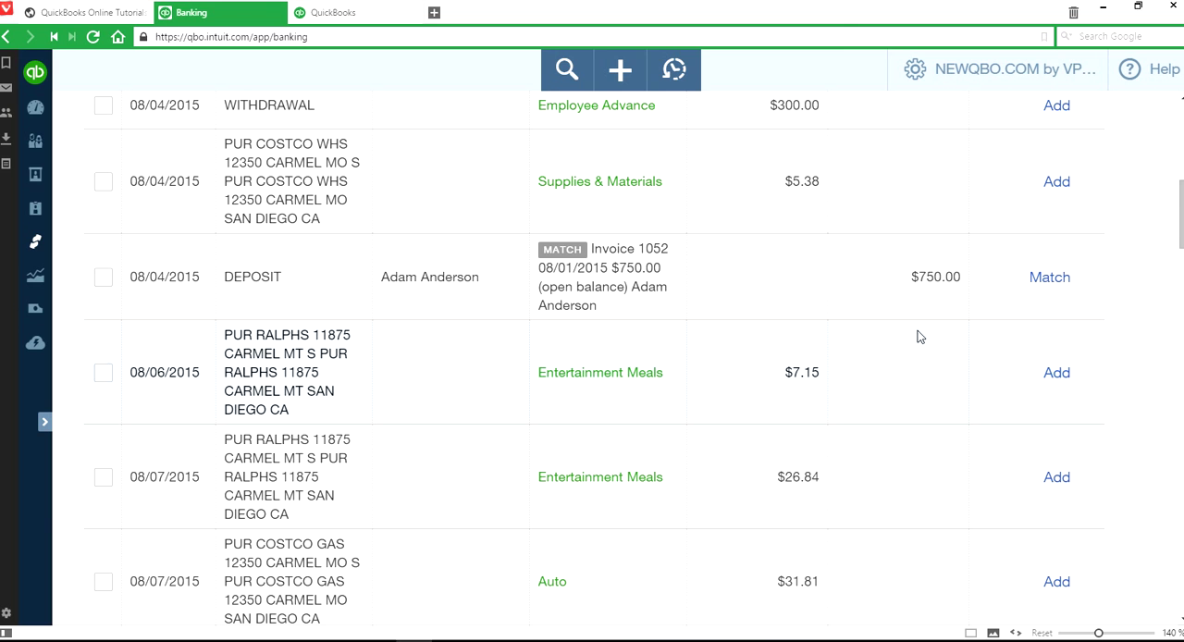
- Choose Invoice 1053 as the possible match for the 08/04/2015 deposit of $750.00, and close its details without matching
left_click(793, 283)
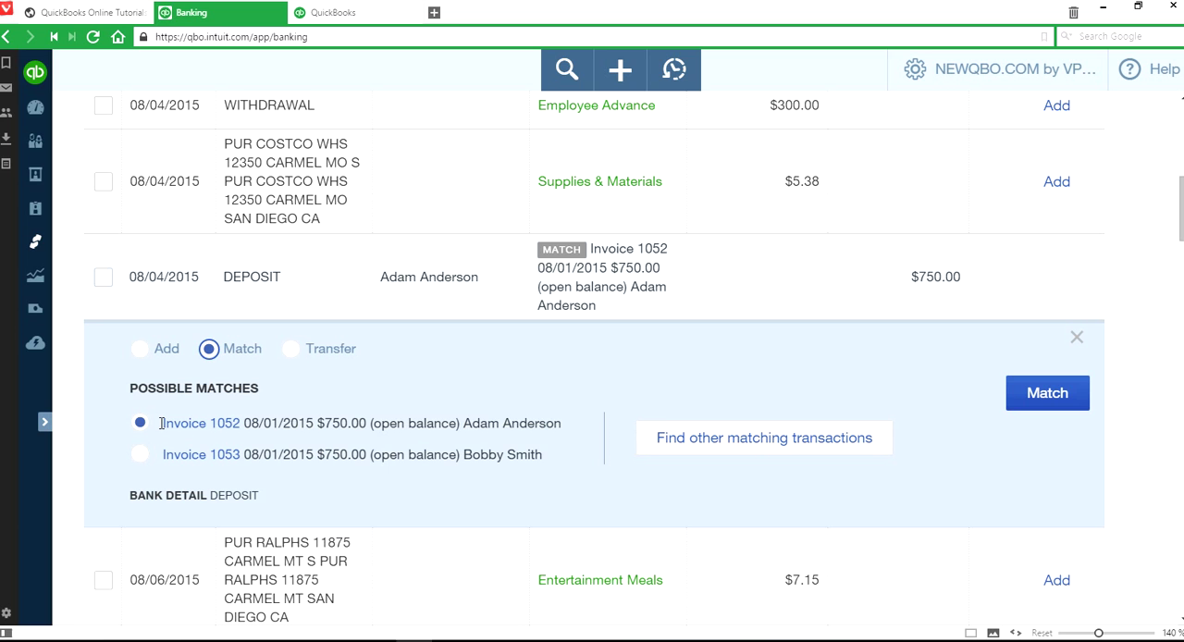
left_click_drag(466, 424, 555, 423)
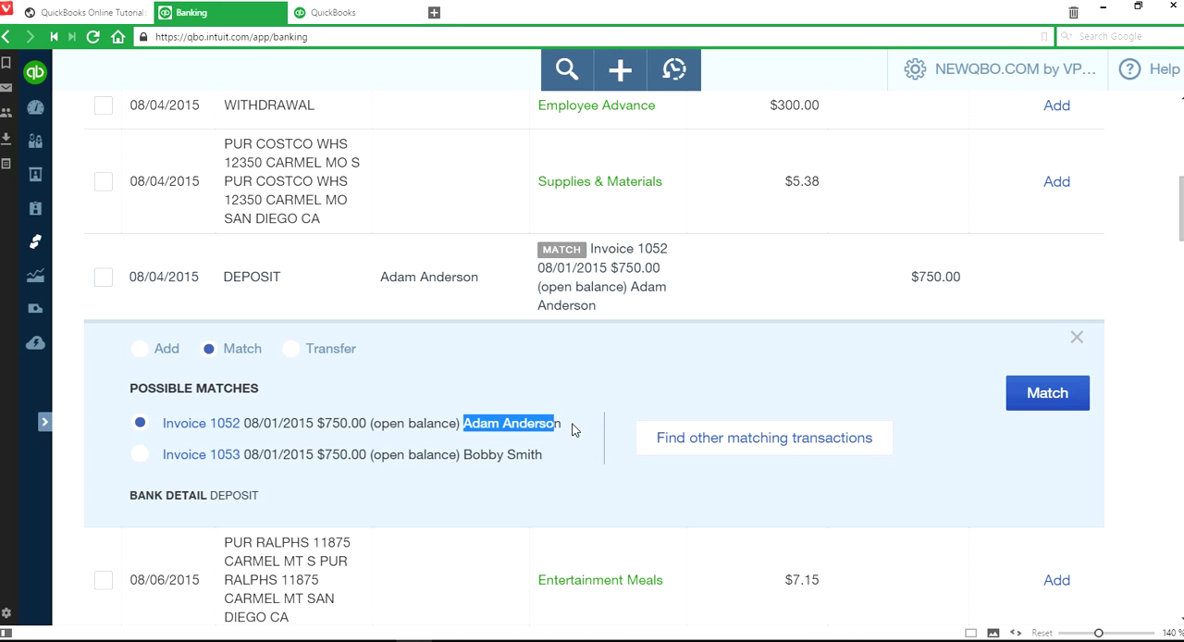
left_click(141, 454)
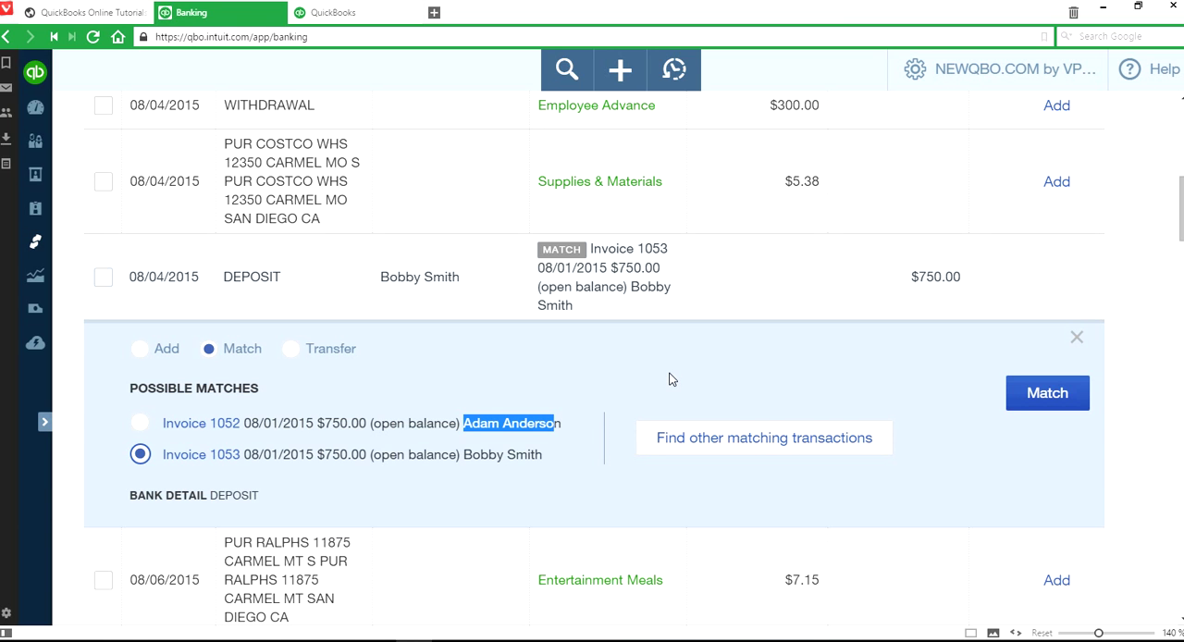
left_click(559, 439)
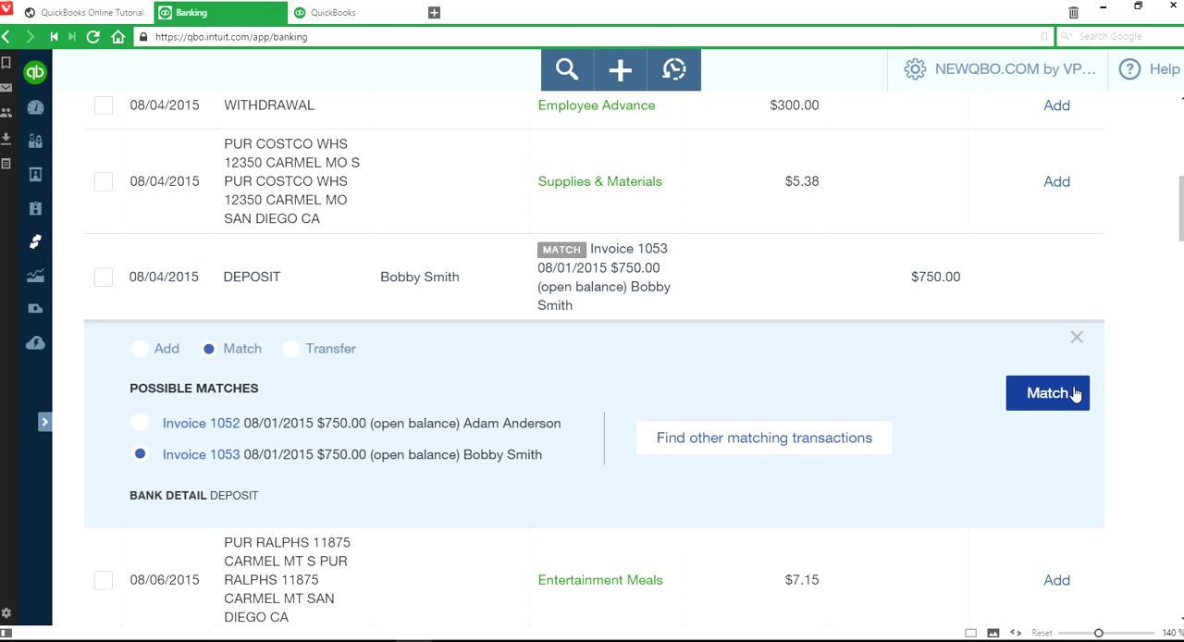
left_click(1079, 342)
- Review the possible match for the 08/07/2015 deposit of $425.00 in its expanded details
scroll(898, 423, "down", 3)
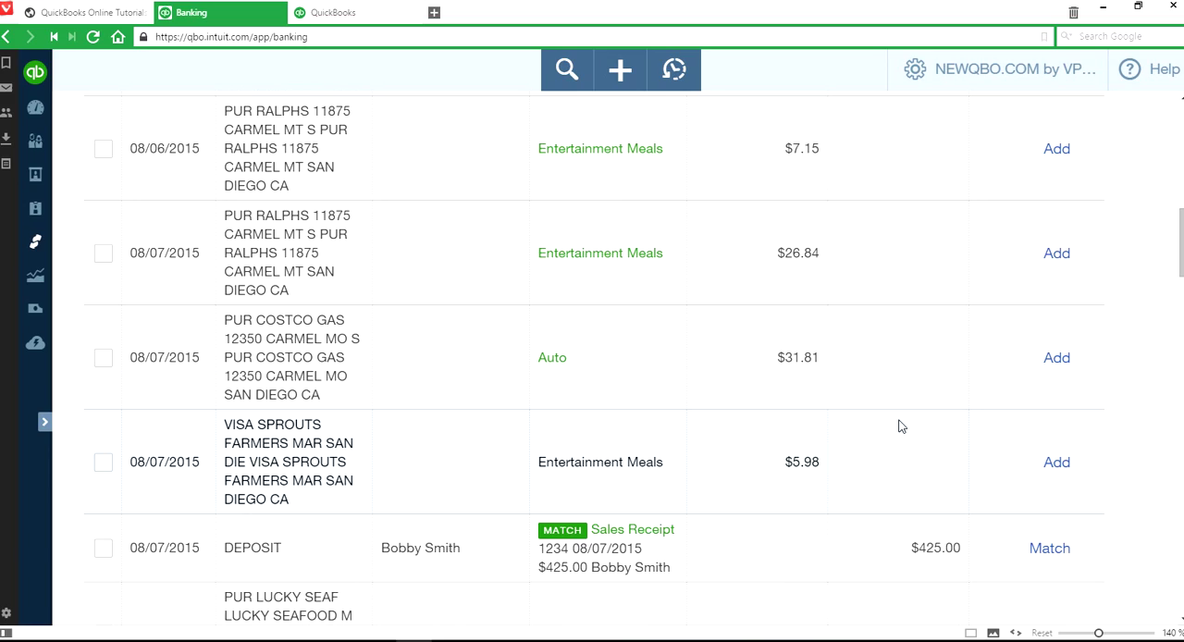
left_click(750, 470)
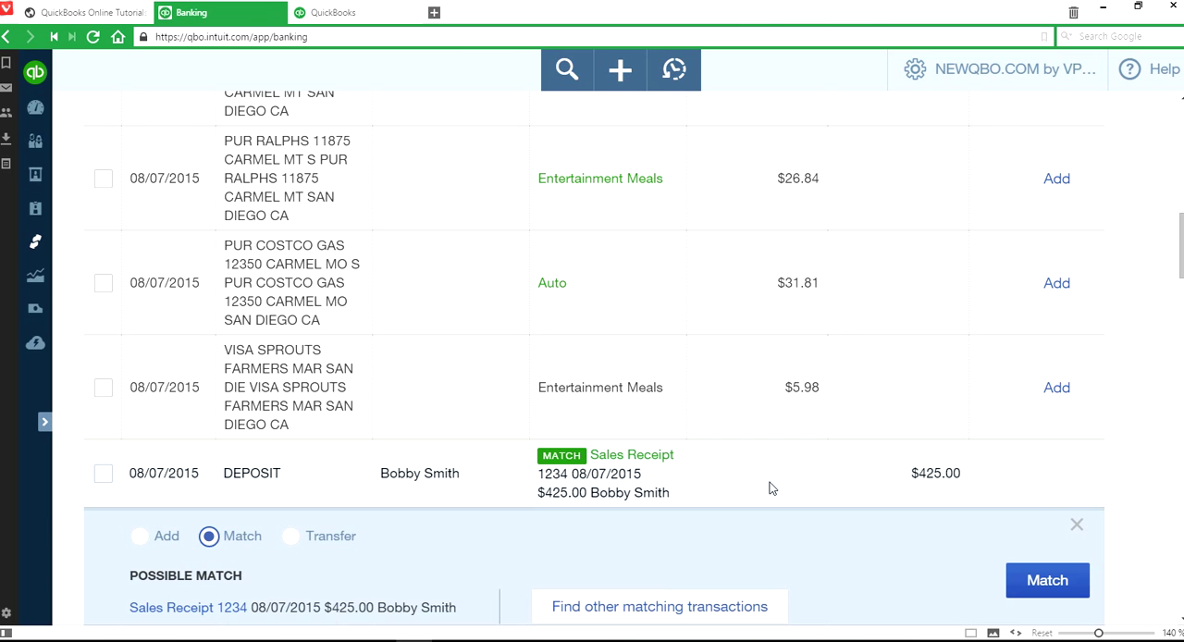
scroll(878, 547, "down", 2)
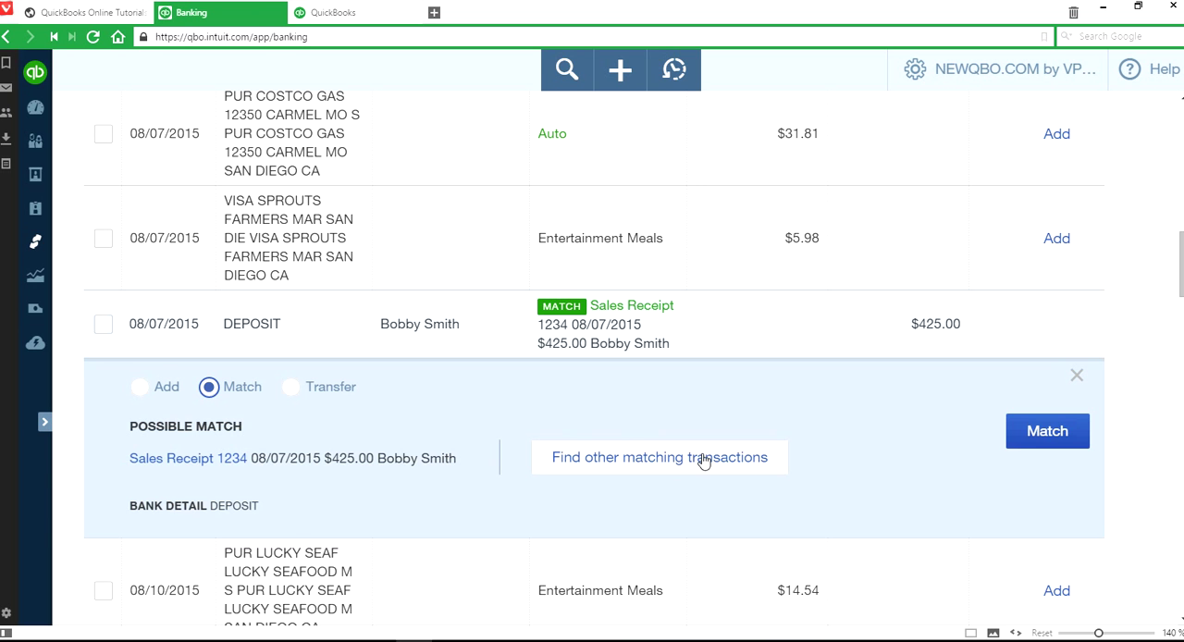
scroll(863, 403, "up", 6)
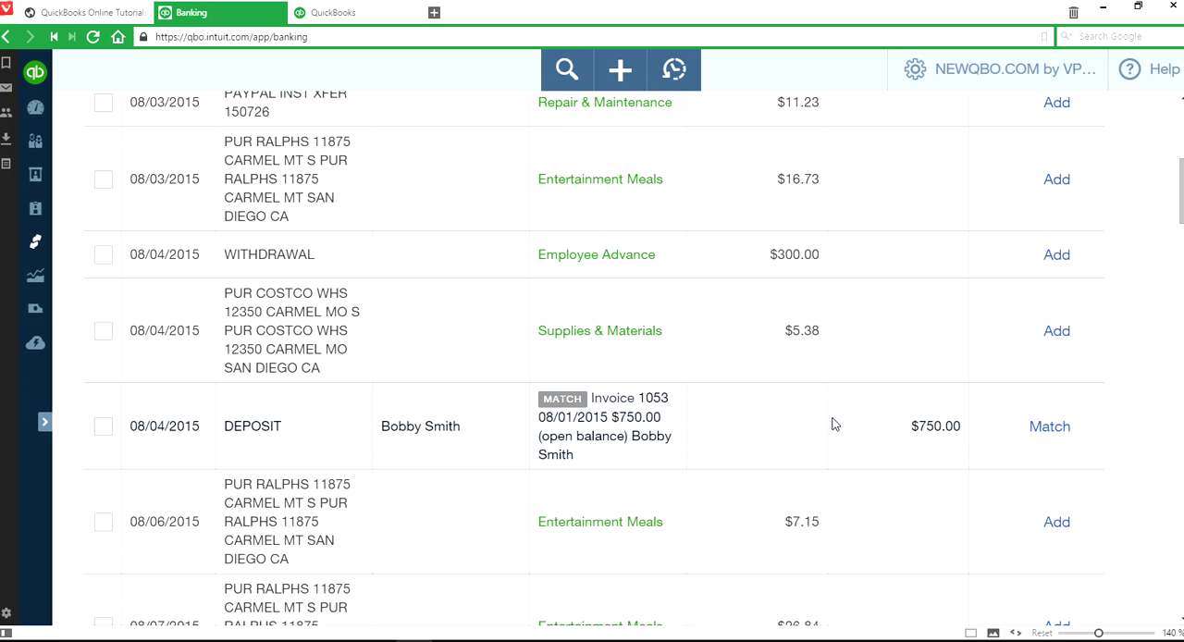
- Match the 08/04/2015 deposit of $750.00 to Invoice 1053 and the 08/07/2015 deposit of $425.00 to its suggested Sales Receipt 1234
left_click(735, 424)
scroll(530, 502, "down", 2)
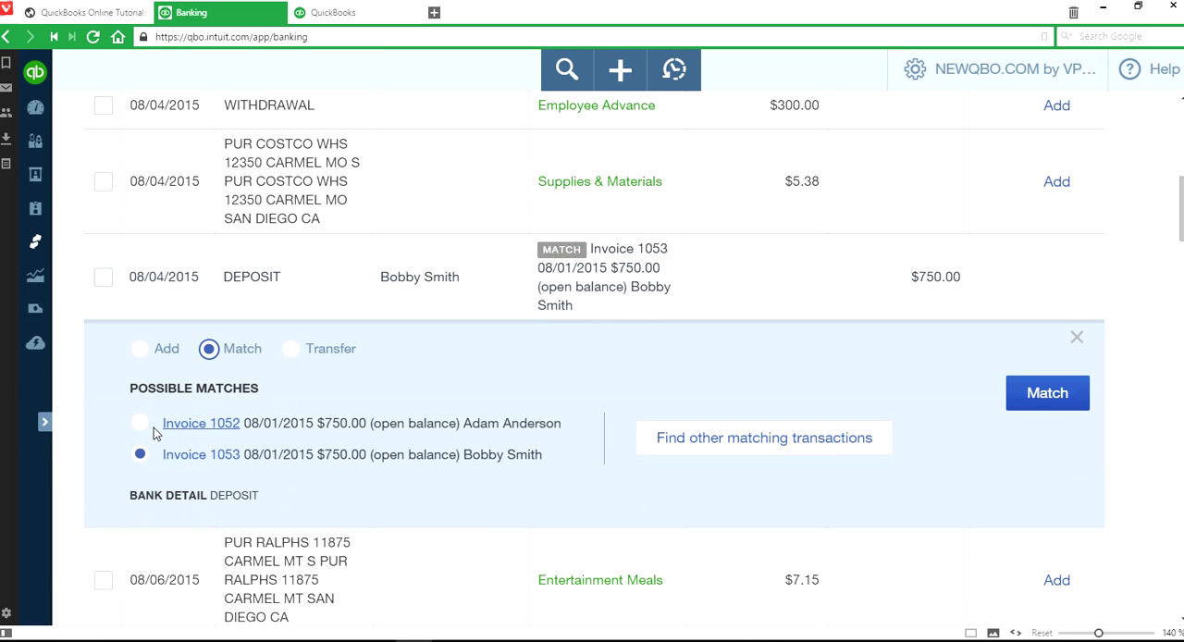
left_click(1055, 403)
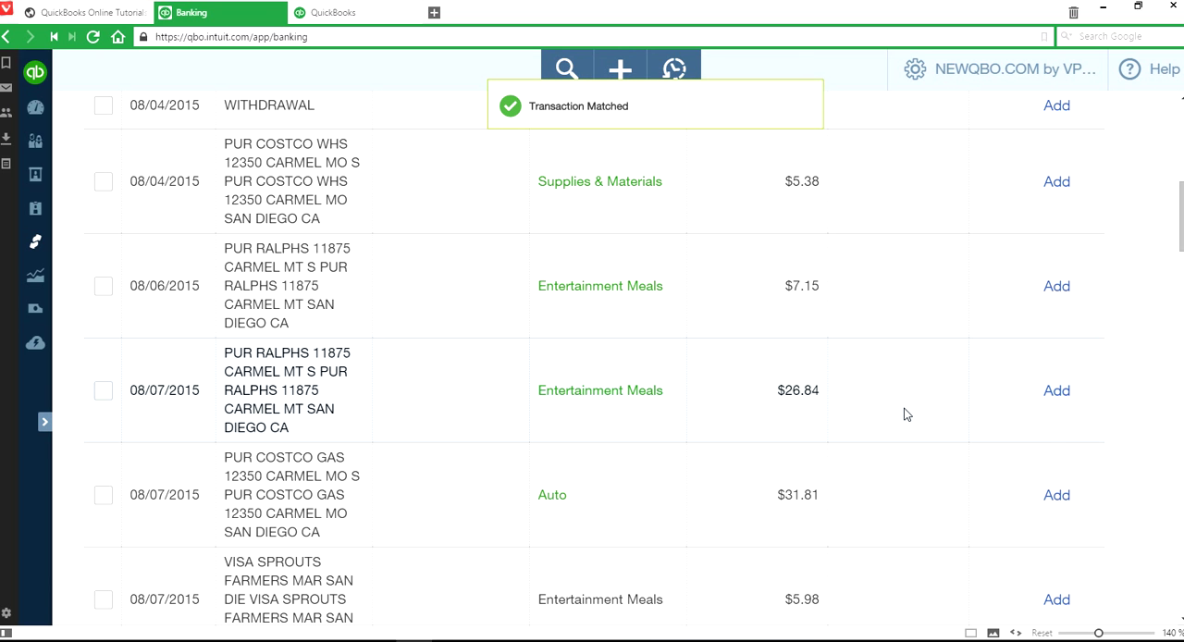
scroll(905, 414, "down", 5)
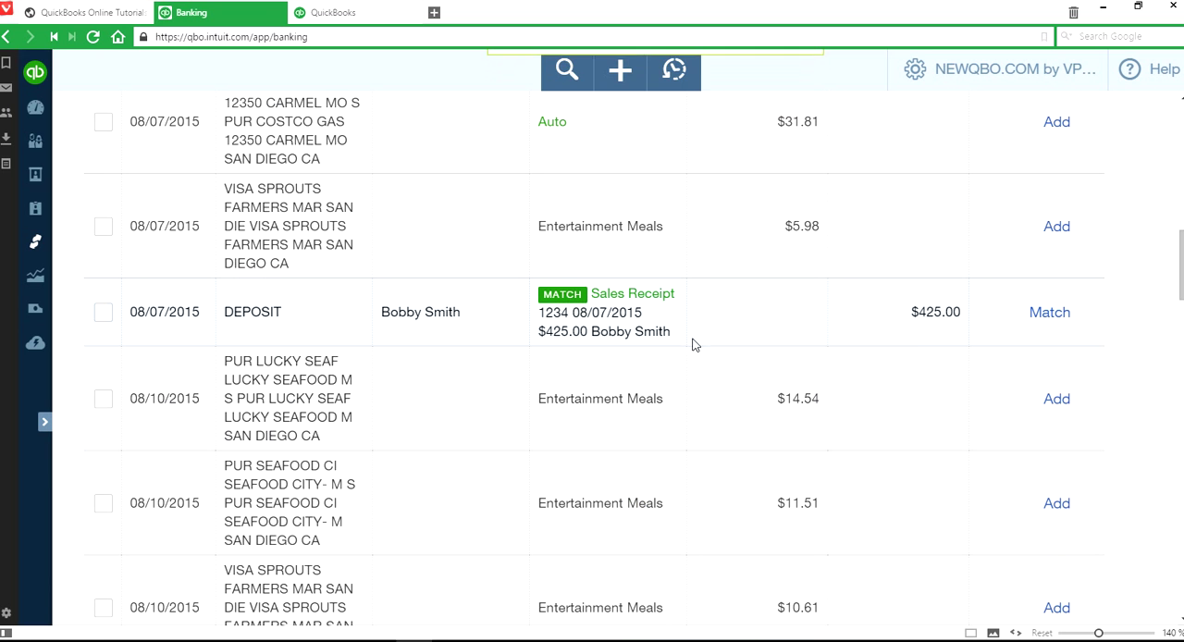
left_click(1050, 311)
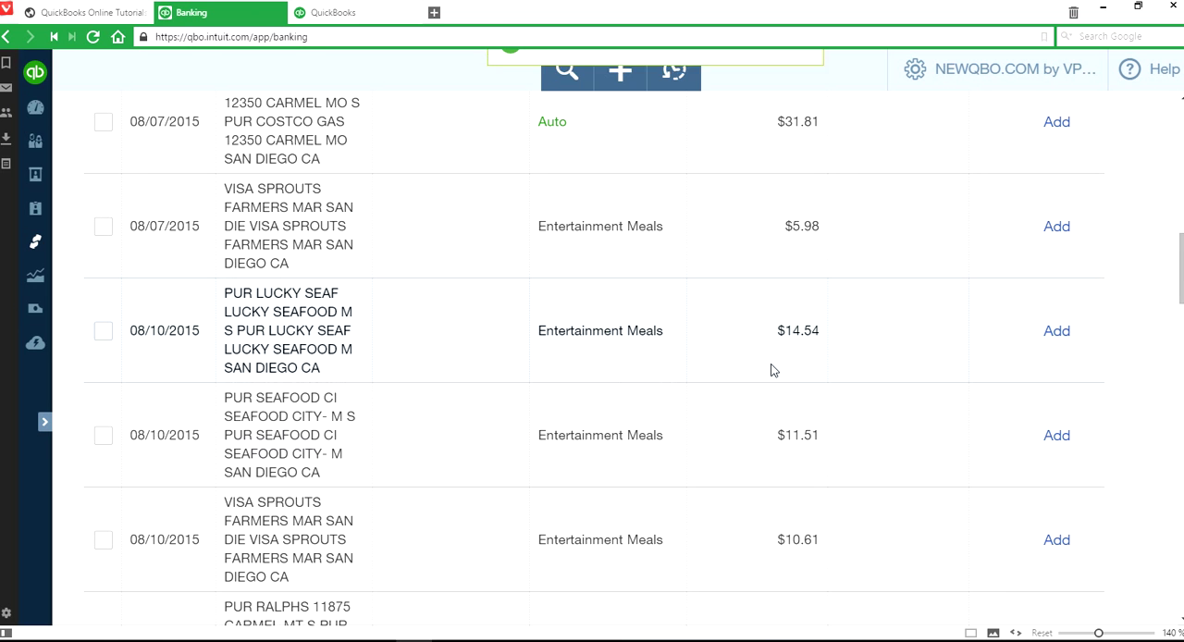
- Review the remaining new AE Checking transactions, comparing recognized categories with the unrecognized and uncategorized ones
scroll(979, 394, "up", 3)
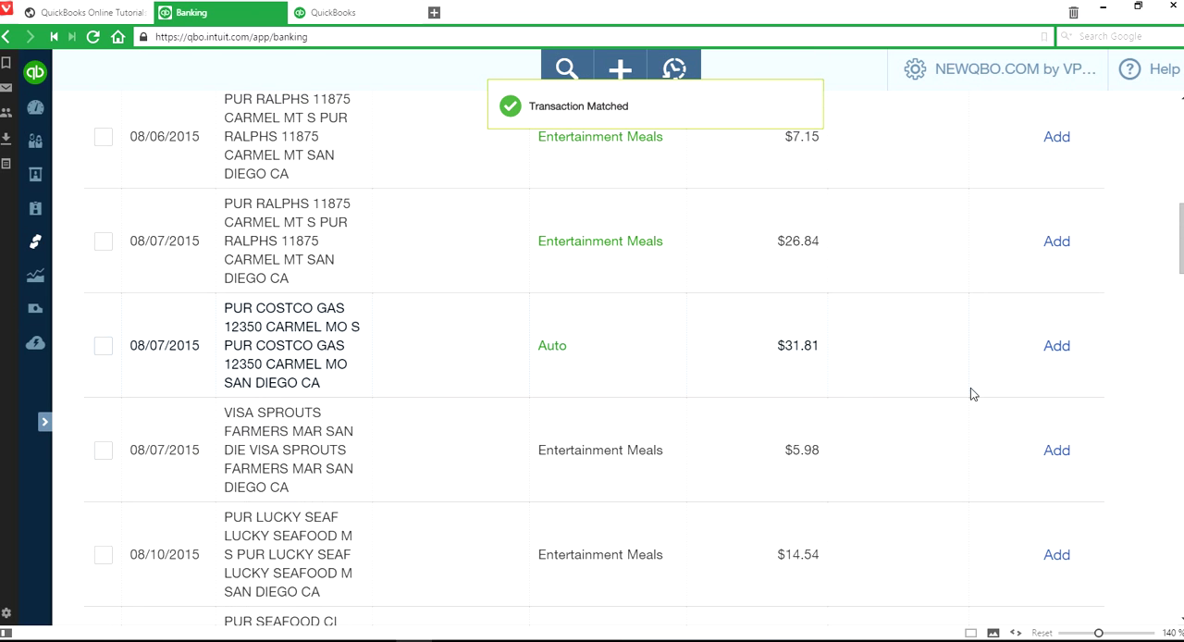
scroll(888, 401, "up", 7)
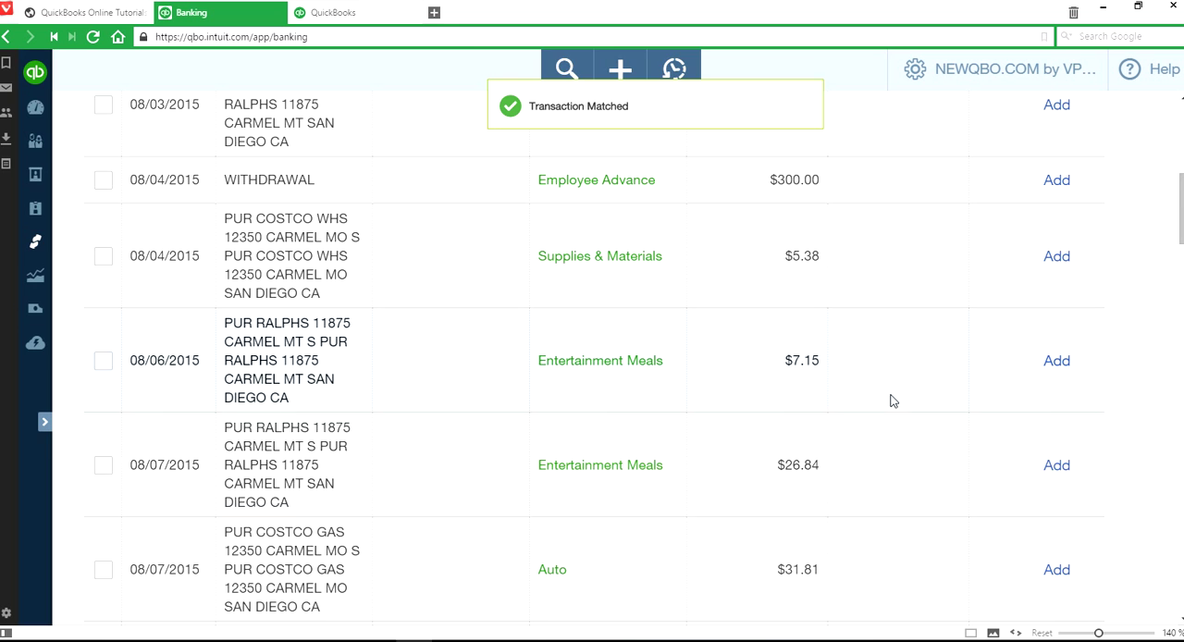
scroll(895, 406, "down", 1)
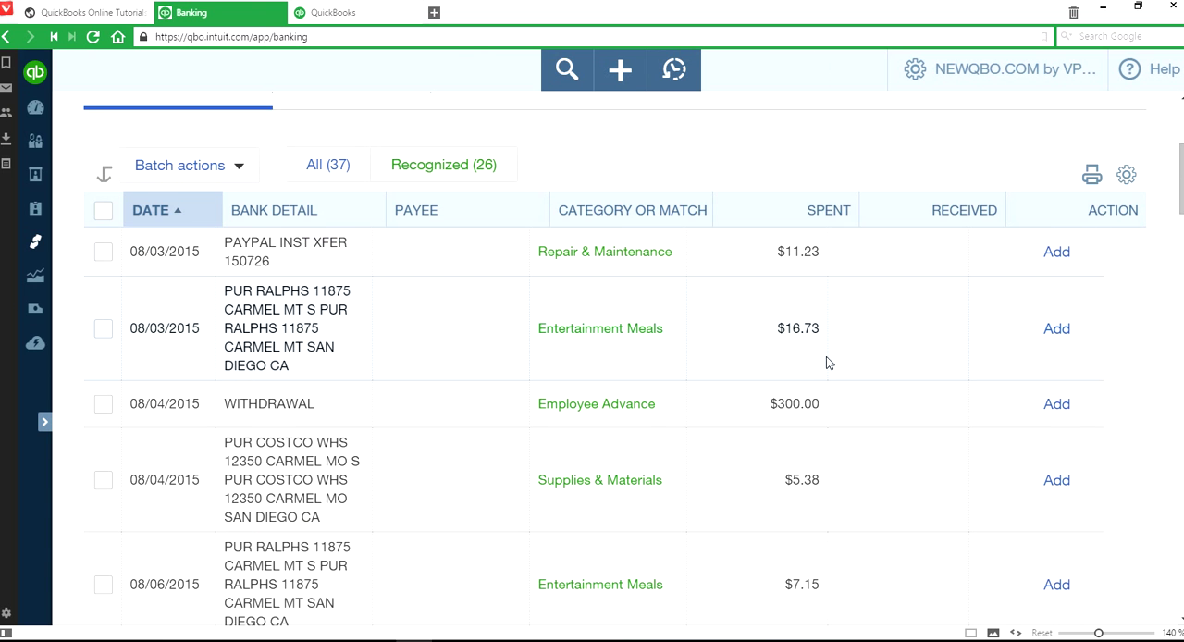
scroll(893, 383, "down", 13)
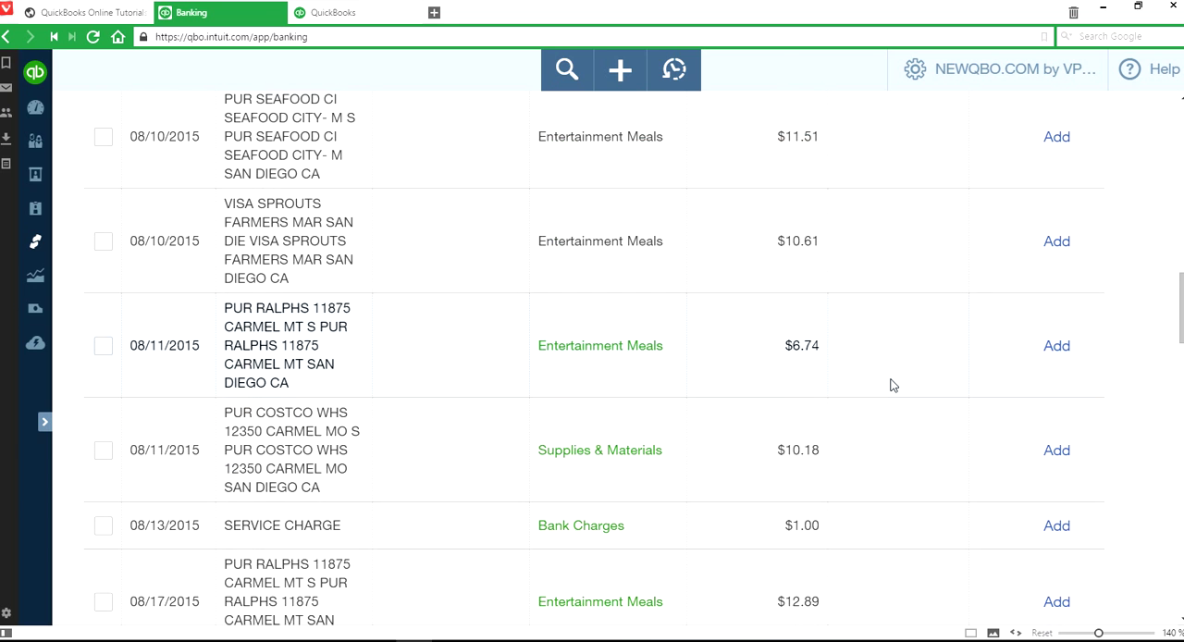
scroll(892, 384, "down", 3)
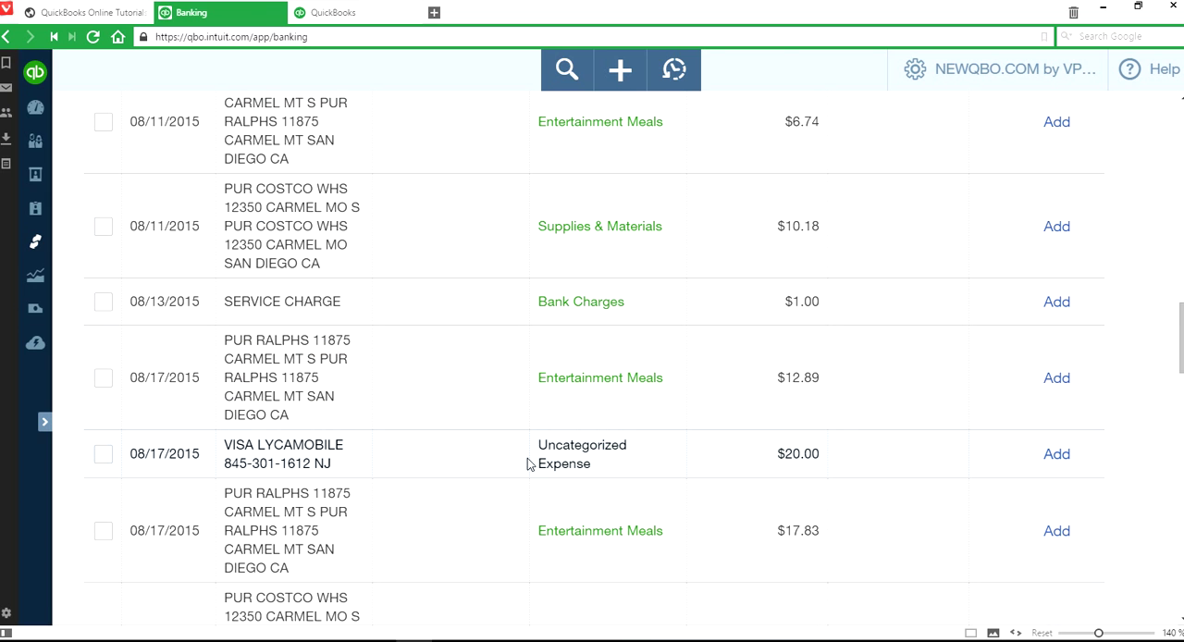
scroll(942, 454, "up", 9)
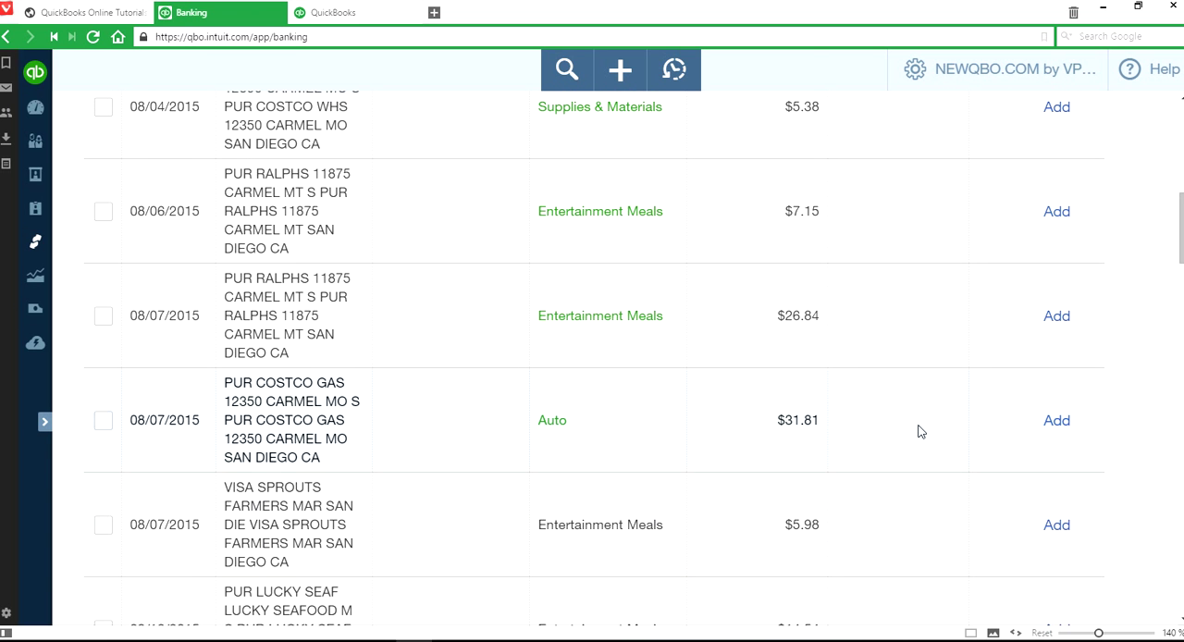
scroll(919, 431, "up", 3)
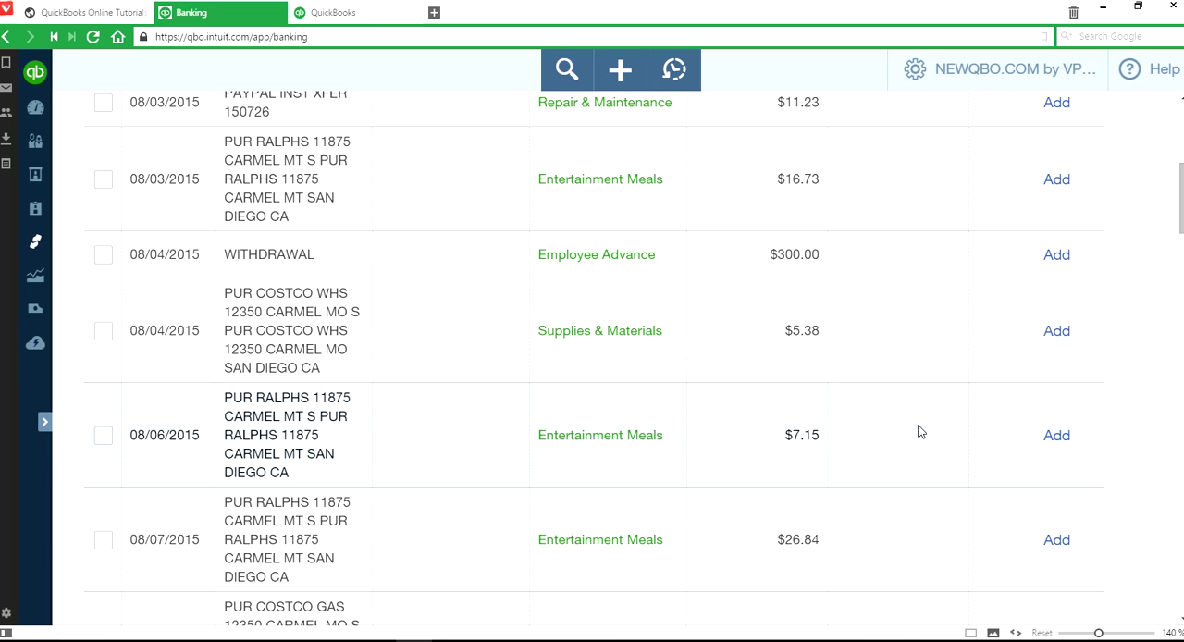
scroll(919, 431, "up", 3)
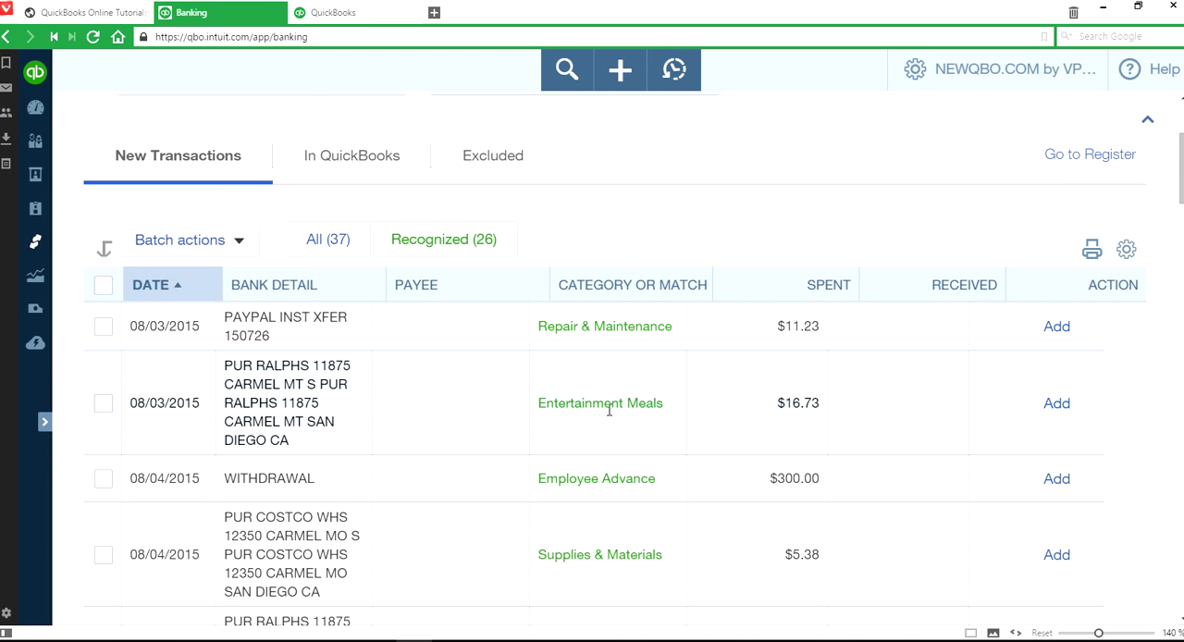
- Check the details of the 08/07/2015 Costco Gas purchase of $31.81 and add it under the Auto category
scroll(995, 443, "down", 6)
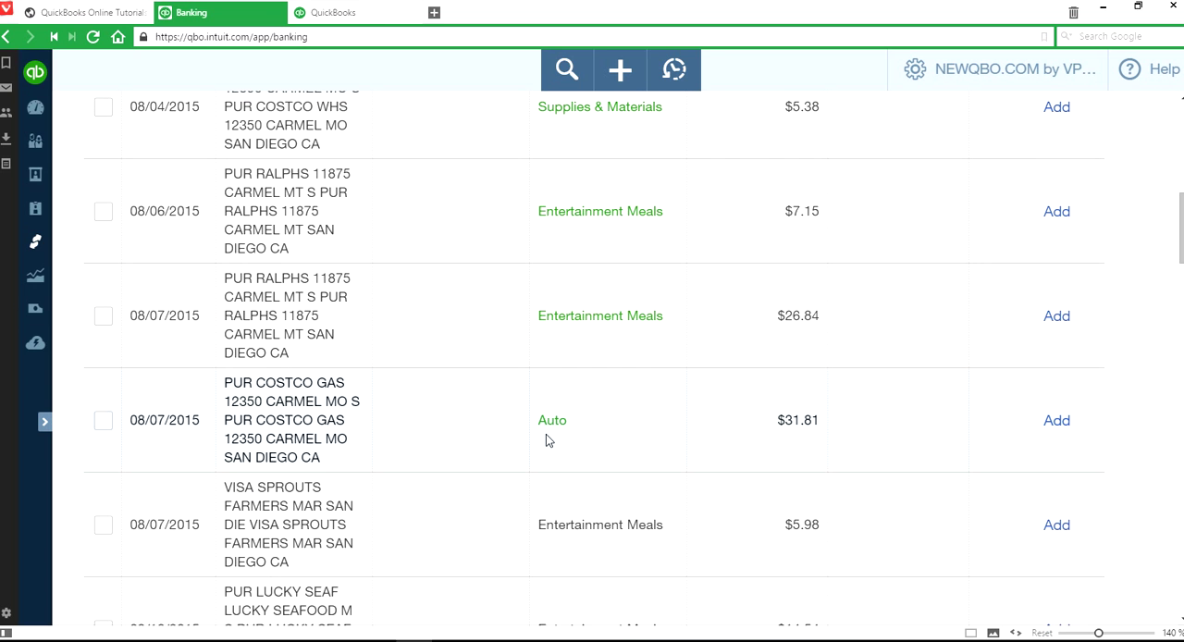
left_click_drag(261, 380, 337, 380)
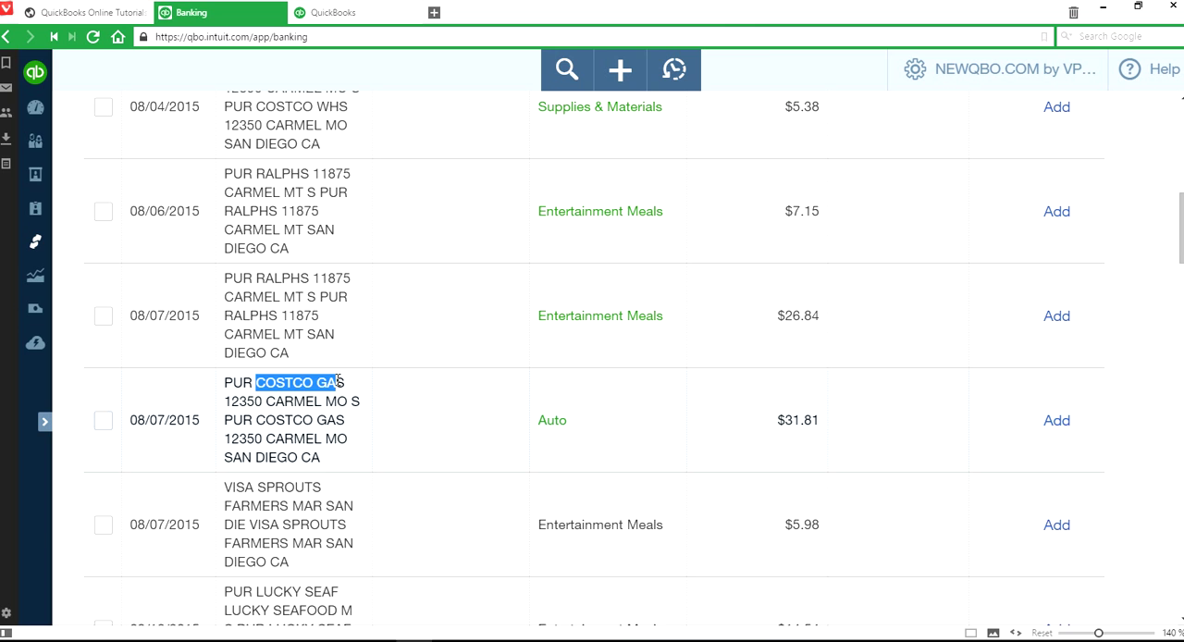
left_click(575, 425)
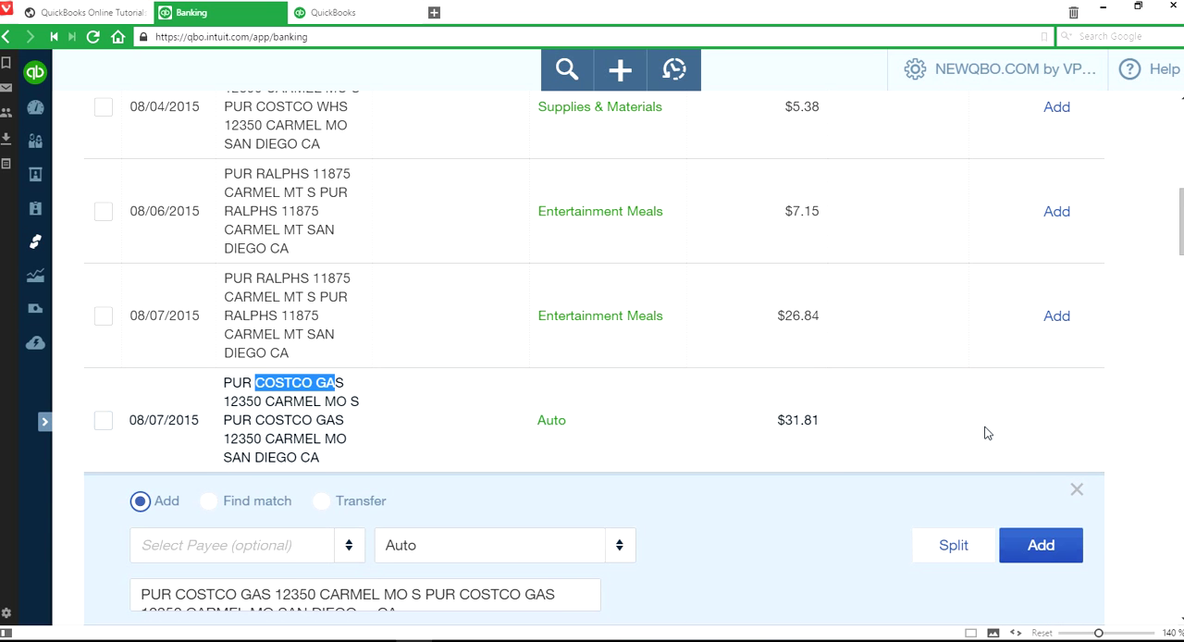
left_click(1075, 489)
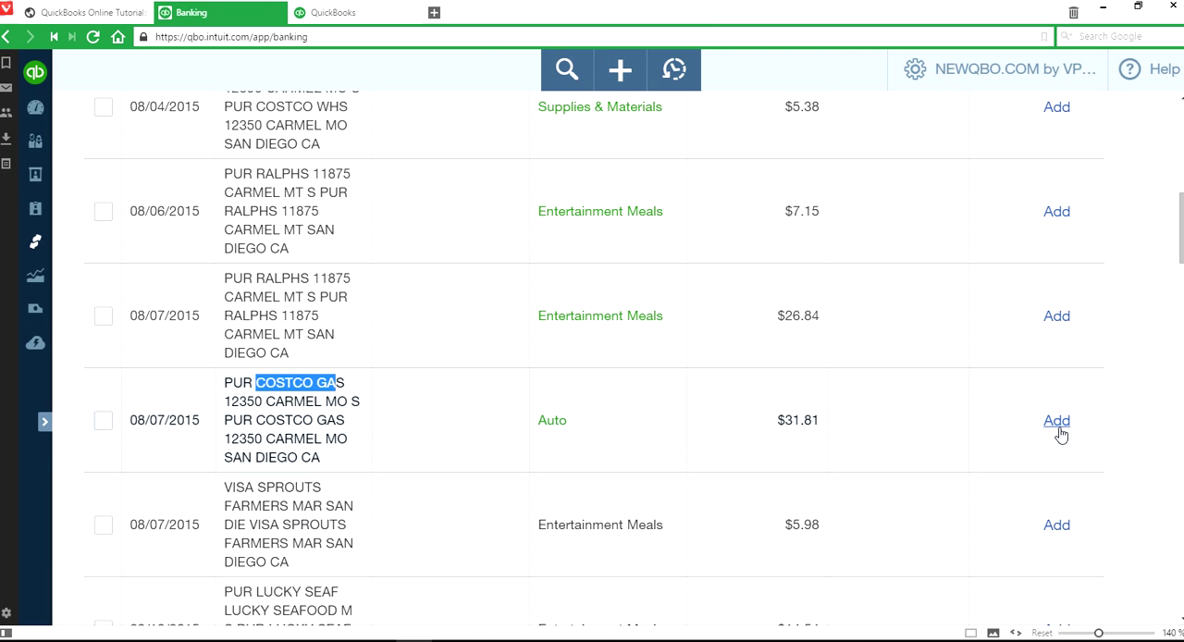
left_click(1059, 428)
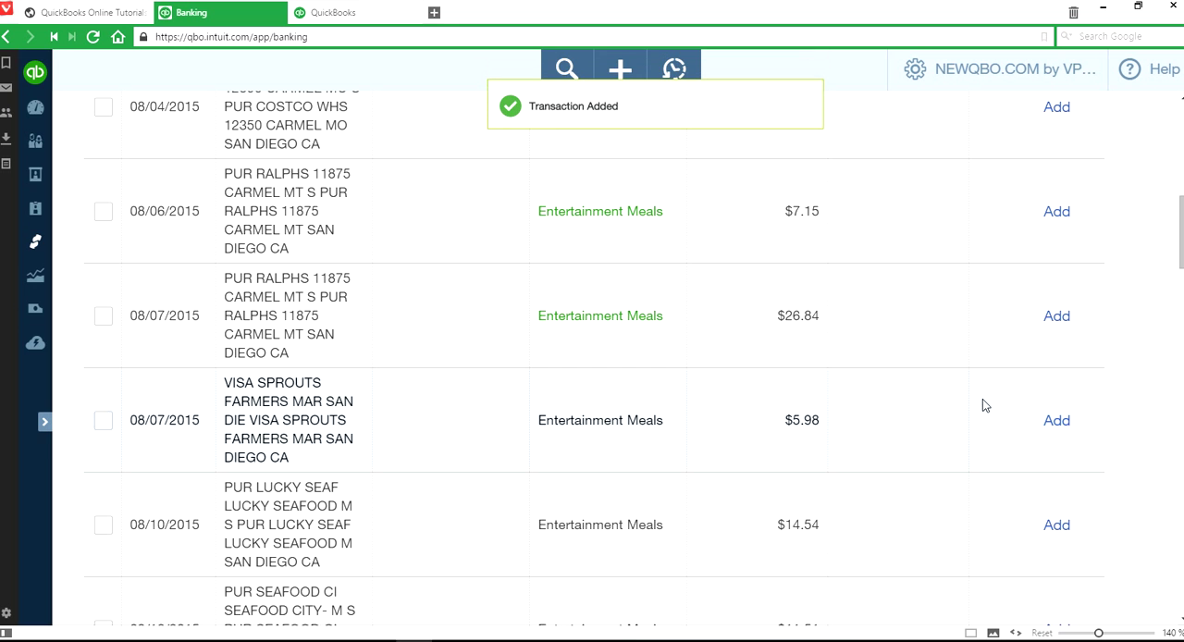
- Change the category of the 08/03/2015 PayPal transfer of $11.23 to Supplies & Materials and add the transaction
scroll(983, 405, "up", 5)
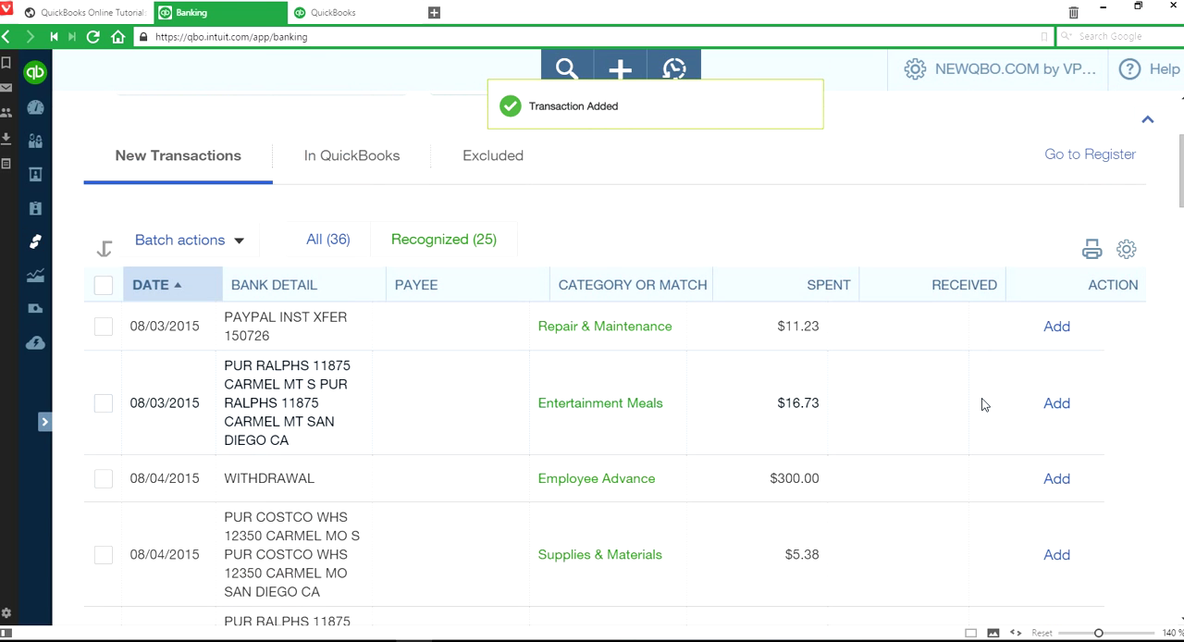
scroll(982, 403, "down", 1)
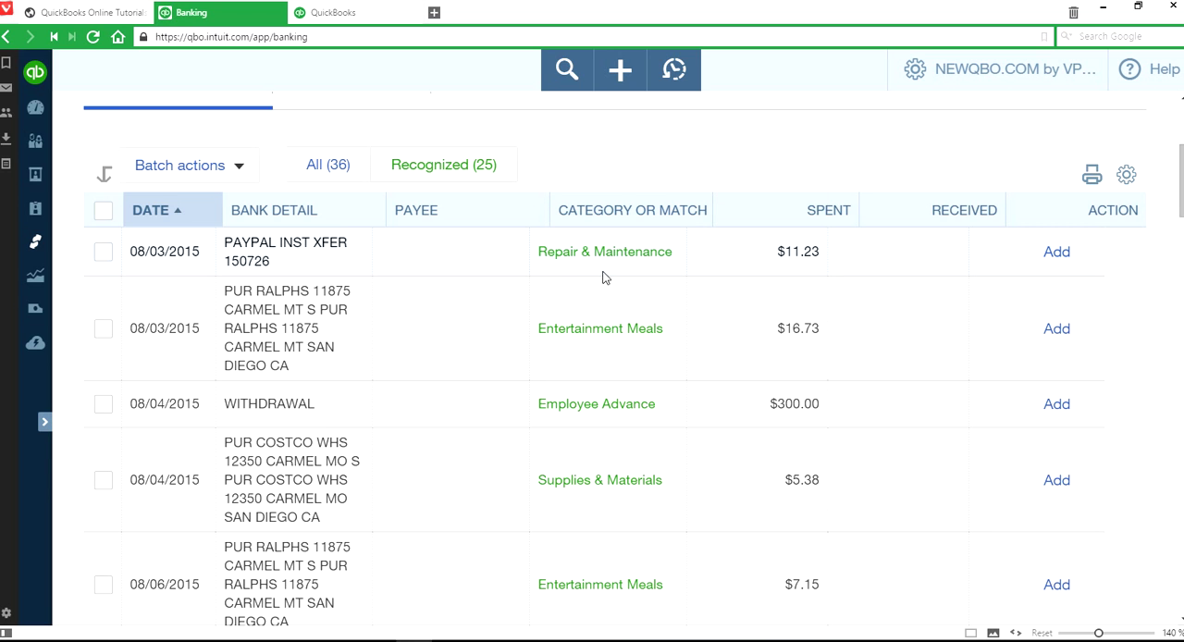
left_click(870, 269)
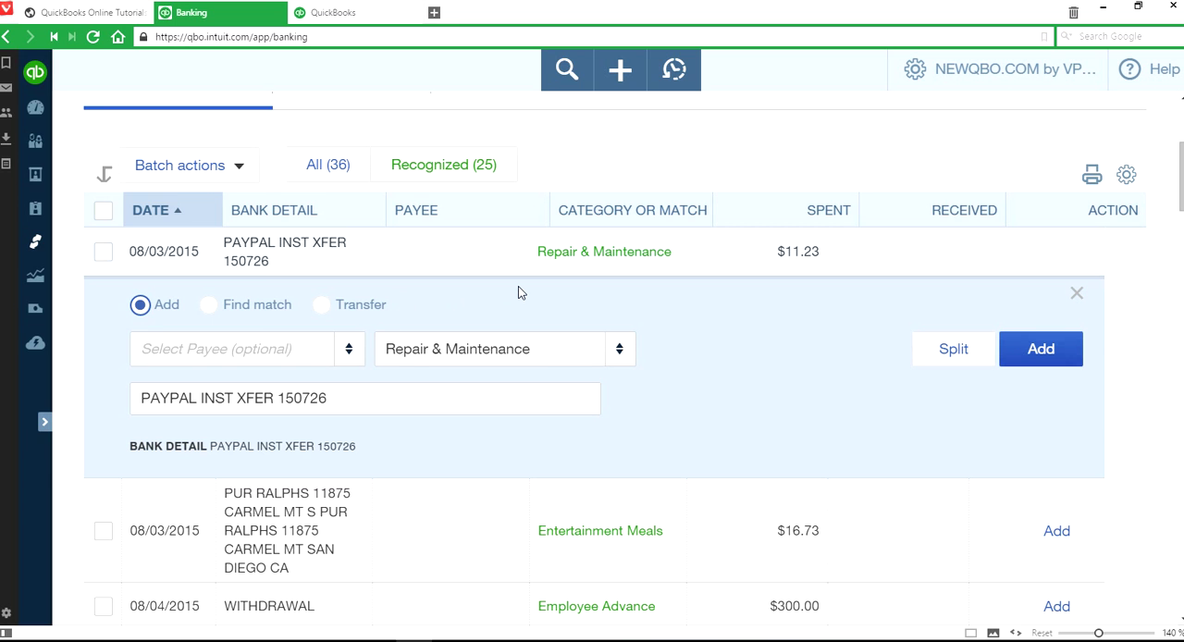
left_click(624, 359)
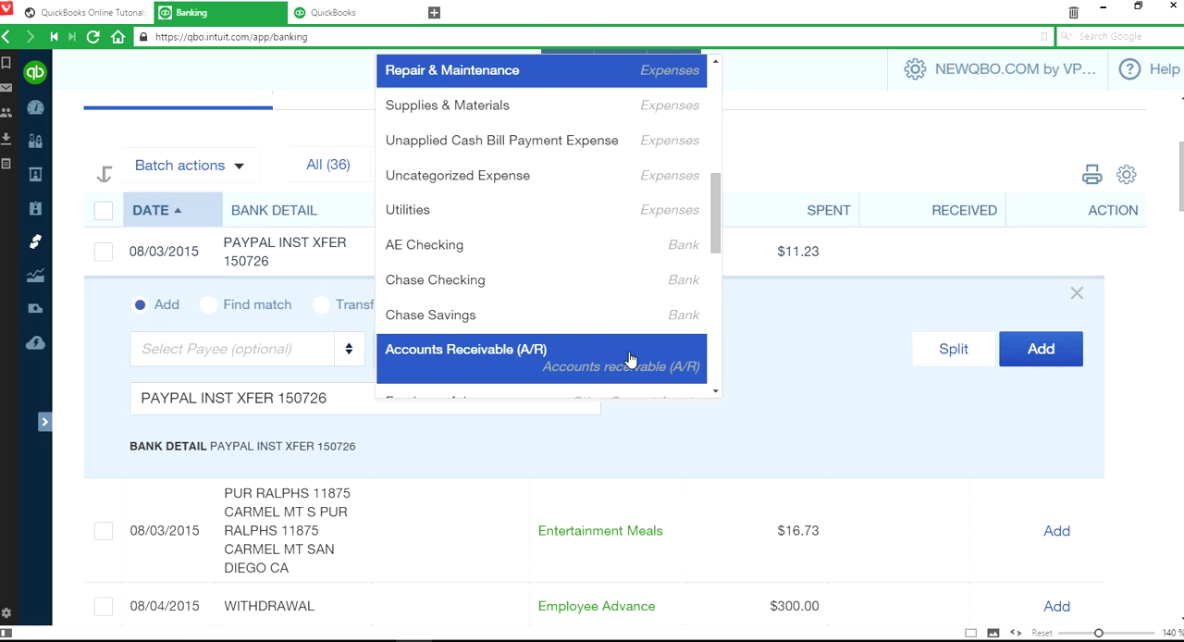
left_click(632, 113)
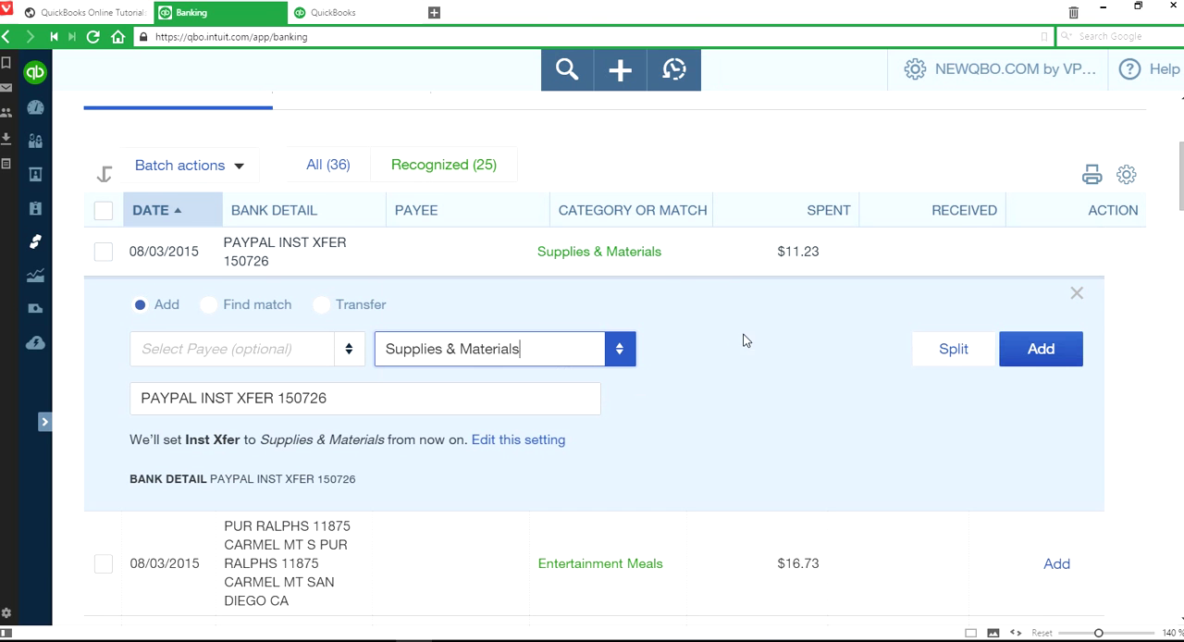
left_click(1026, 351)
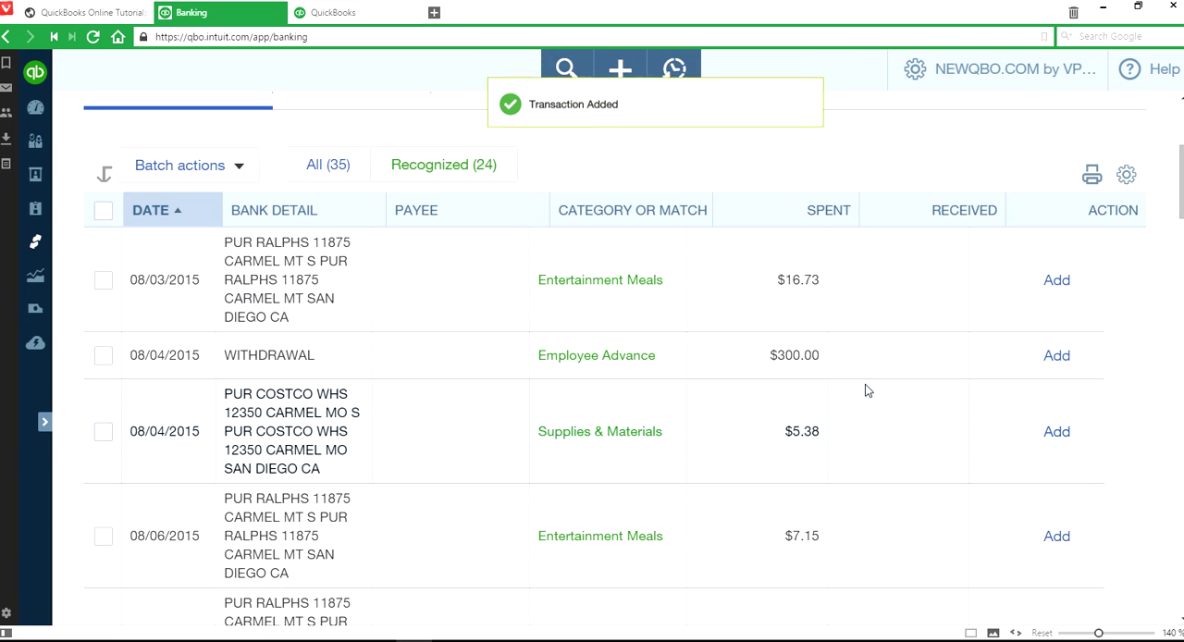
- Look over the remaining recognized transactions and open the management page for bank transaction rules
scroll(895, 399, "down", 3)
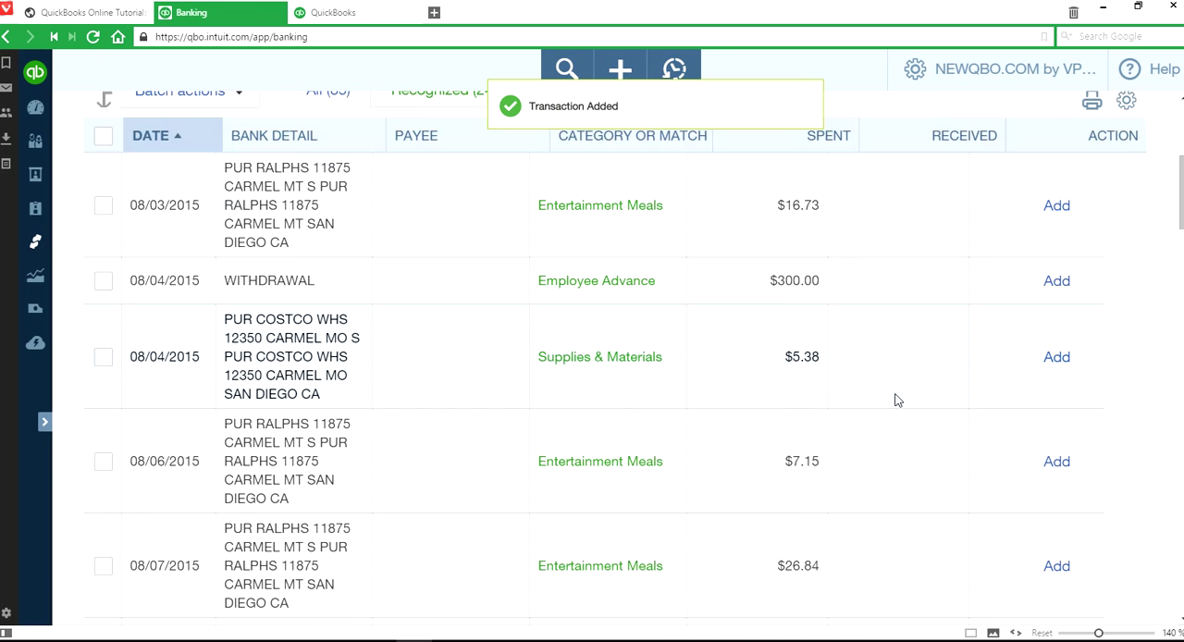
scroll(896, 399, "down", 2)
scroll(797, 388, "up", 5)
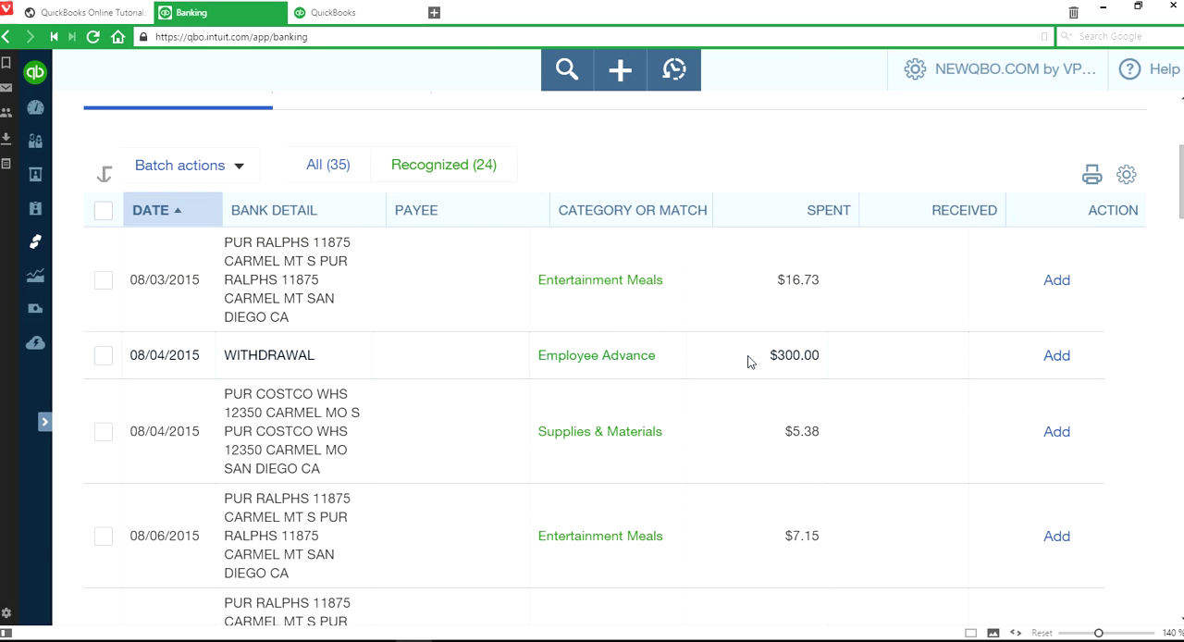
scroll(784, 362, "up", 2)
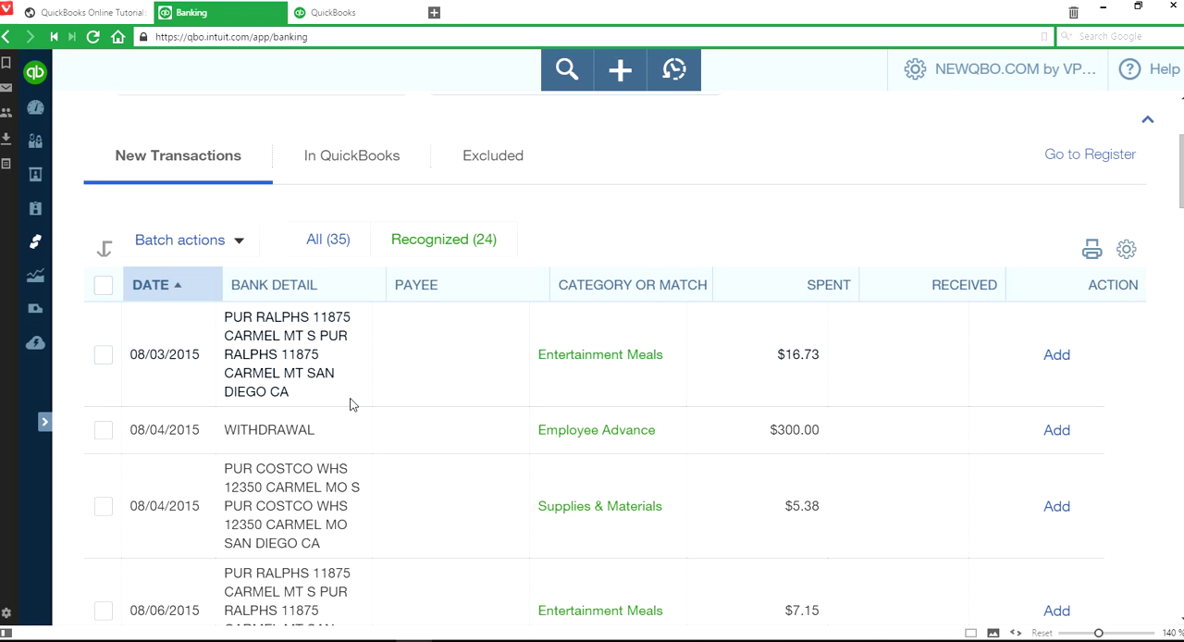
scroll(370, 487, "down", 6)
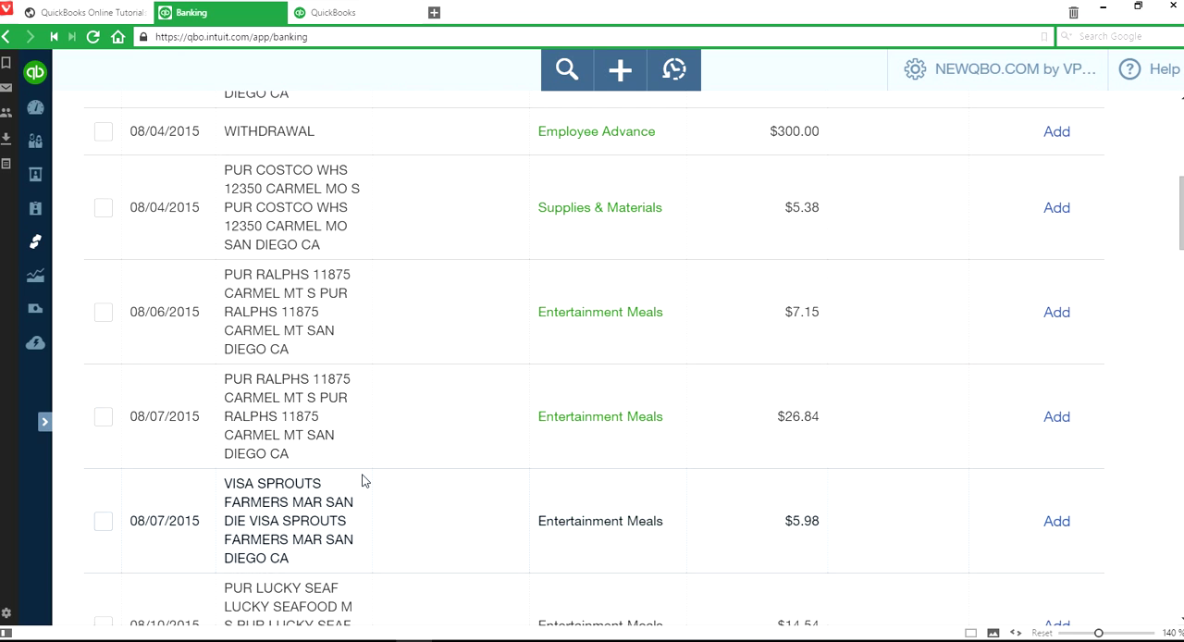
scroll(435, 477, "up", 8)
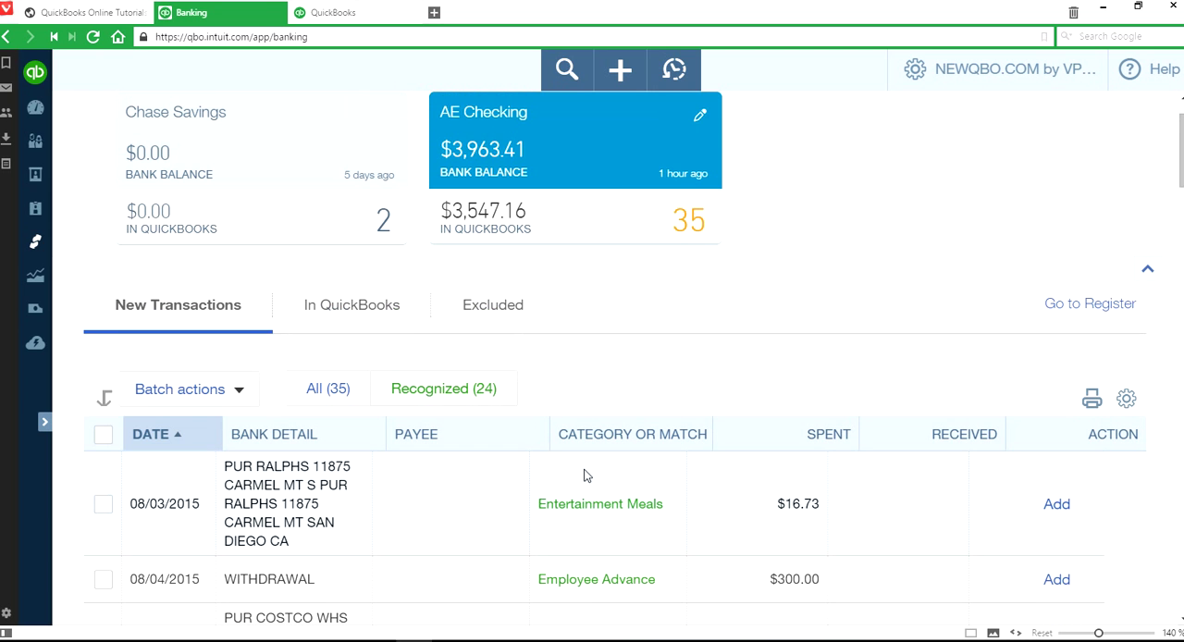
scroll(934, 382, "up", 1)
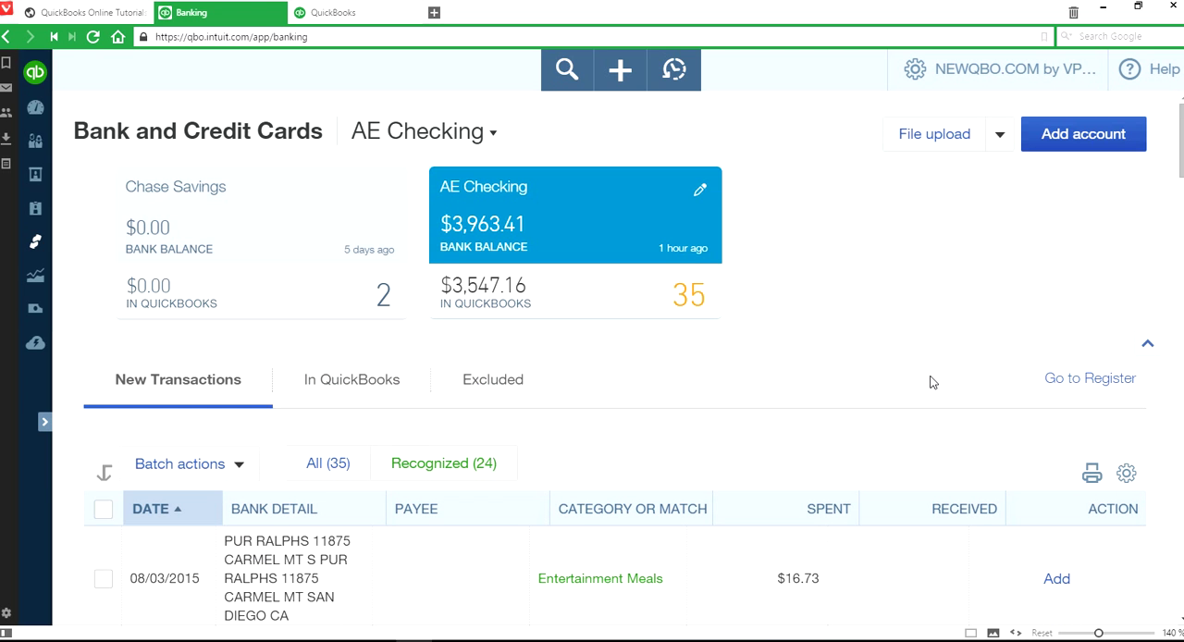
left_click(996, 148)
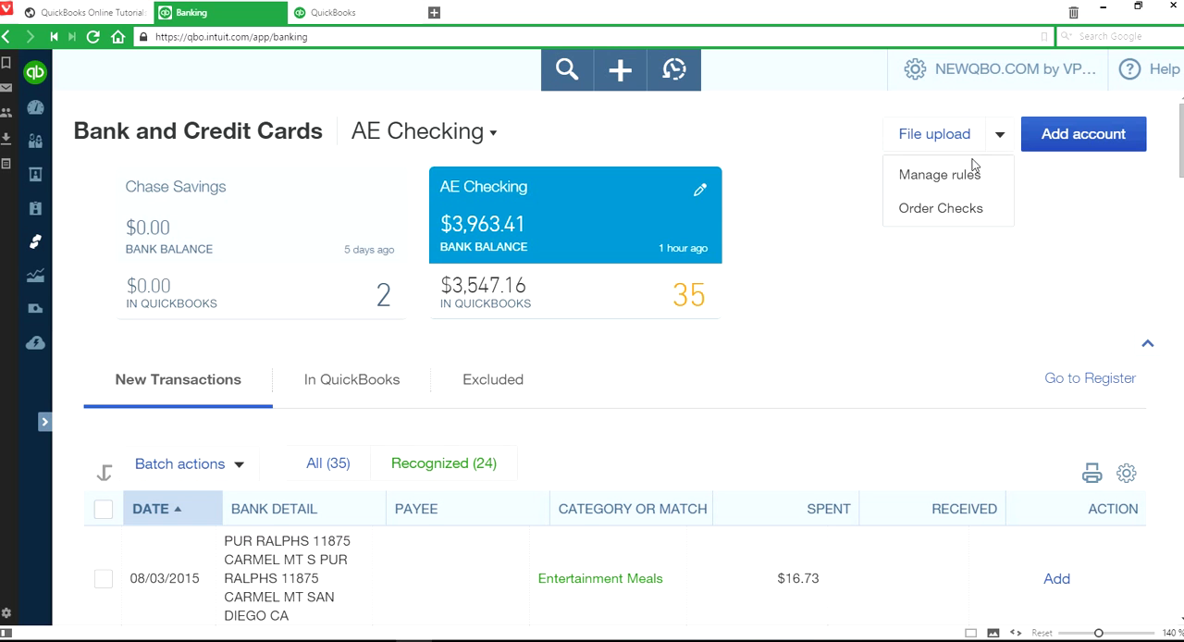
left_click(946, 175)
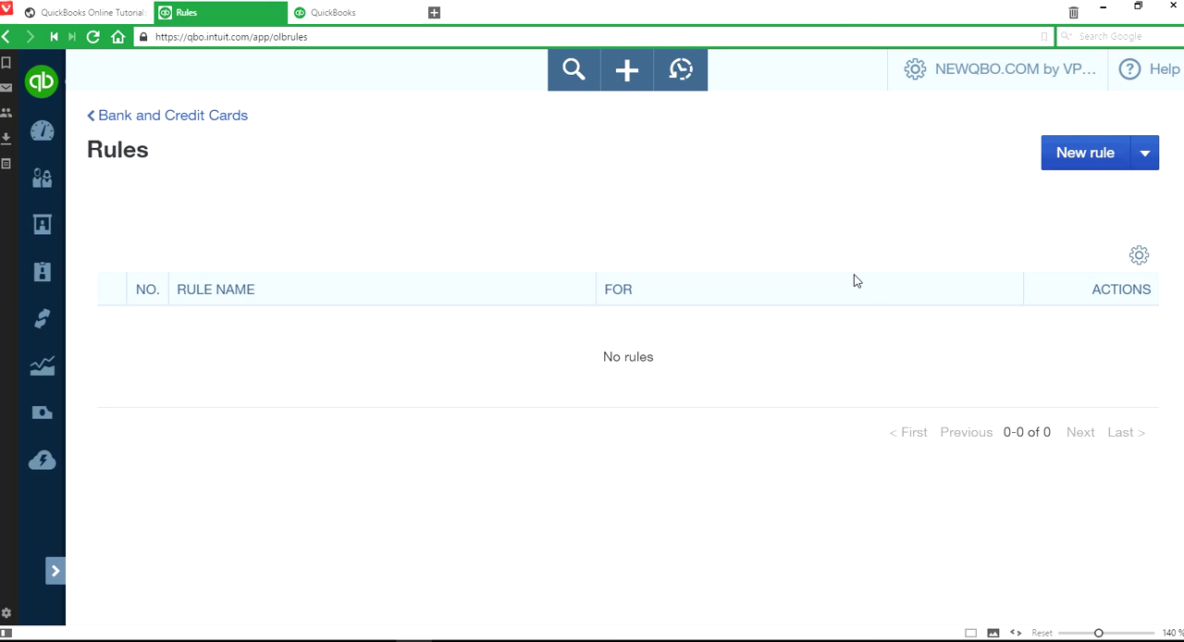
- Start a new rule named Groceries with the condition that the bank text contains ralph
left_click(1090, 155)
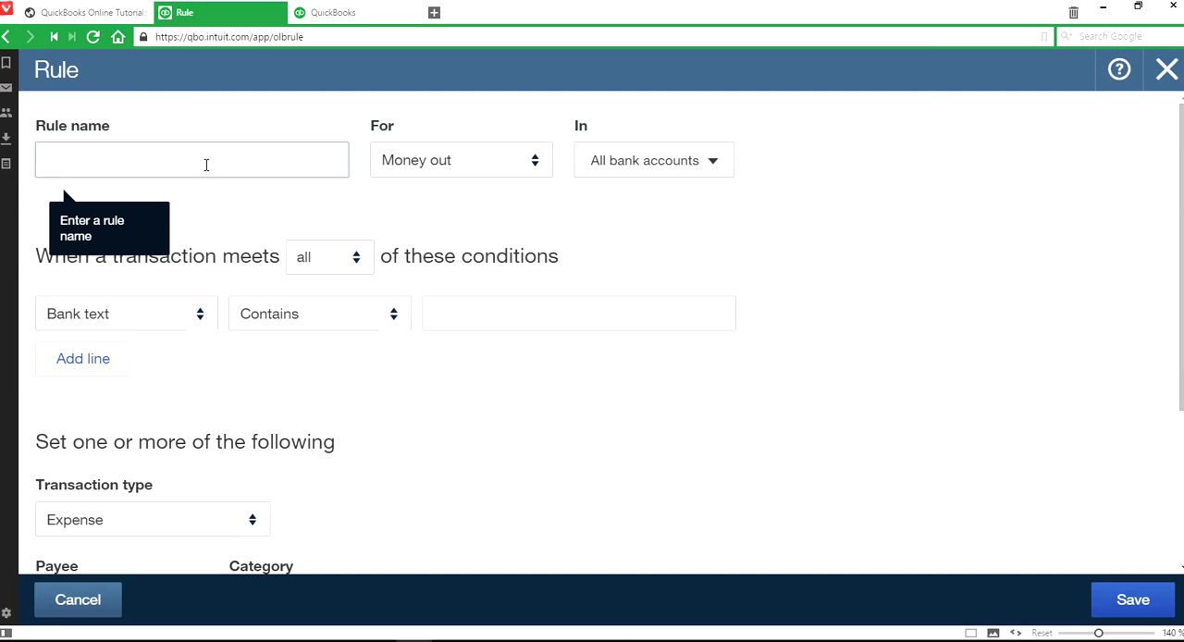
type("Groceries")
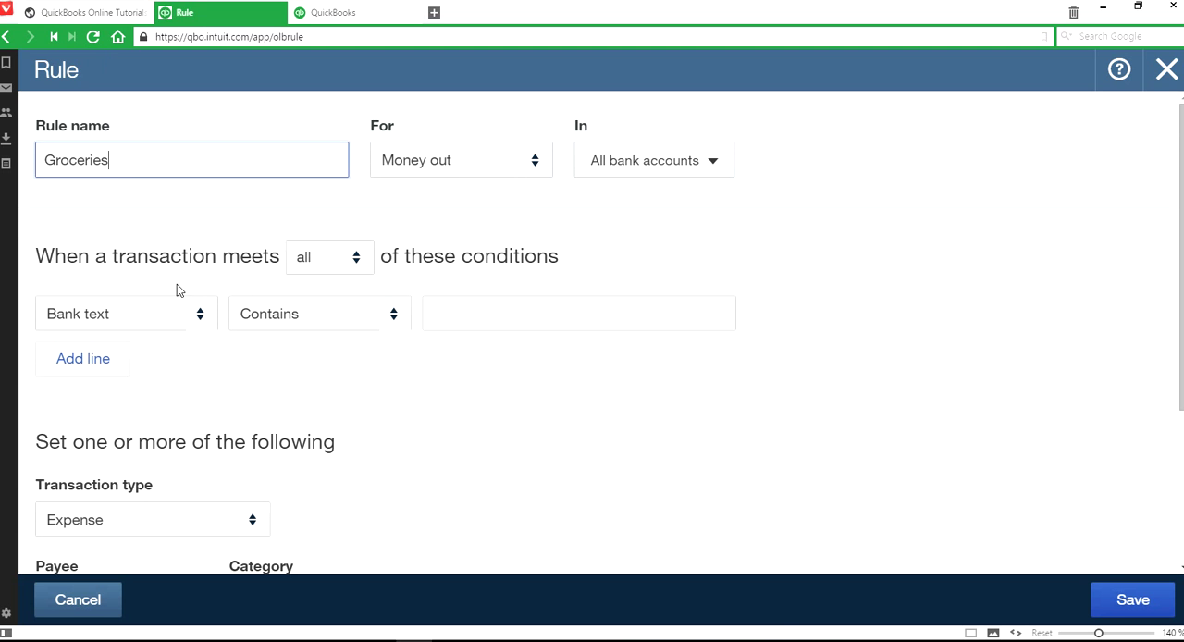
left_click(478, 329)
type("ralph")
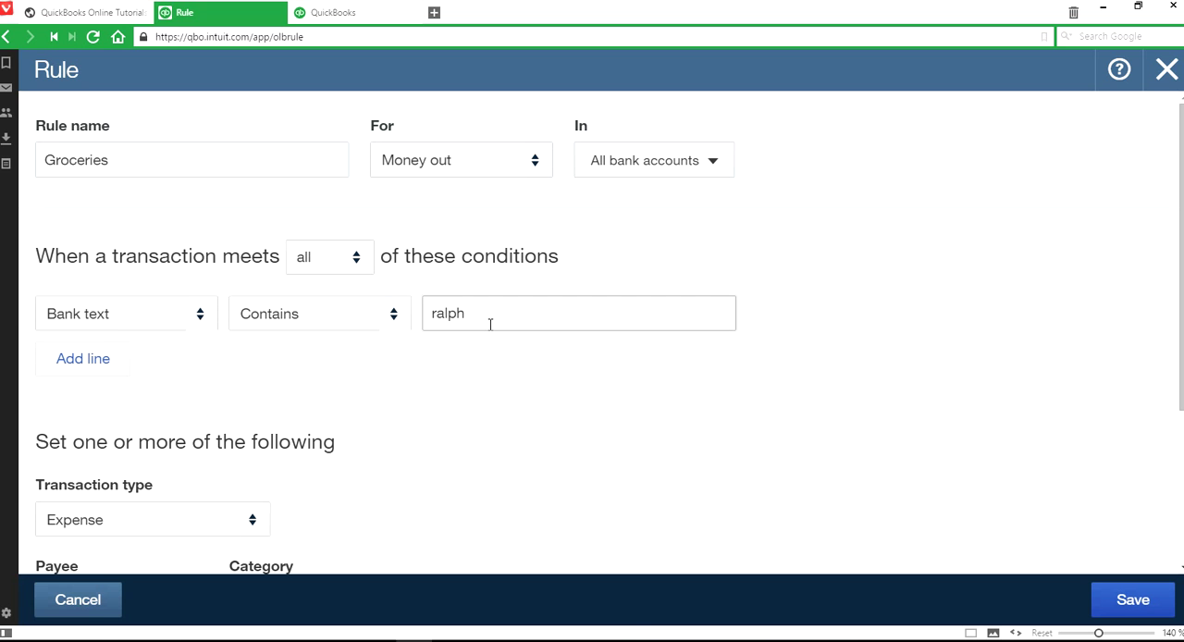
- Add a second condition to the Groceries rule requiring the bank text to contain sprouts
left_click(66, 370)
left_click(553, 364)
type("sprouts")
scroll(515, 467, "down", 2)
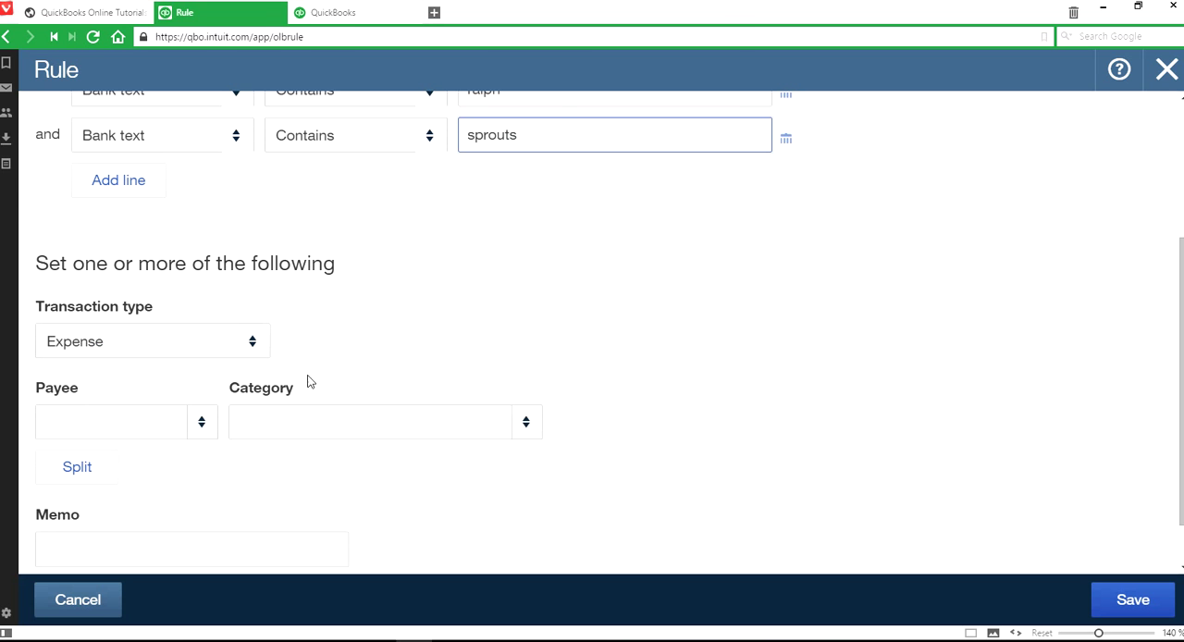
- Set the Groceries rule's payee to the vendor ralph and remove the sprouts condition
left_click(200, 427)
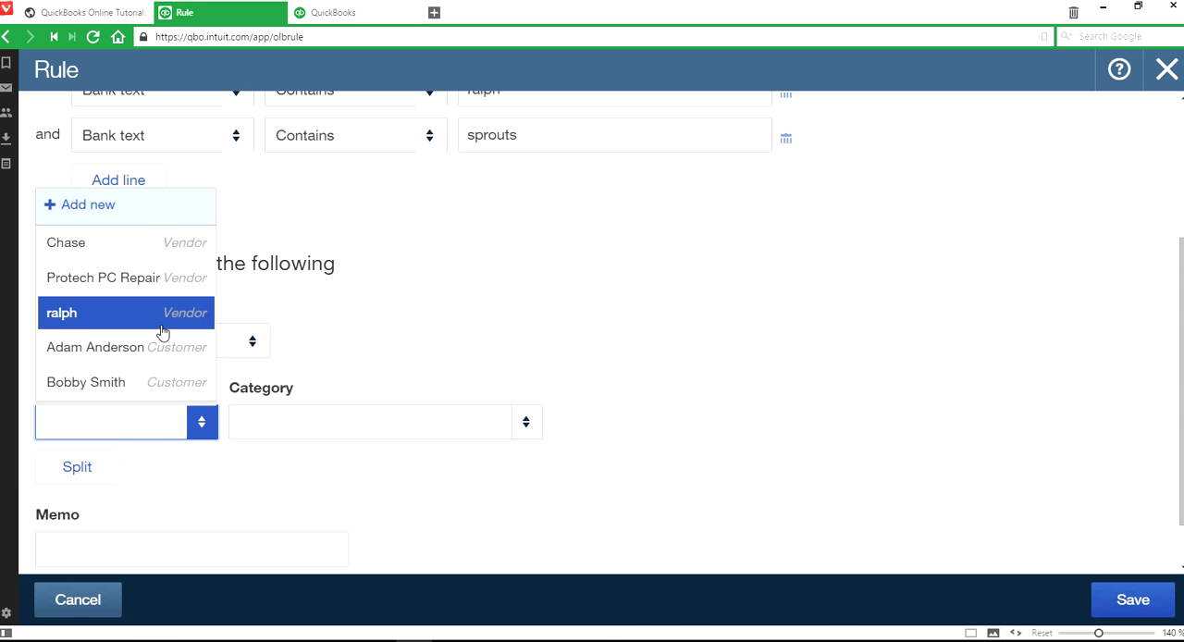
left_click(163, 330)
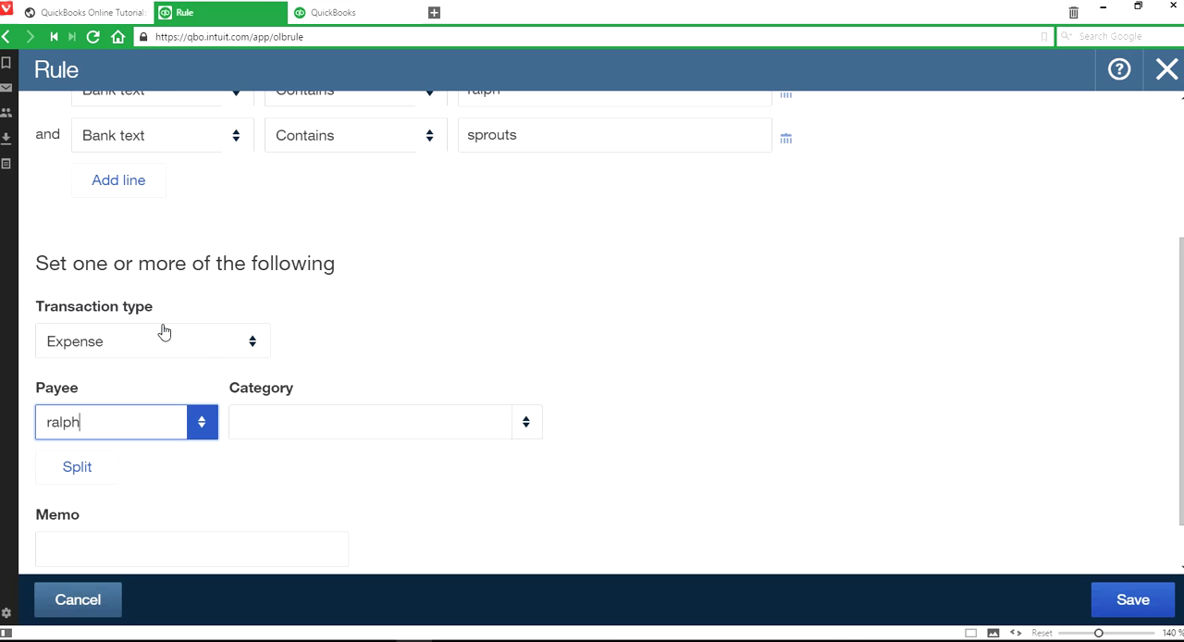
scroll(653, 351, "up", 3)
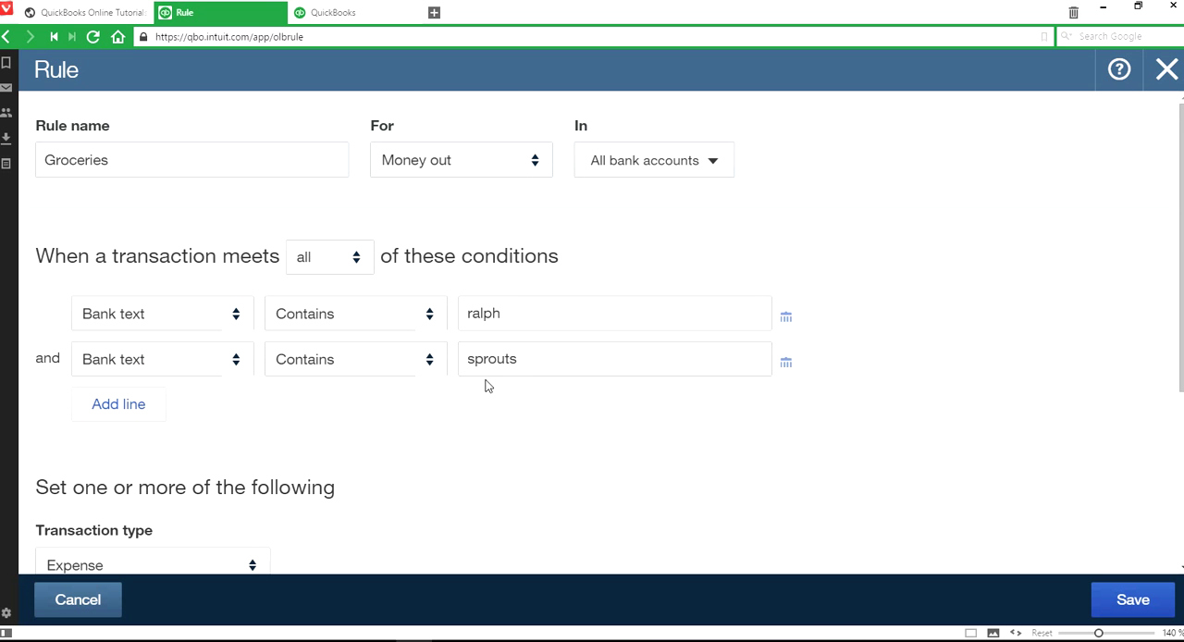
left_click(787, 362)
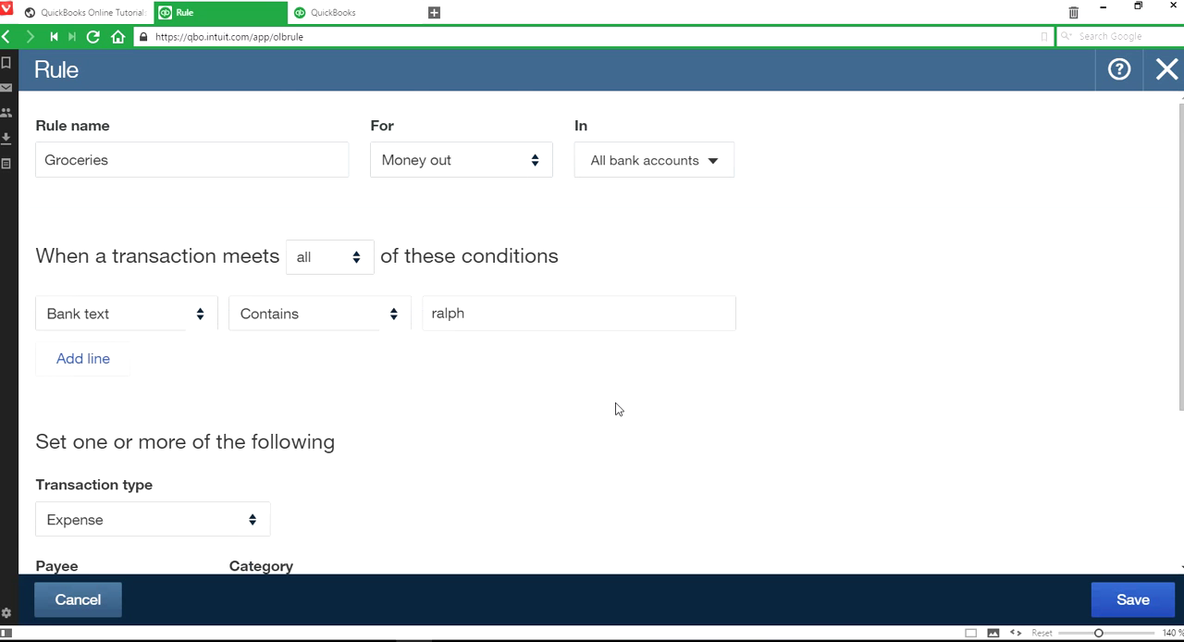
- Assign the category Supplies & Materials - COGS to the Groceries rule and save it
scroll(617, 408, "down", 3)
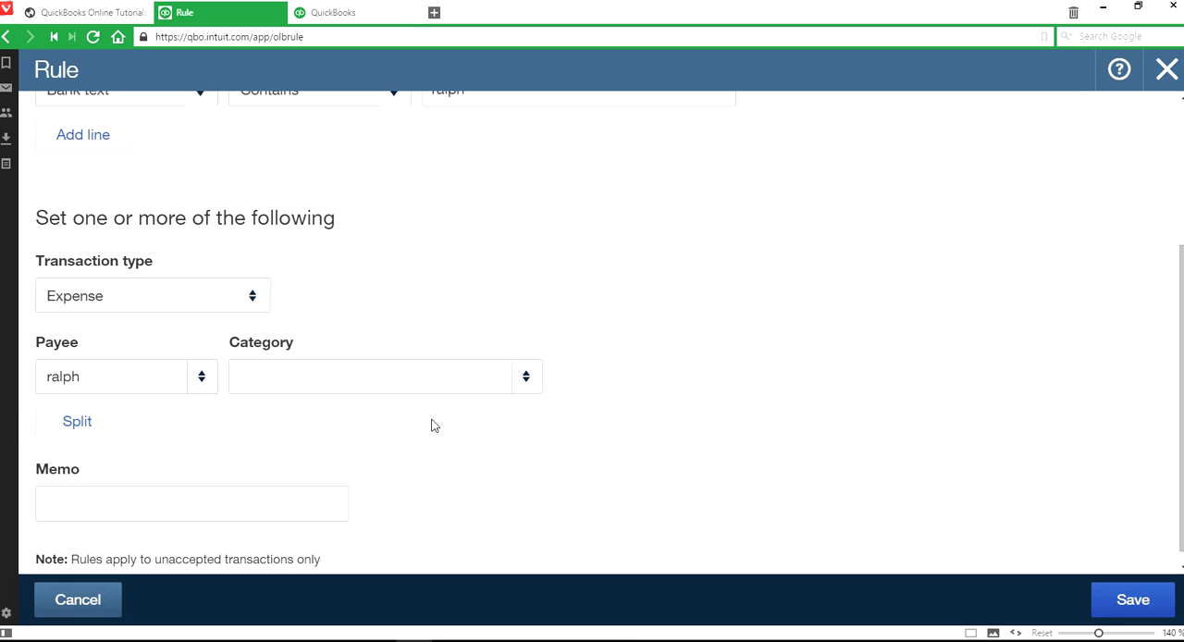
left_click(526, 379)
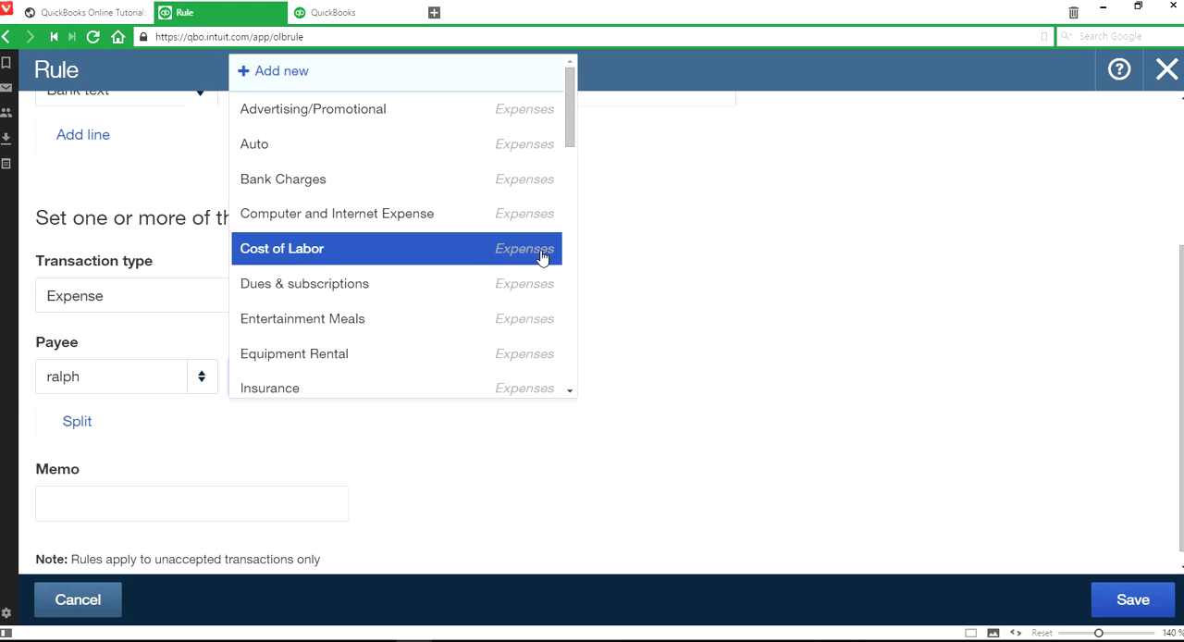
left_click_drag(566, 148, 566, 389)
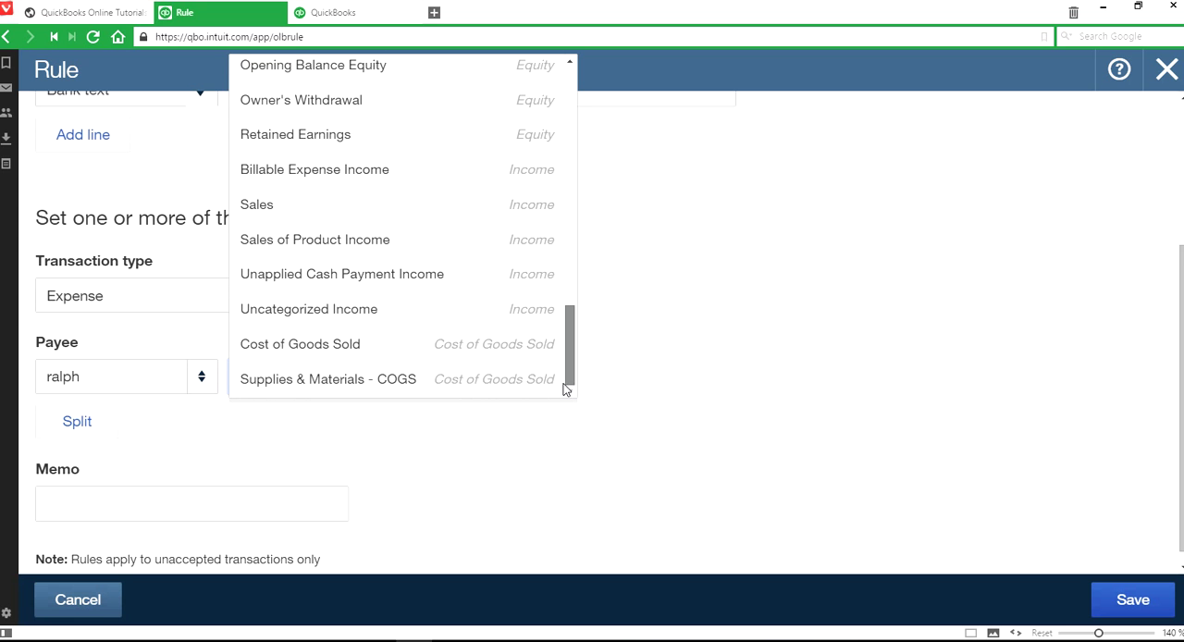
left_click(366, 380)
left_click(1135, 603)
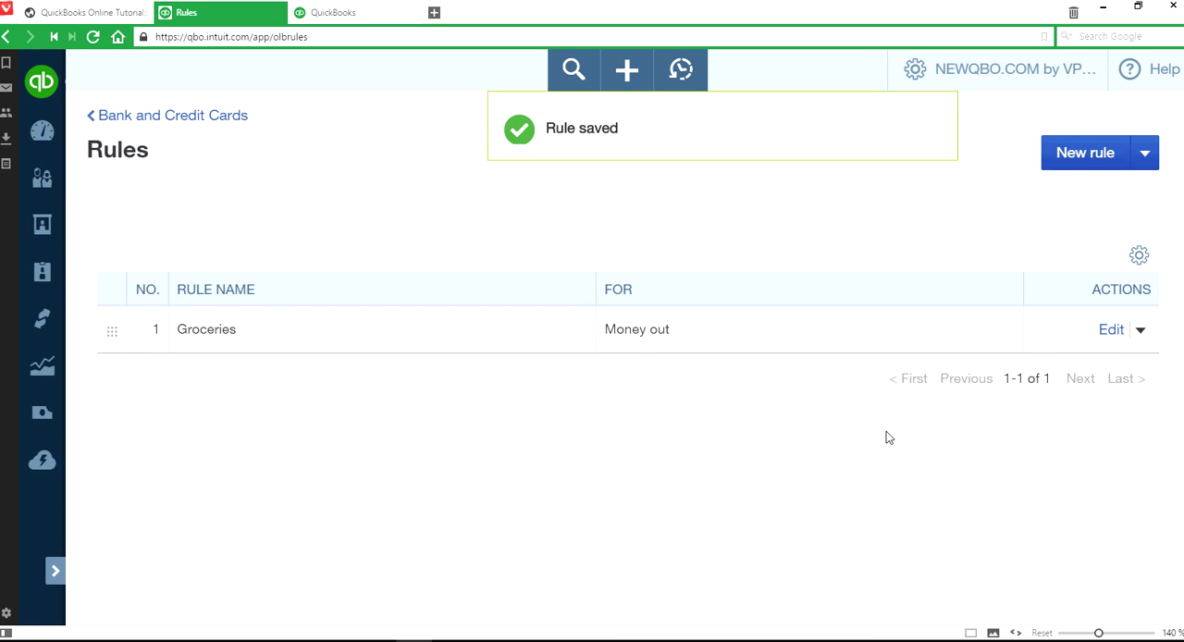
- Return to the Banking page and look over the new AE Checking transactions for those the rule categorized
left_click(56, 572)
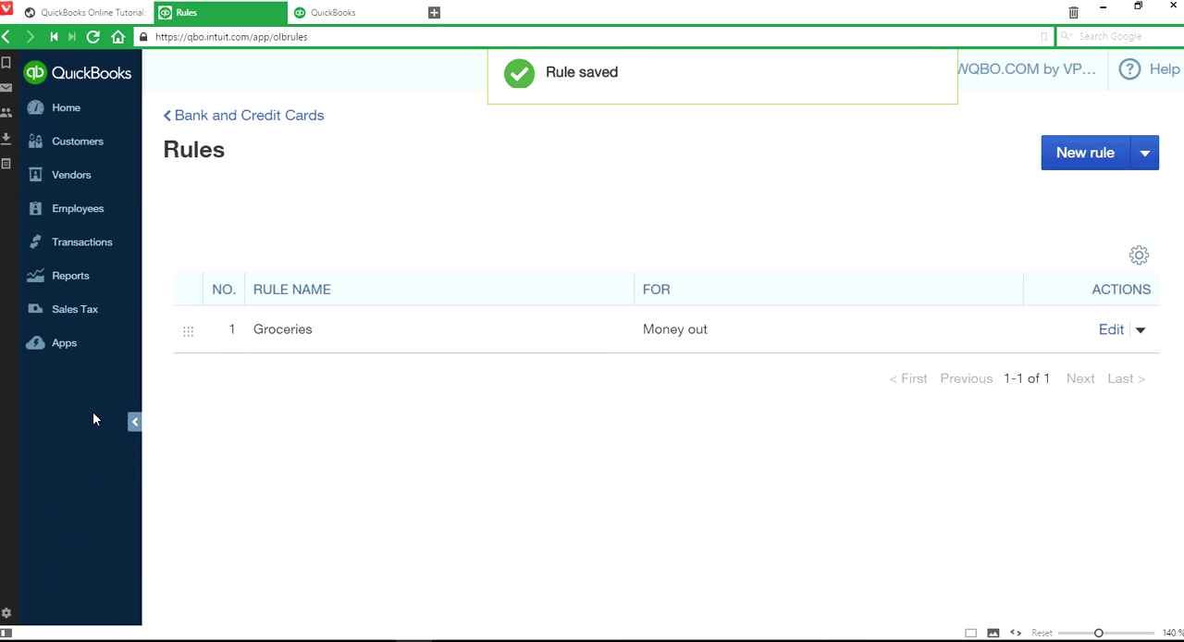
left_click(87, 244)
left_click(87, 267)
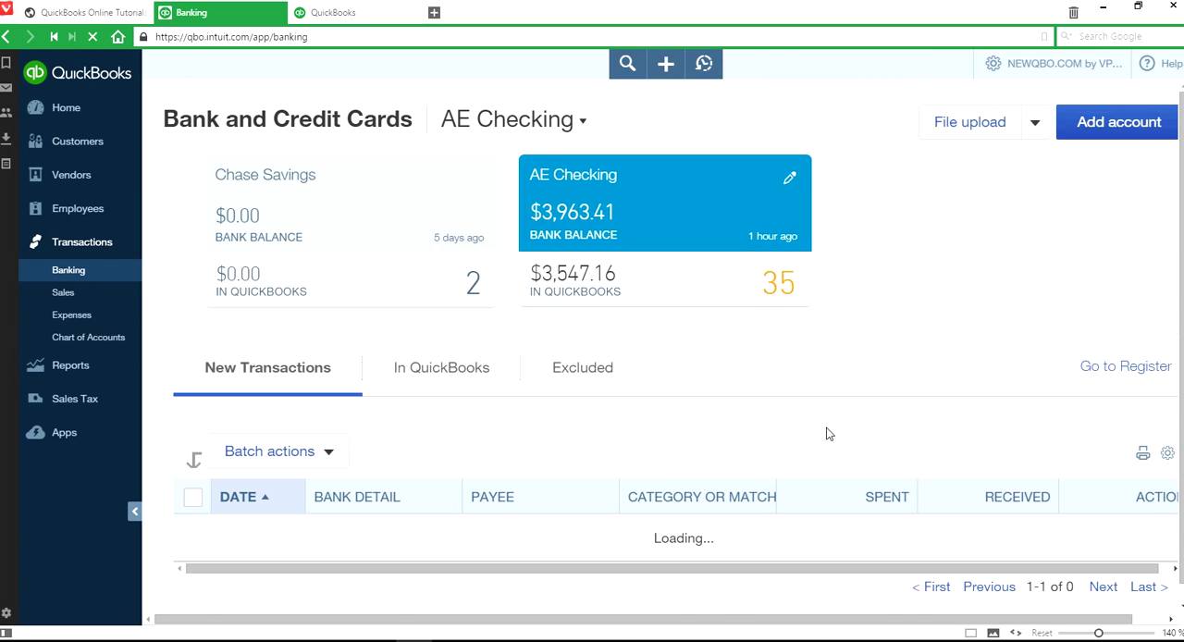
scroll(824, 416, "down", 2)
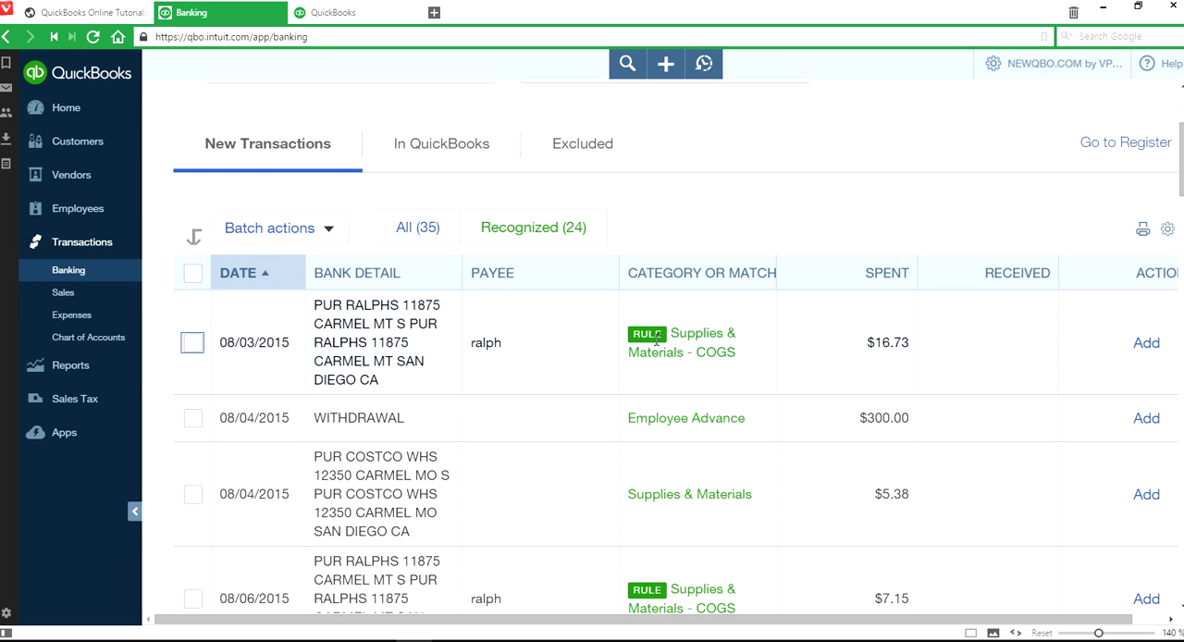
scroll(828, 417, "down", 1)
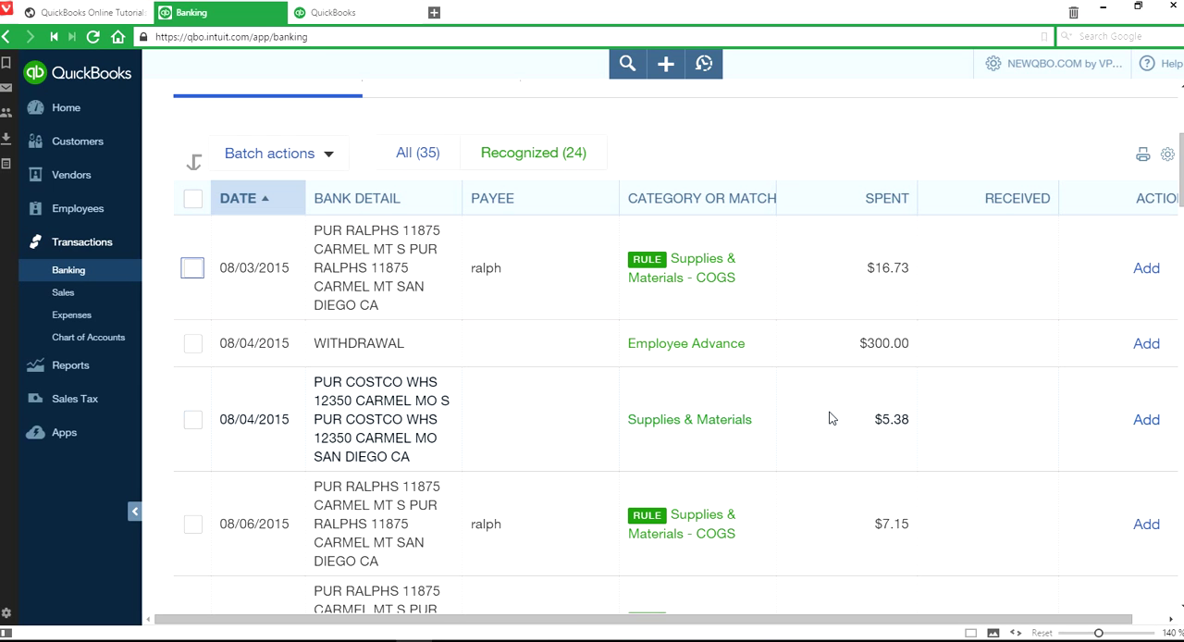
- Select the Ralphs transactions dated 08/03/2015, 08/06/2015 and 08/07/2015 and accept them as a batch
left_click(192, 267)
left_click(195, 530)
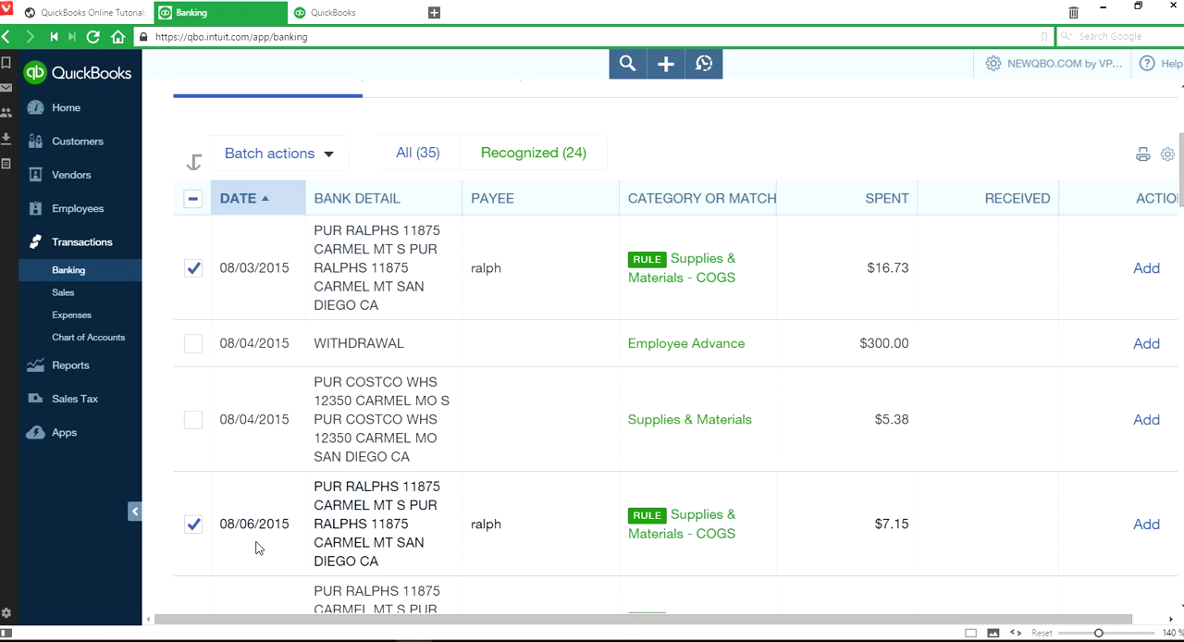
scroll(801, 526, "down", 2)
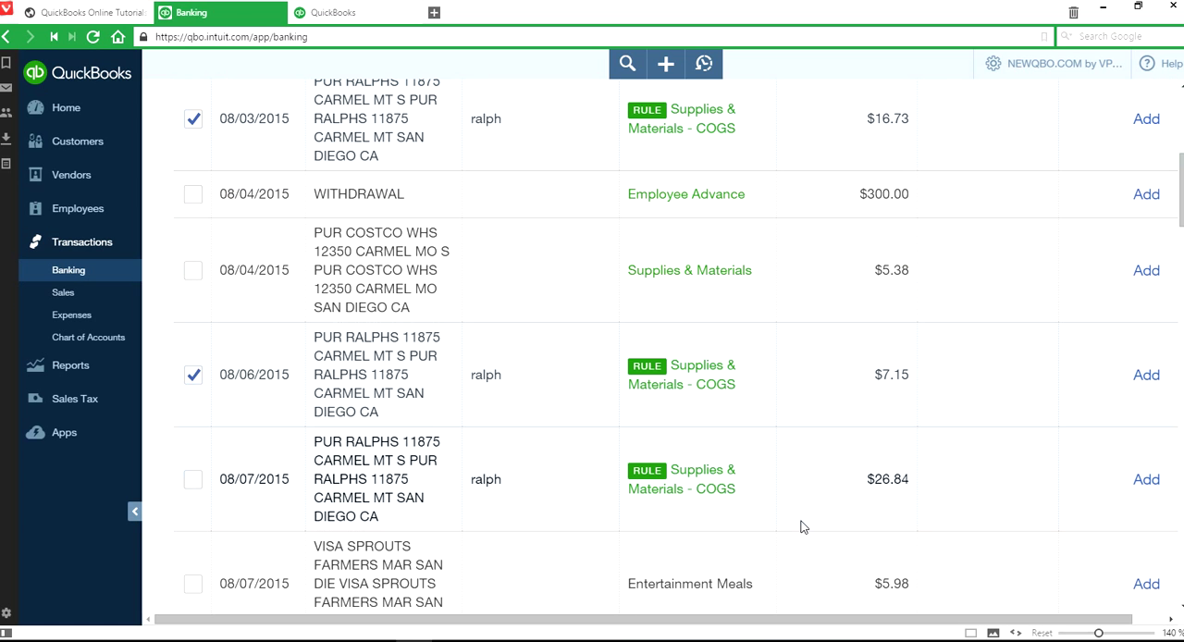
left_click(193, 479)
scroll(278, 298, "up", 4)
left_click(320, 304)
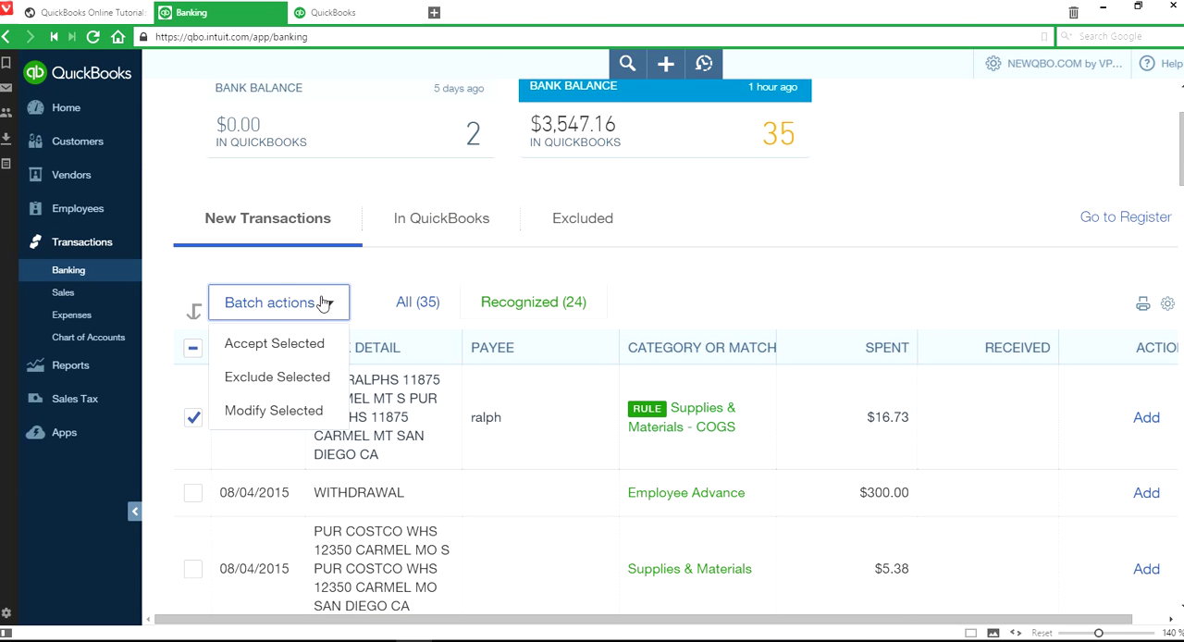
left_click(286, 344)
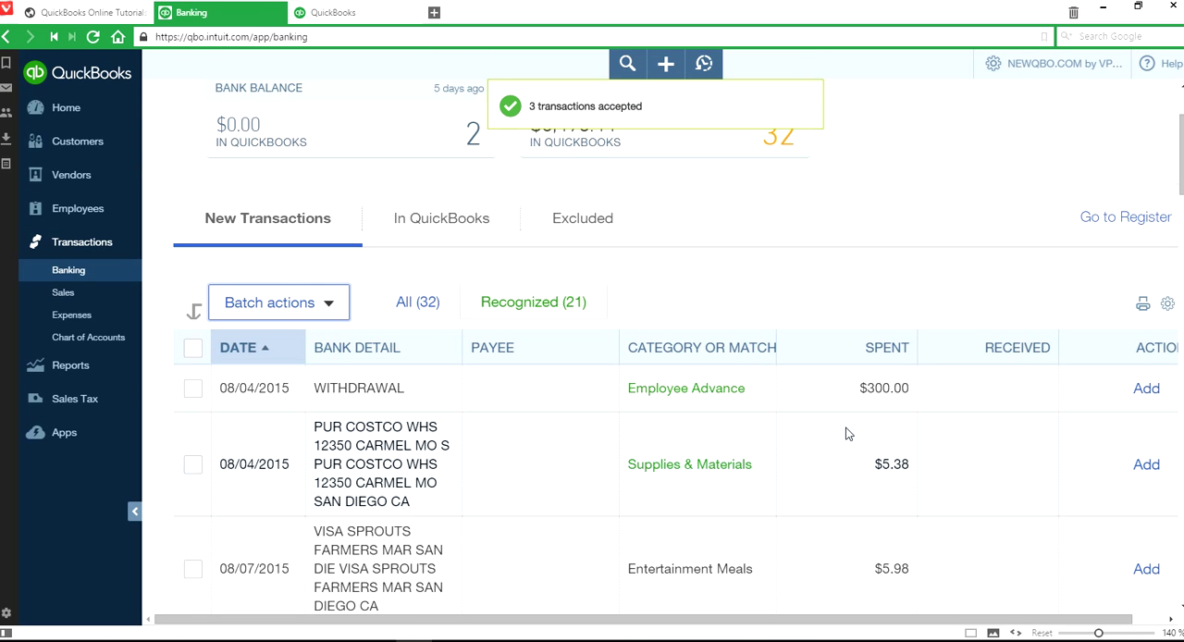
- Return to the bank rules and start a new rule named Sprouts with the condition that the bank text contains sprouts
scroll(845, 434, "down", 2)
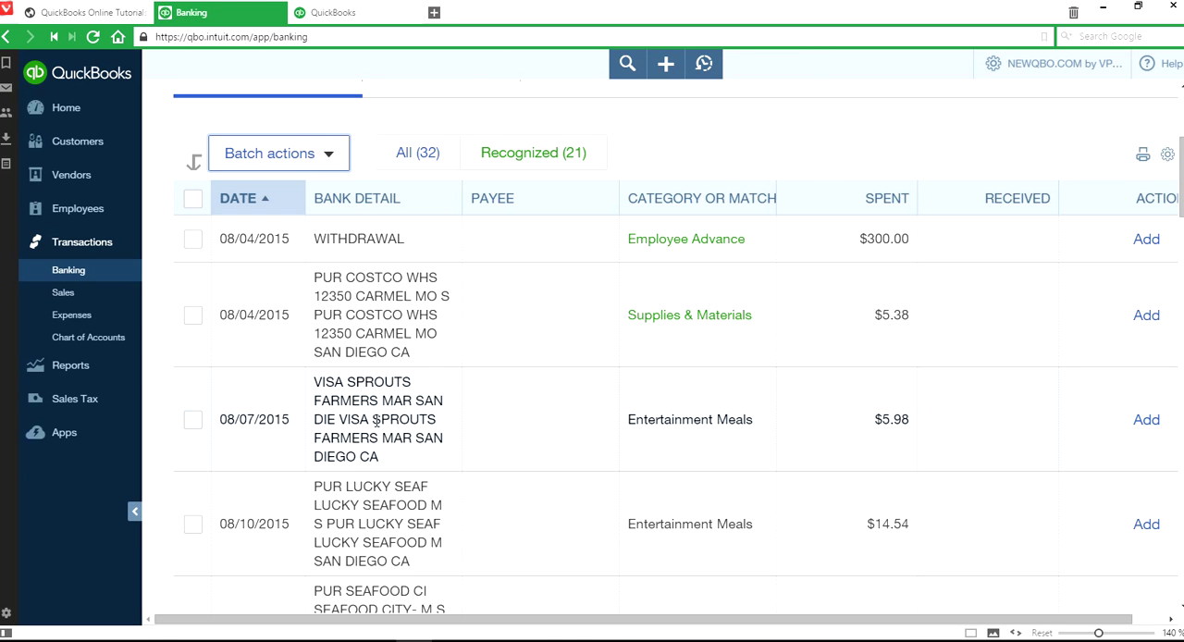
scroll(753, 407, "up", 4)
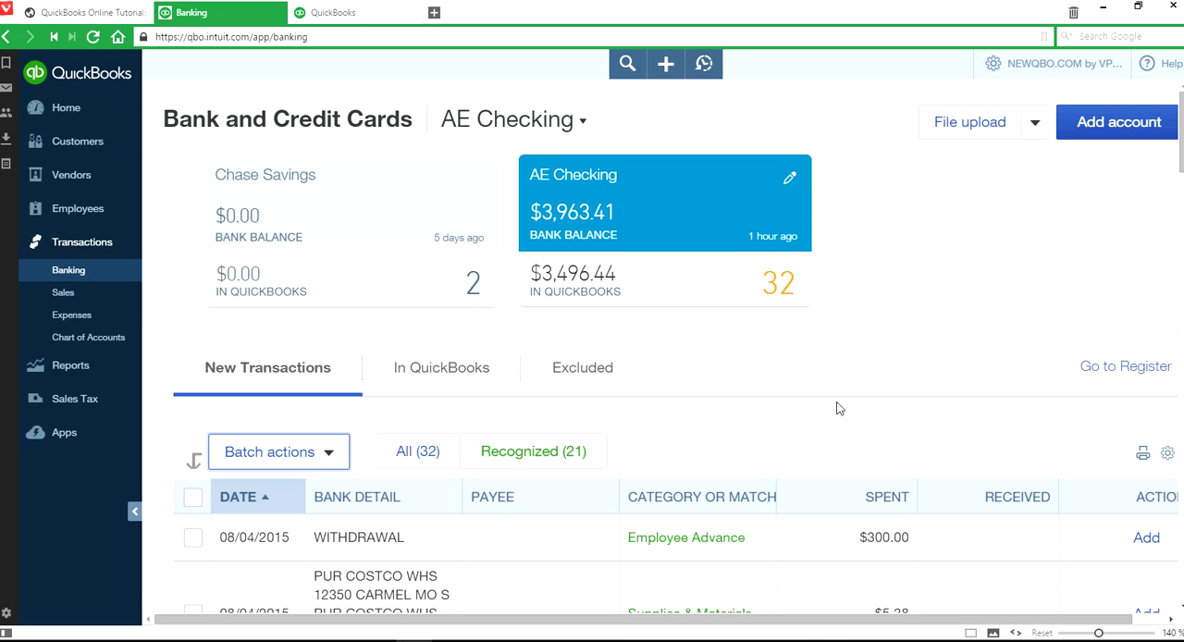
left_click(1035, 123)
left_click(1008, 165)
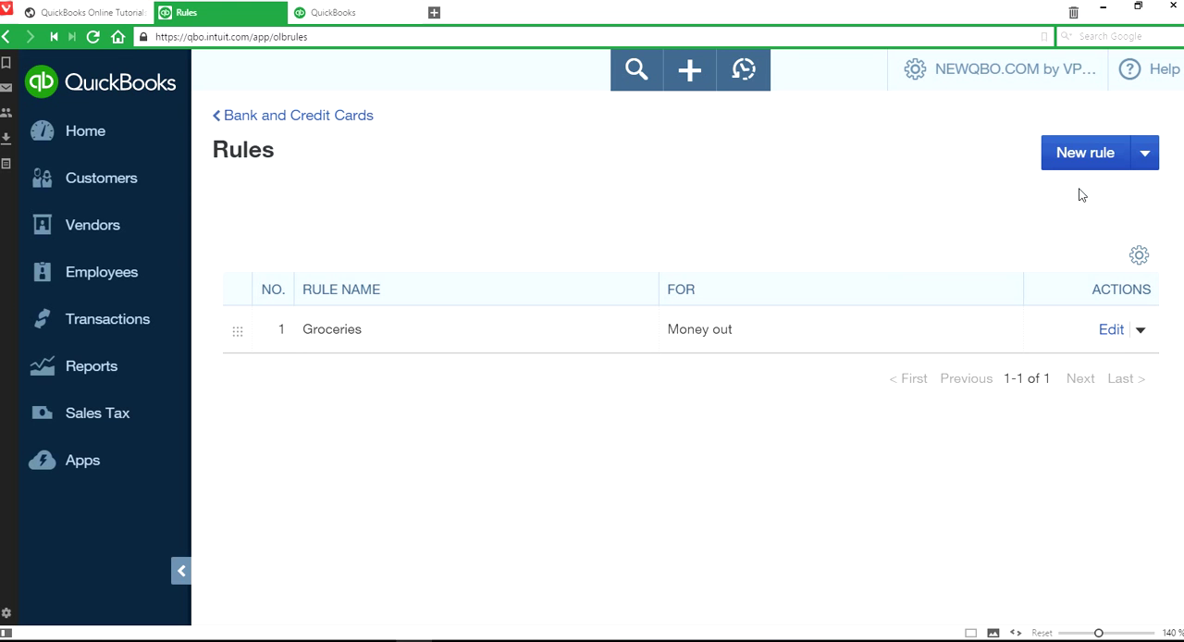
left_click(1087, 155)
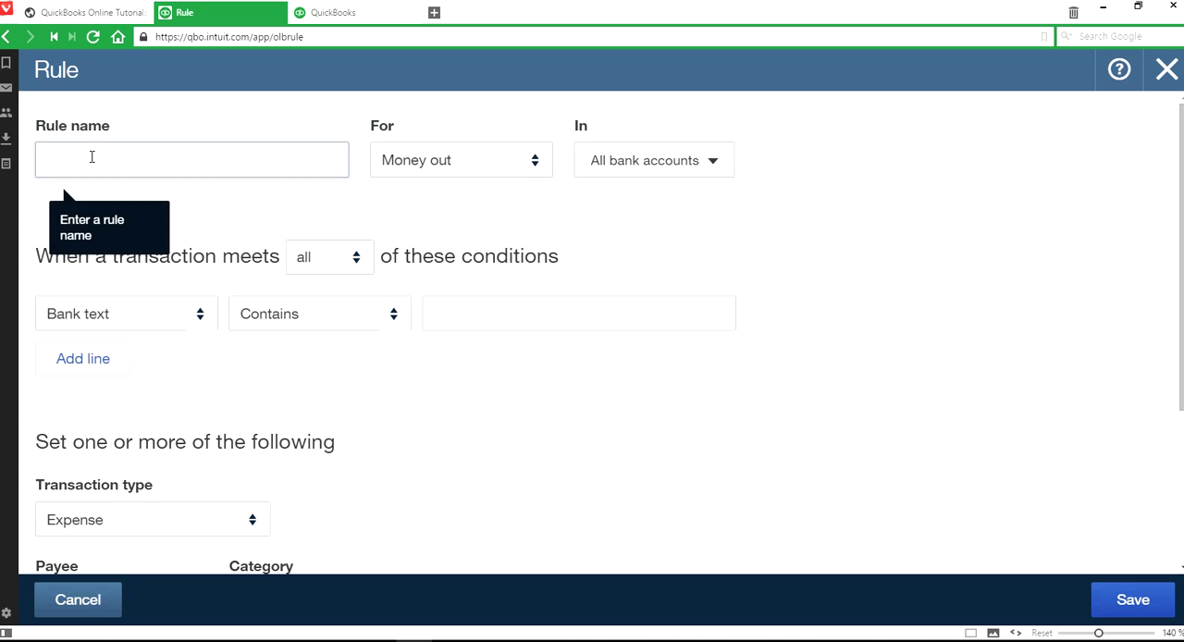
type("Sprouts")
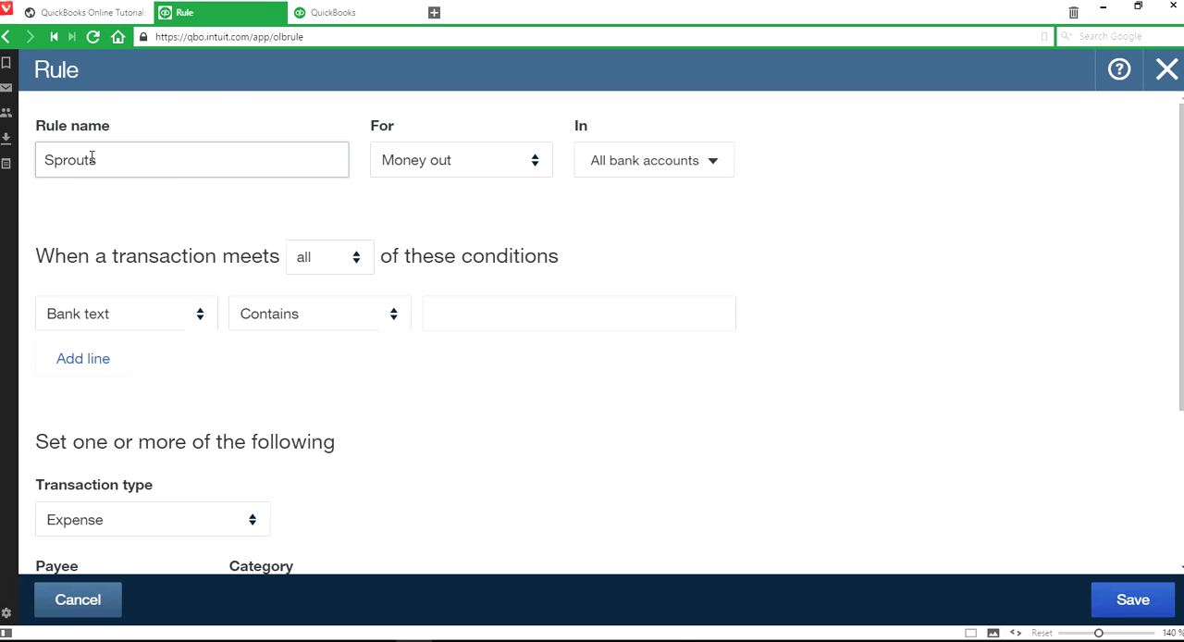
left_click(465, 312)
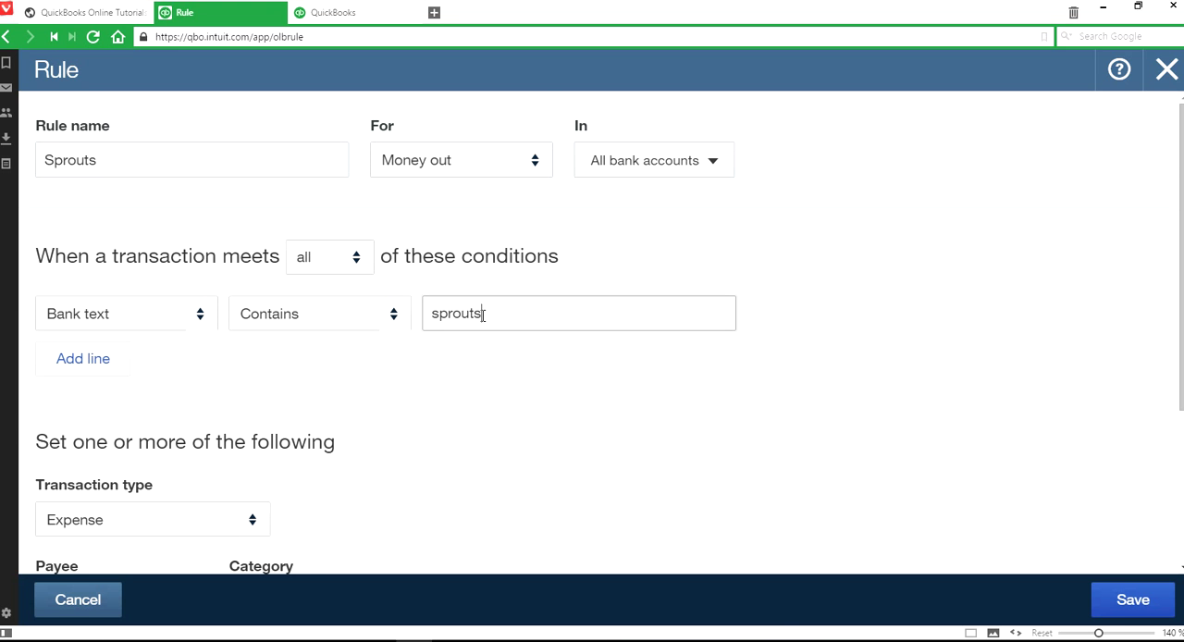
- Create a new vendor named Sprouts as the payee of the Sprouts rule
scroll(481, 370, "down", 2)
left_click(194, 375)
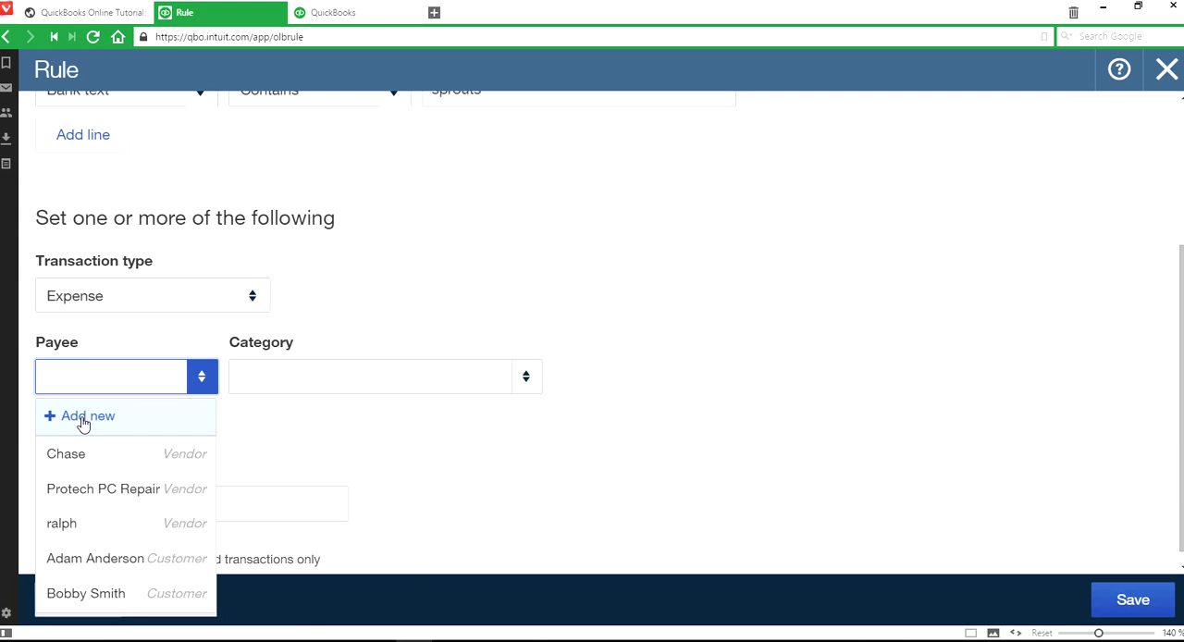
left_click(83, 418)
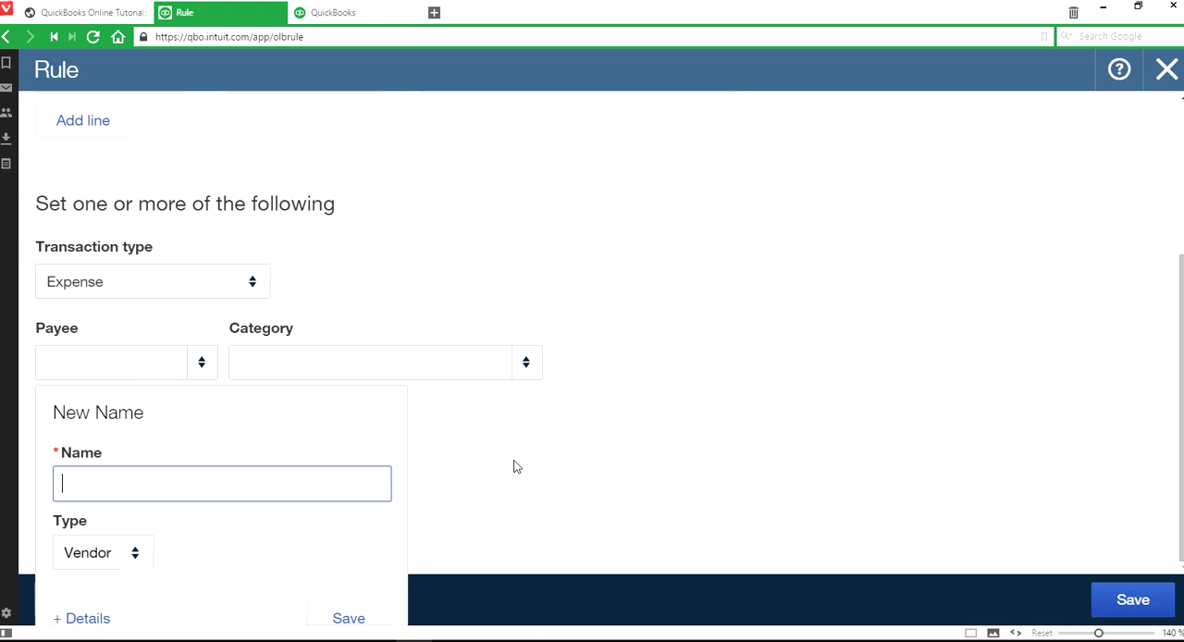
type("Sprouts")
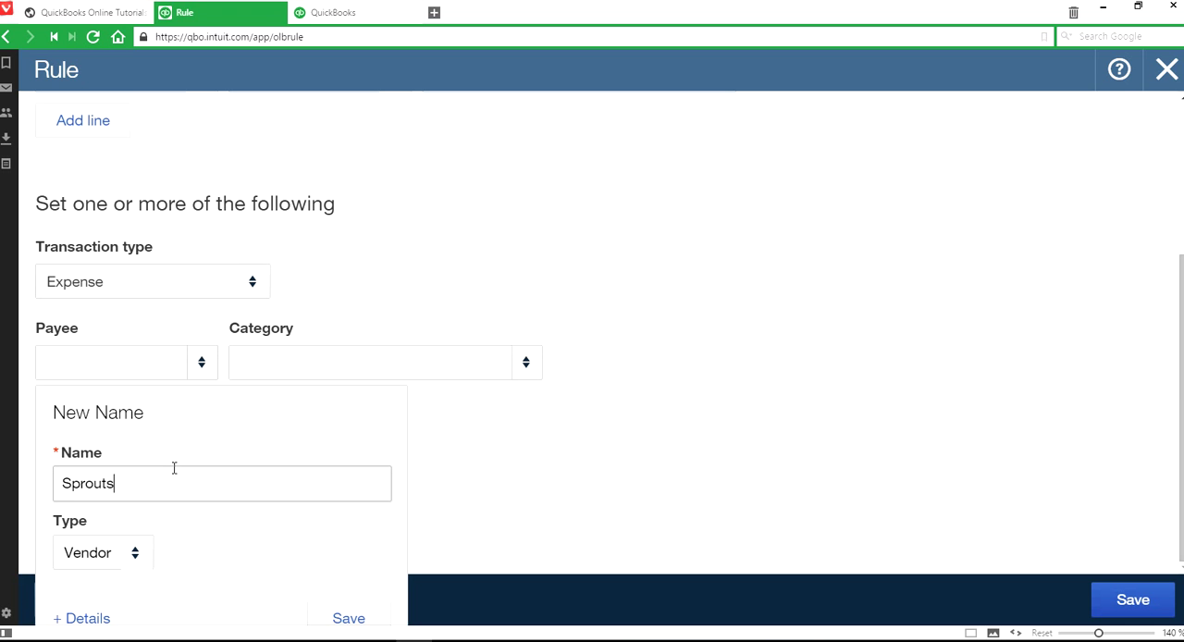
left_click(344, 619)
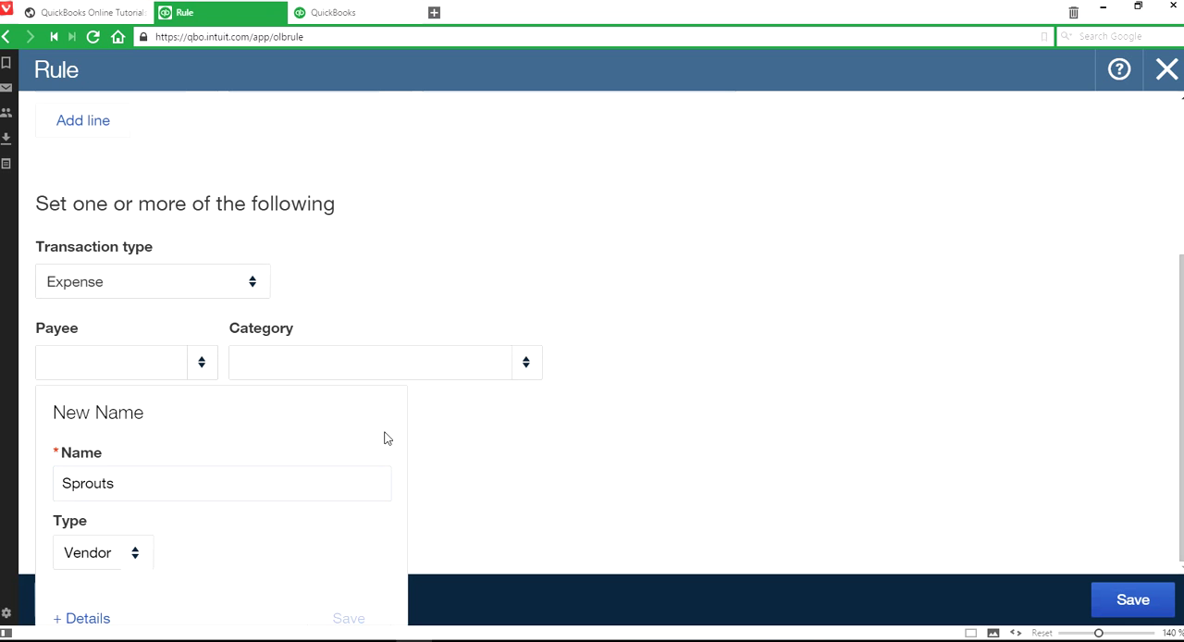
- Assign the category Supplies & Materials - COGS to the Sprouts rule and save it
left_click(454, 365)
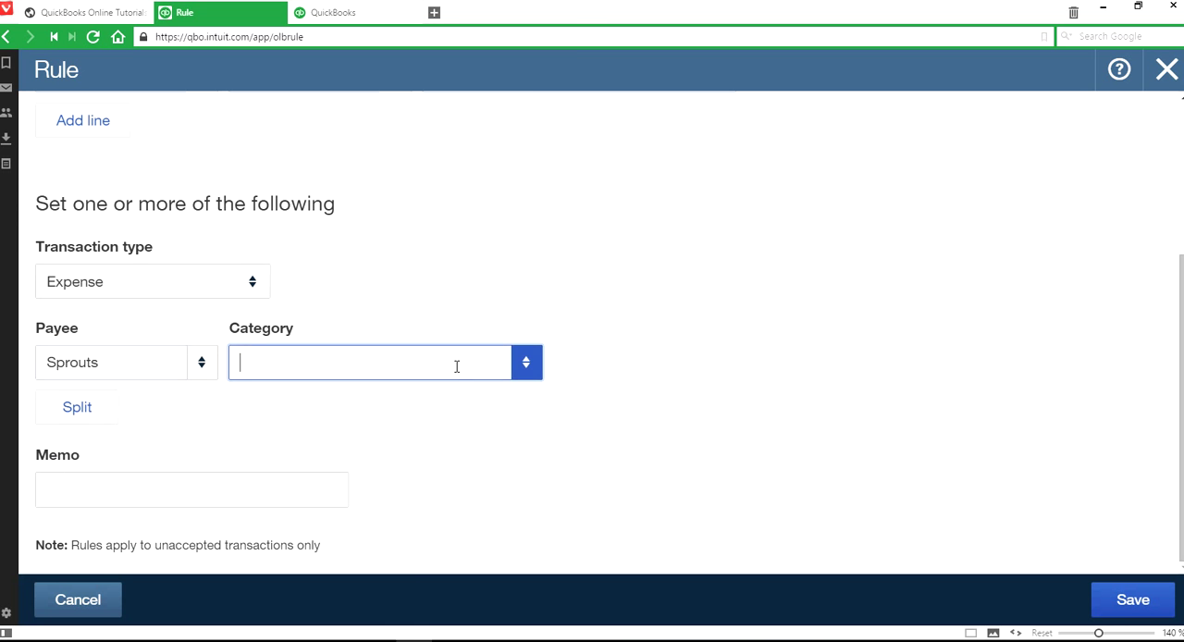
left_click(518, 374)
scroll(537, 299, "down", 15)
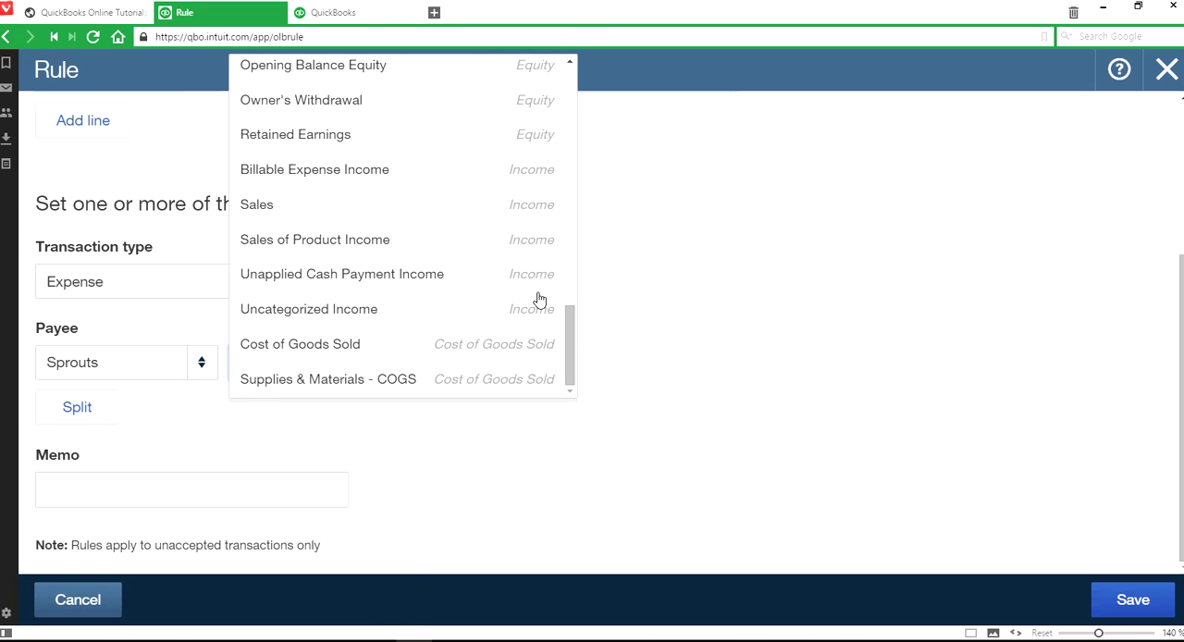
left_click(483, 385)
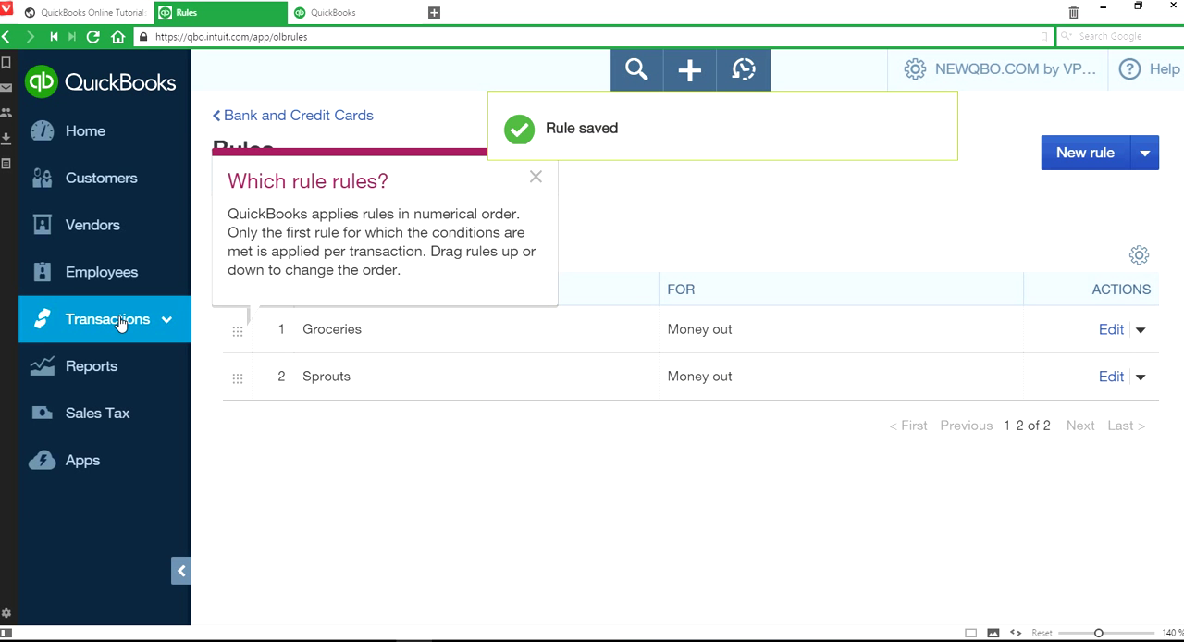
- Return to the Banking page and accept the 08/07/2015 Sprouts Farmers Market transaction of $5.98 through a batch action
left_click(118, 319)
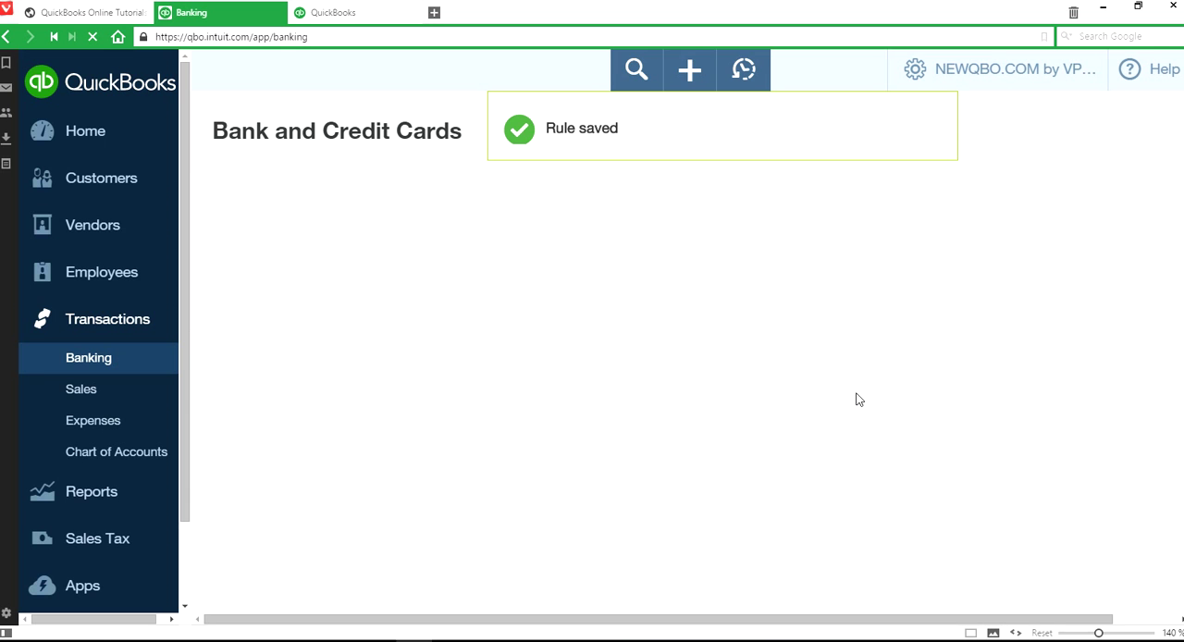
scroll(854, 398, "down", 2)
scroll(855, 398, "down", 2)
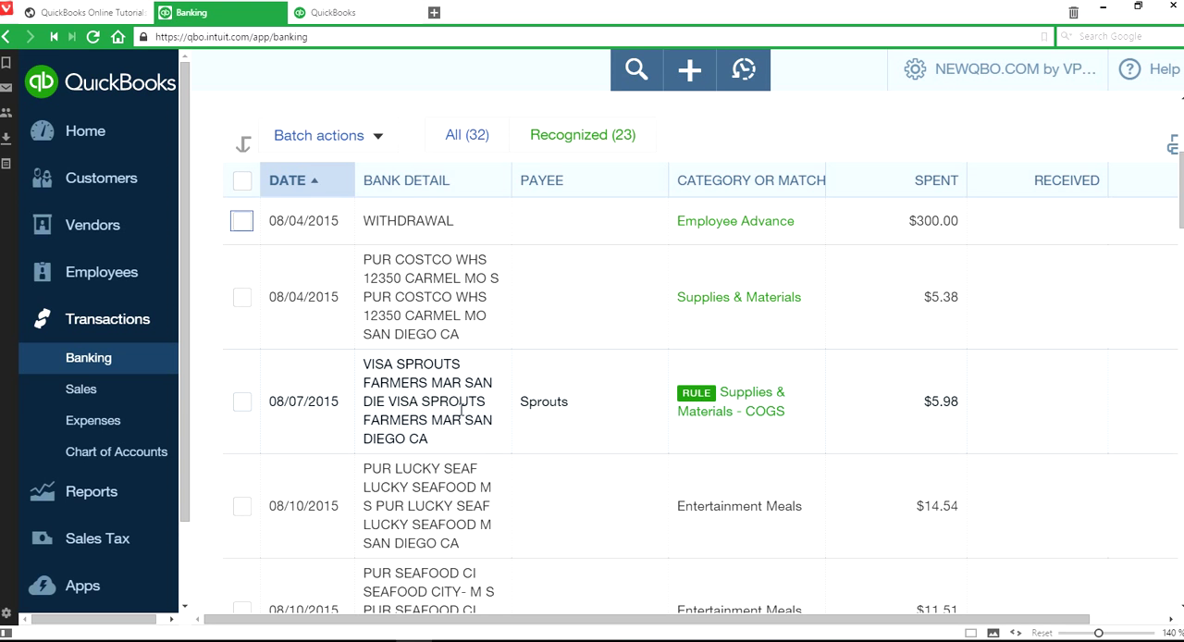
left_click(242, 401)
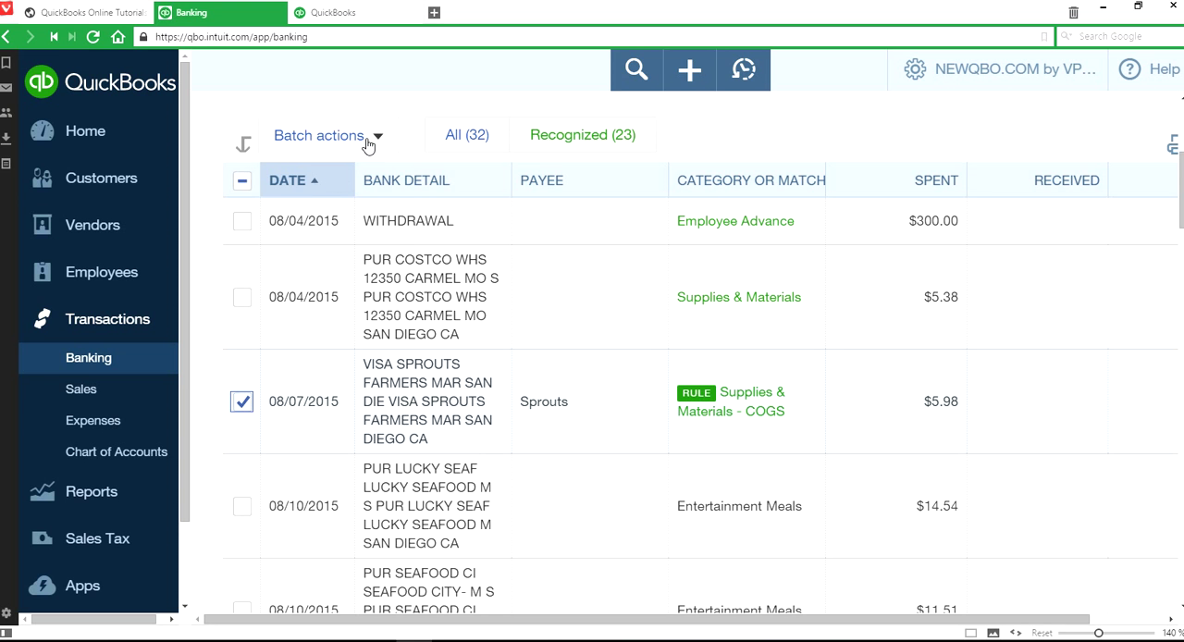
left_click(378, 138)
left_click(328, 176)
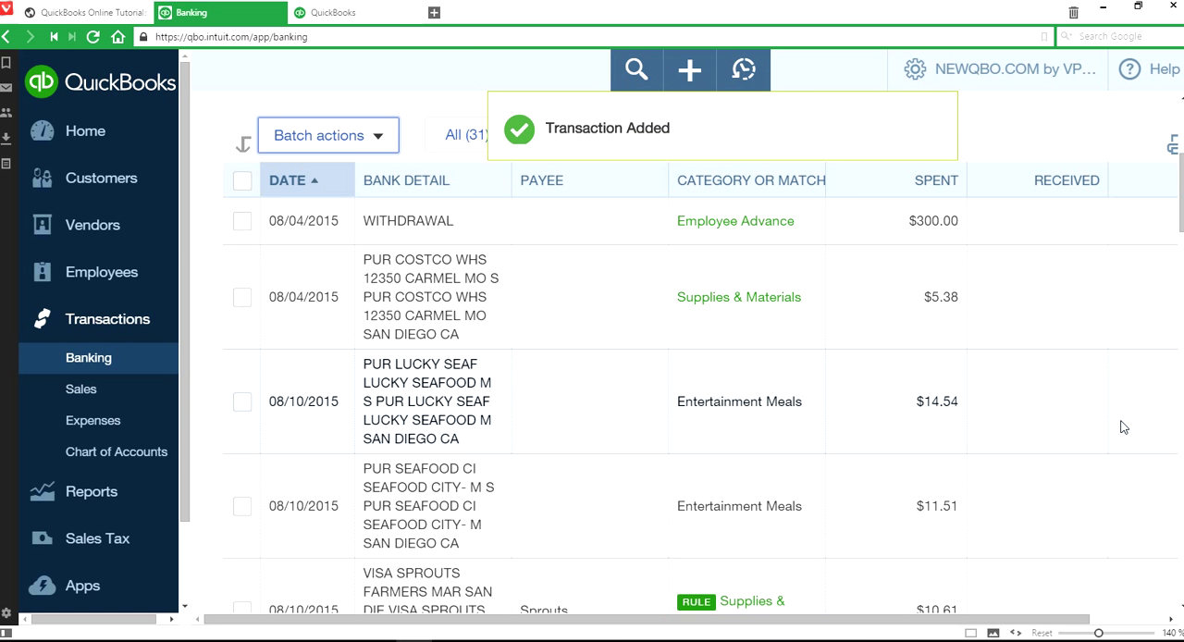
- Collapse the navigation sidebar so the full width of the new transactions table can be viewed
scroll(1120, 426, "up", 2)
left_click_drag(1049, 619, 1127, 627)
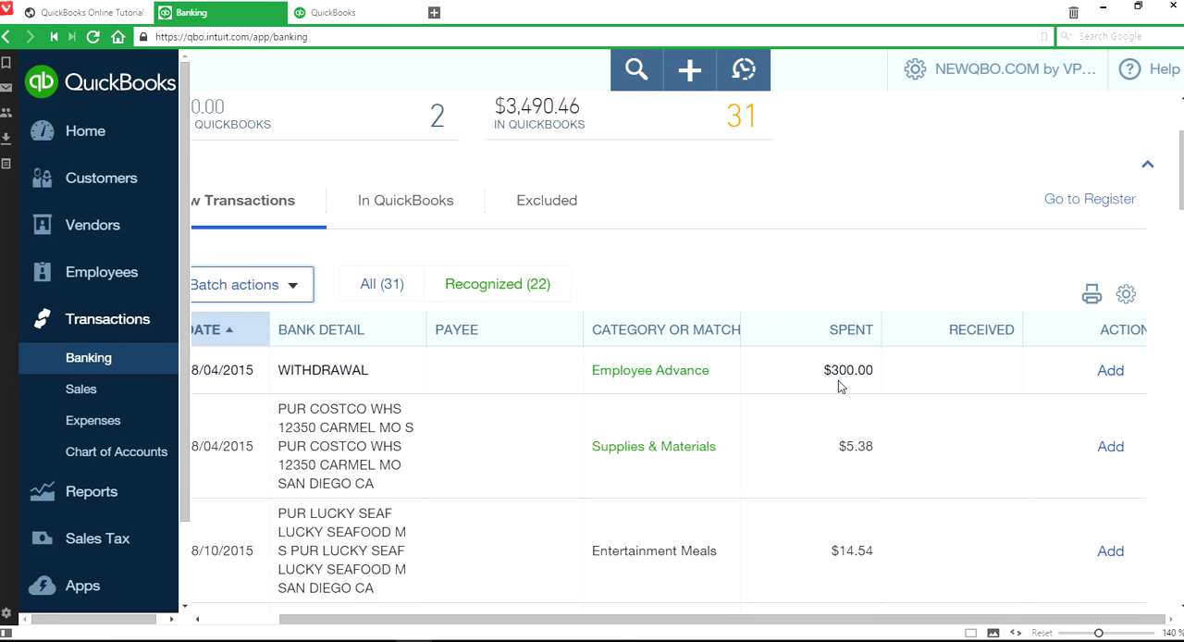
left_click_drag(184, 493, 174, 597)
left_click(171, 605)
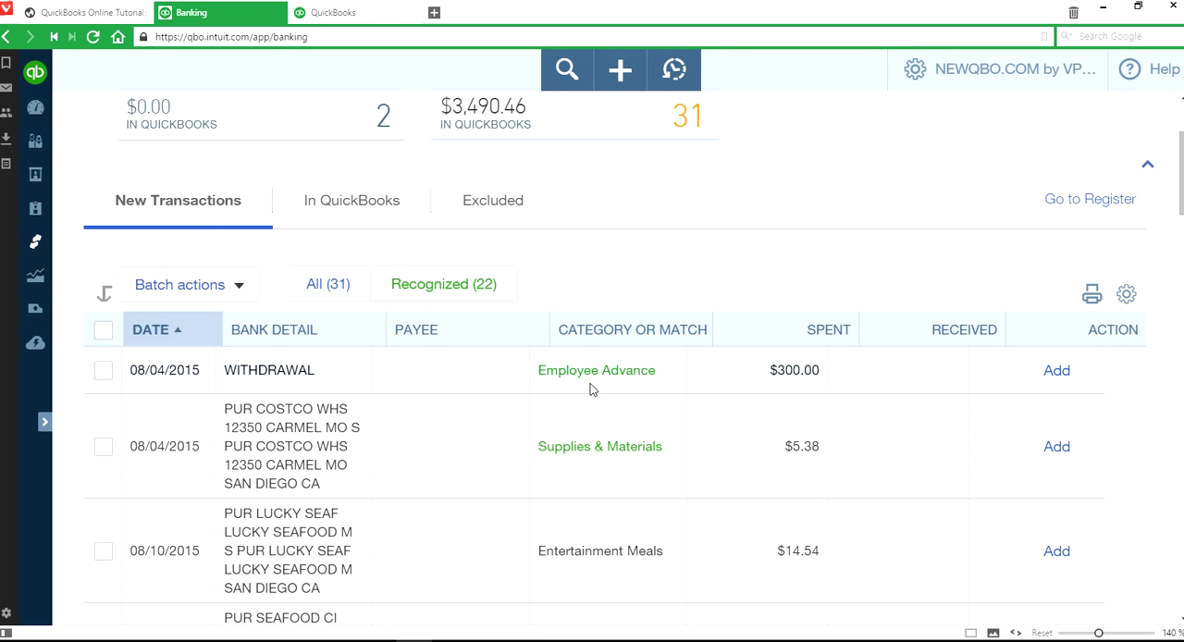
- Add the 08/04/2015 withdrawal of $300.00 under the category Employee Advance
left_click(883, 383)
left_click(626, 469)
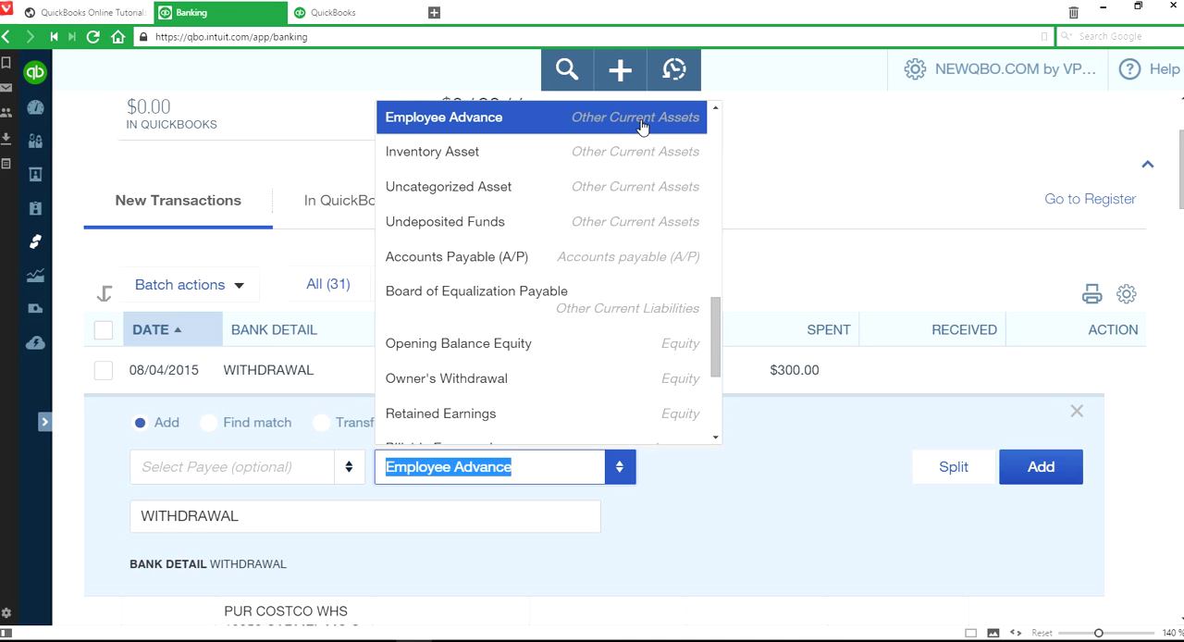
left_click(810, 195)
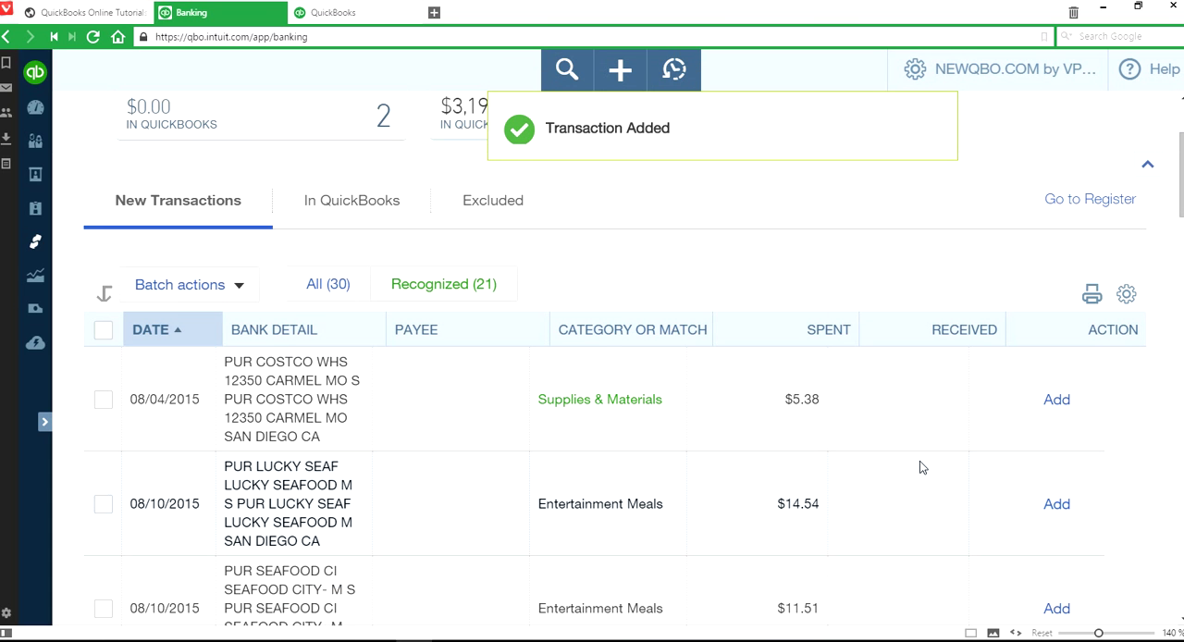
scroll(921, 468, "down", 5)
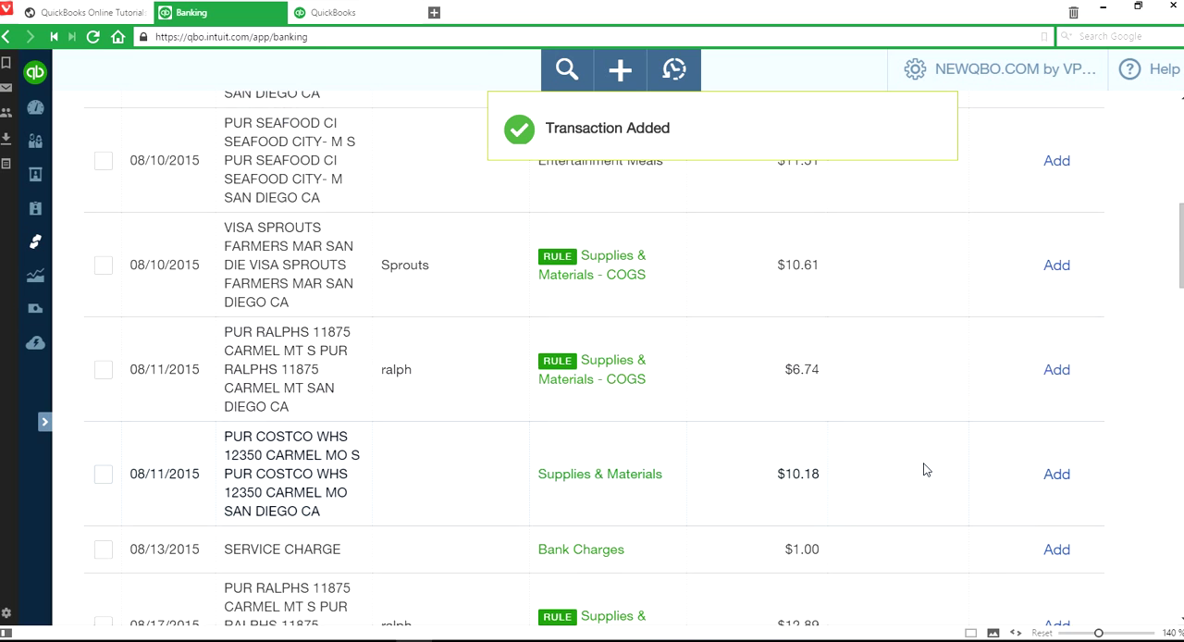
scroll(923, 469, "down", 3)
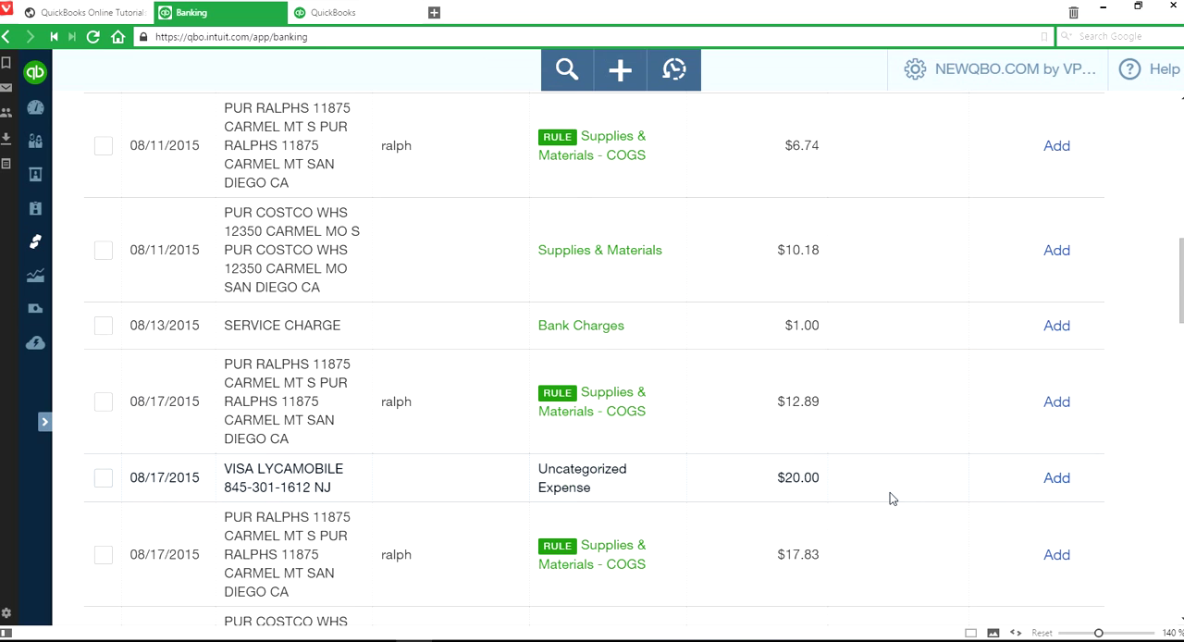
scroll(941, 489, "up", 3)
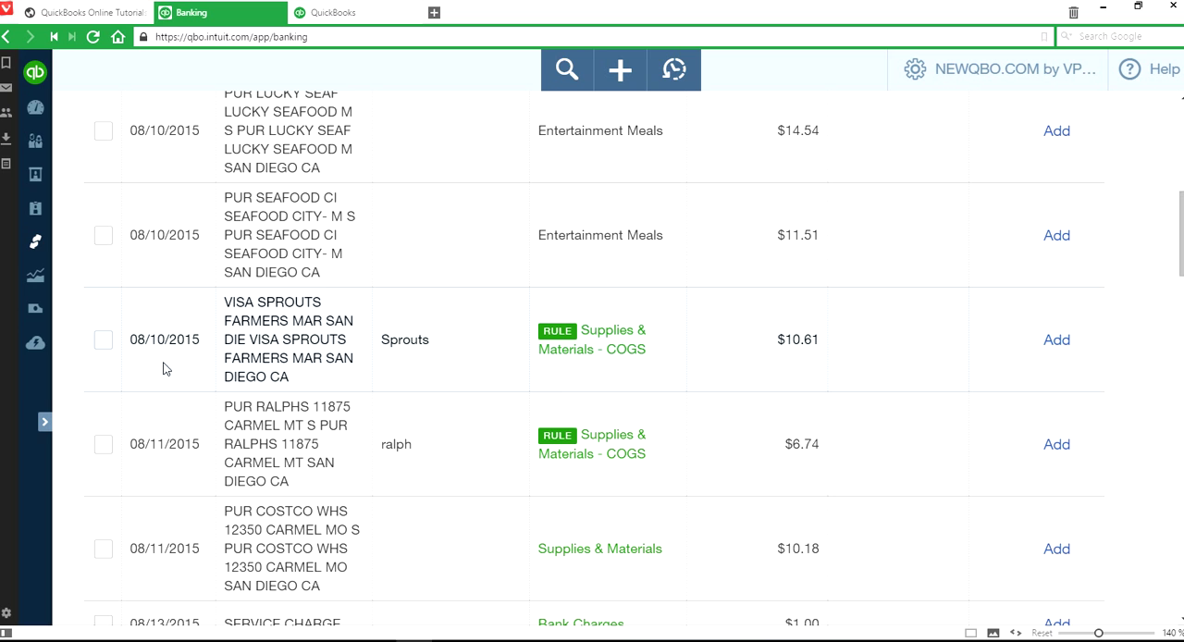
left_click(103, 341)
left_click(102, 445)
scroll(415, 481, "up", 3)
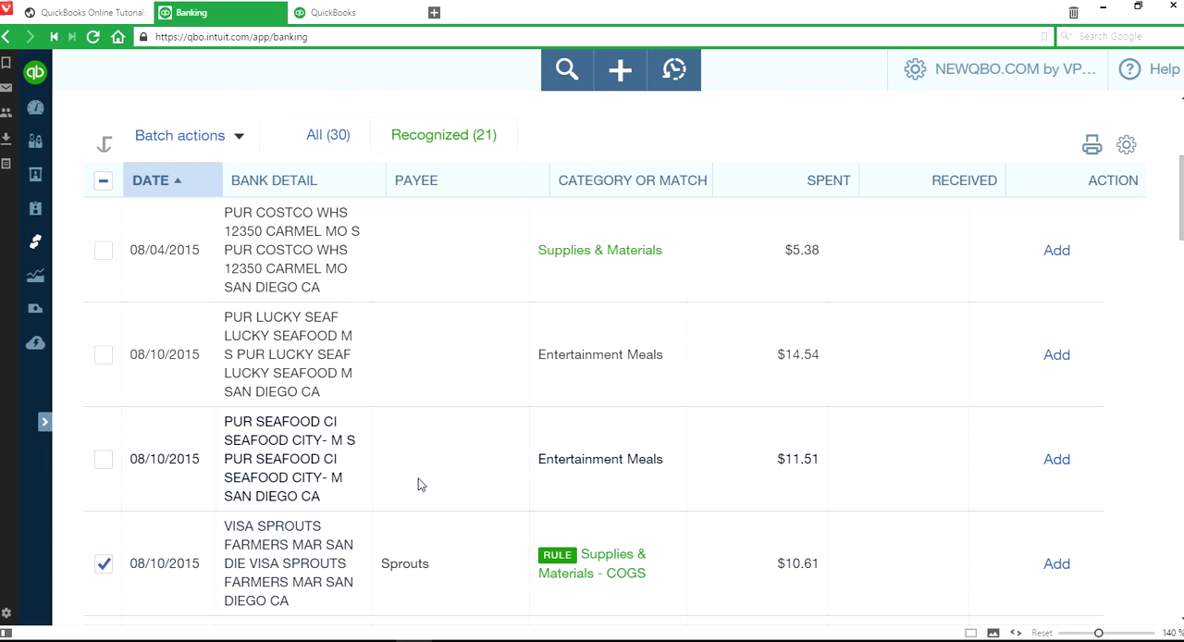
scroll(425, 421, "down", 3)
scroll(425, 422, "up", 4)
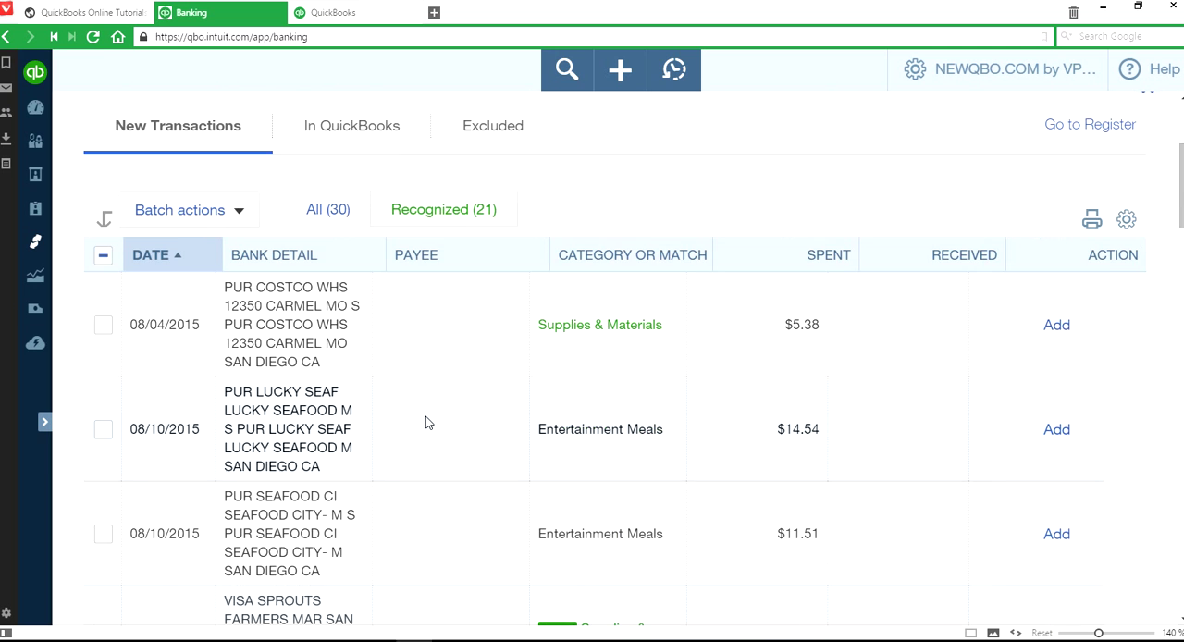
- Show only the recognized transactions and select the rule-categorized Sprouts and Ralphs purchases dated 08/10/2015 through 08/18/2015
left_click(441, 211)
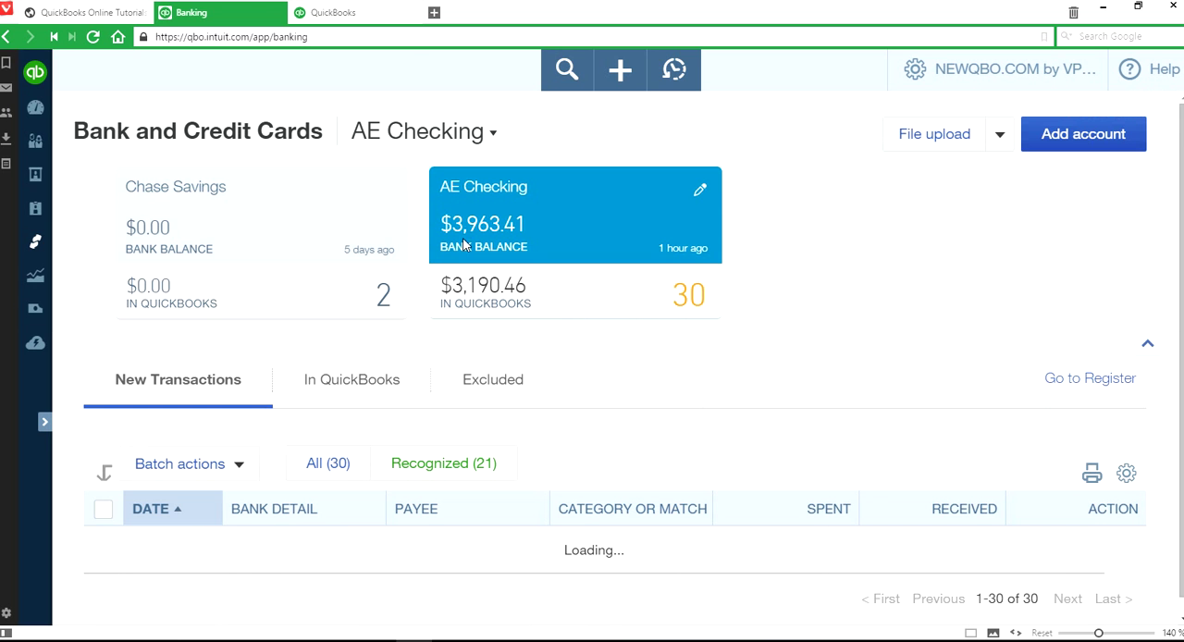
scroll(752, 396, "down", 4)
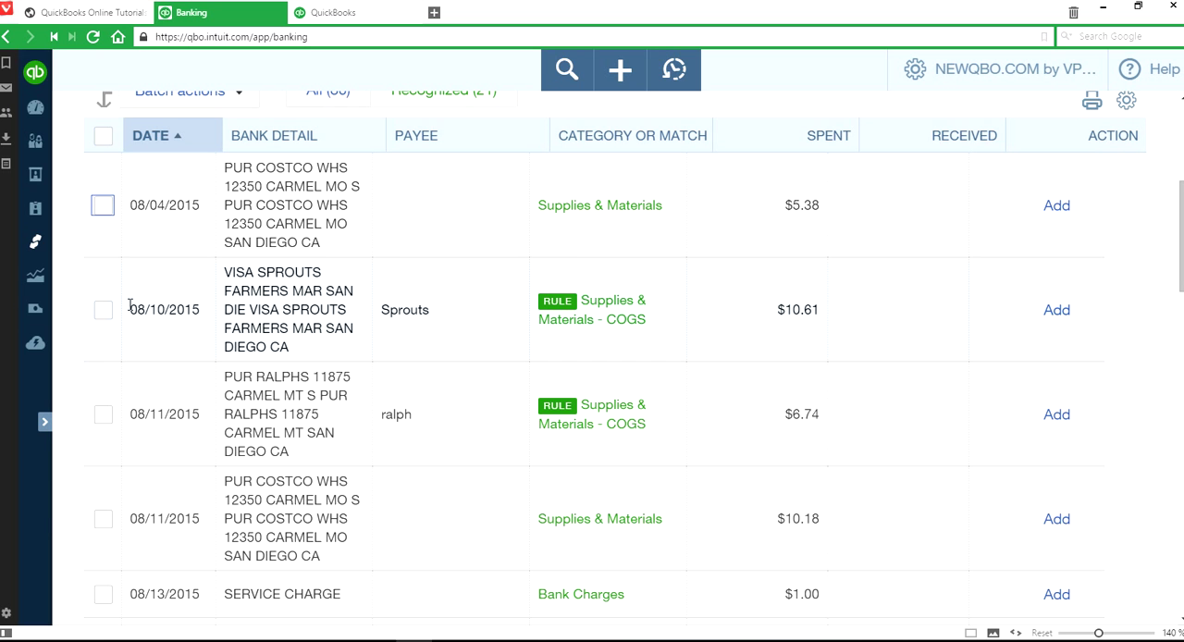
left_click(102, 310)
left_click(102, 414)
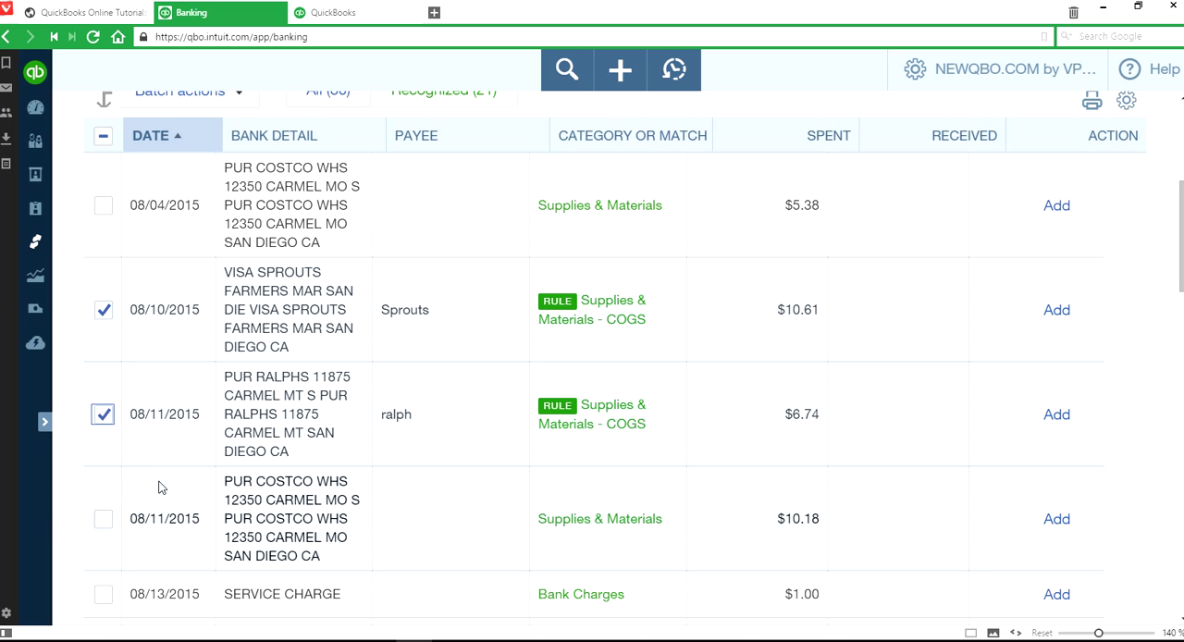
scroll(159, 488, "down", 2)
left_click(102, 447)
left_click(103, 549)
scroll(329, 563, "down", 3)
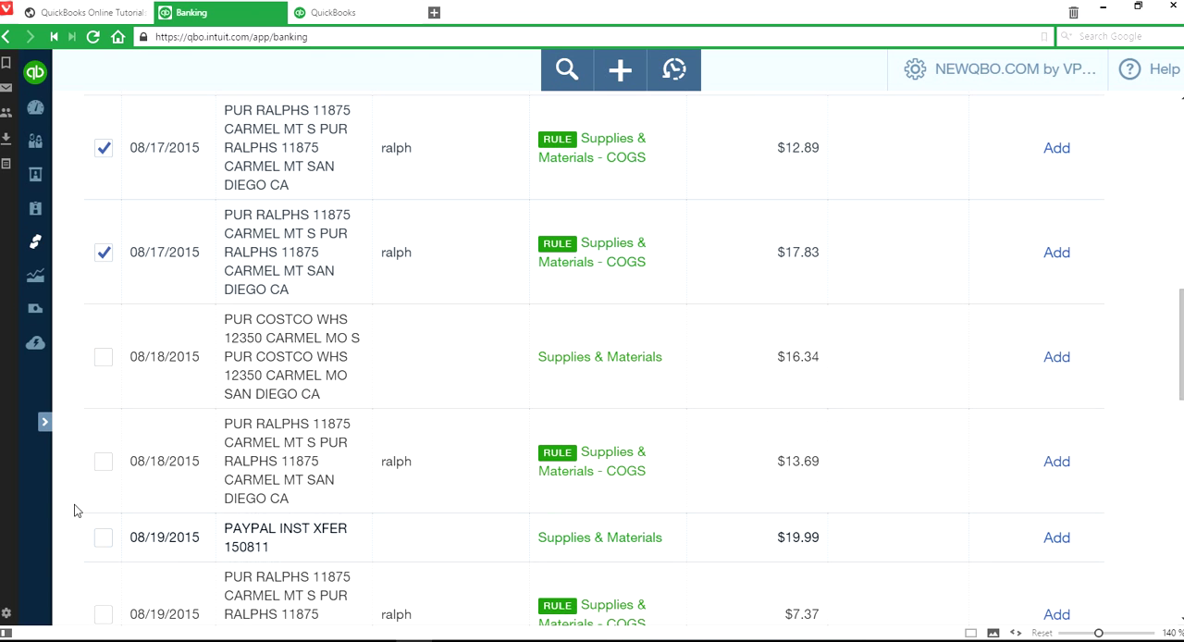
left_click(103, 461)
- Add the rule-categorized Ralphs purchases dated 08/19/2015 through 08/24/2015 to the selection
scroll(148, 513, "down", 2)
left_click(102, 466)
scroll(264, 526, "down", 1)
left_click(101, 601)
scroll(408, 566, "down", 4)
left_click(113, 413)
- Also select the 08/25/2015 Ralphs purchase, the $1,300.00 deposit matched to an open invoice, and both 08/31/2015 Ralphs purchases
scroll(308, 463, "down", 3)
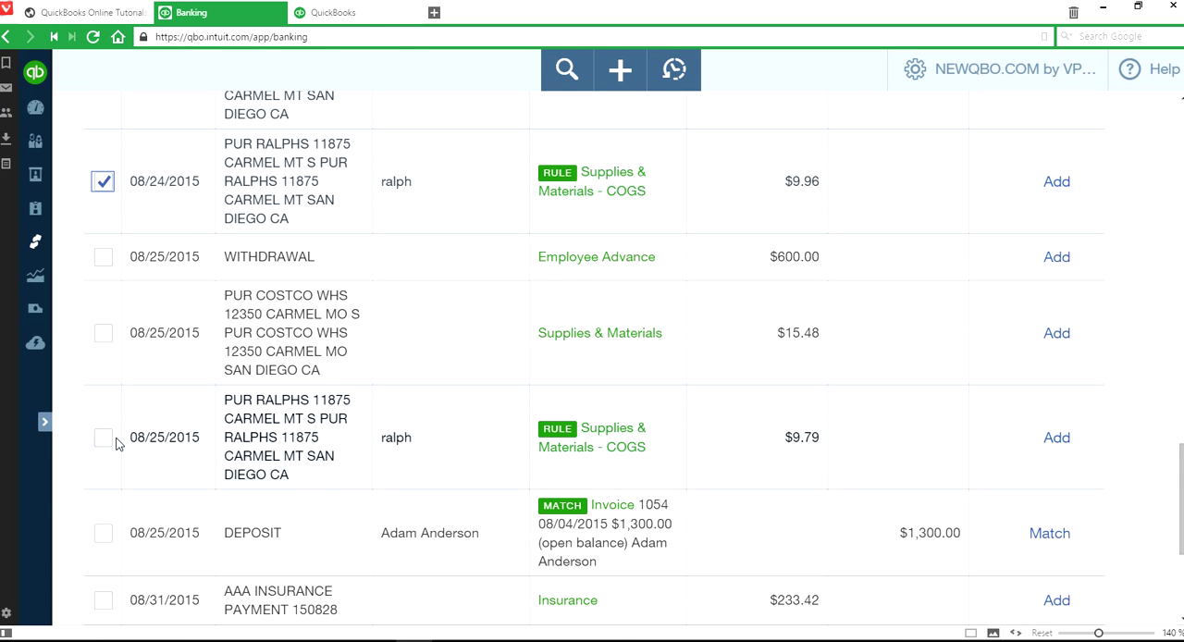
left_click(103, 439)
left_click(104, 534)
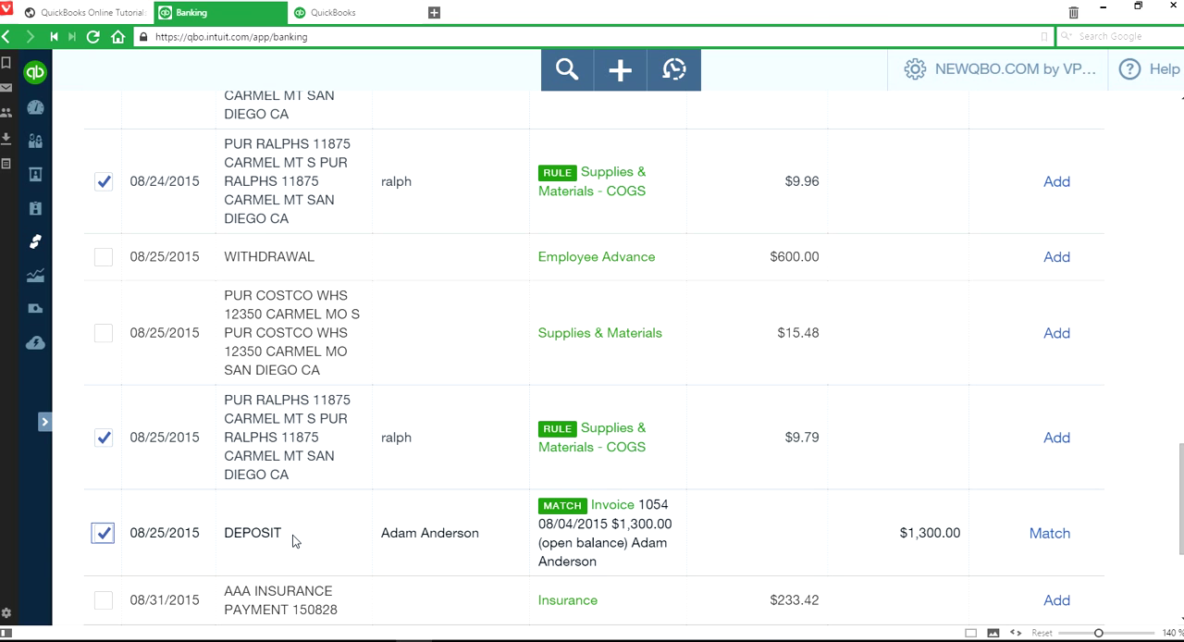
scroll(436, 541, "down", 4)
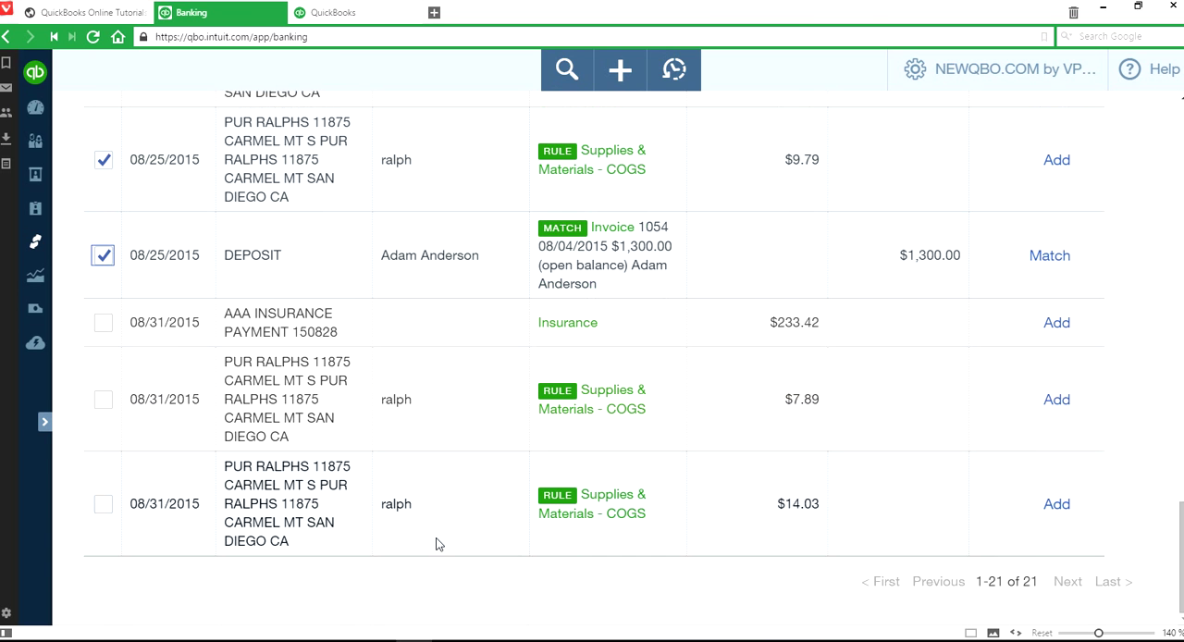
left_click(104, 399)
left_click(103, 503)
- Accept all the selected recognized transactions through a batch action
scroll(278, 425, "up", 12)
scroll(292, 445, "up", 12)
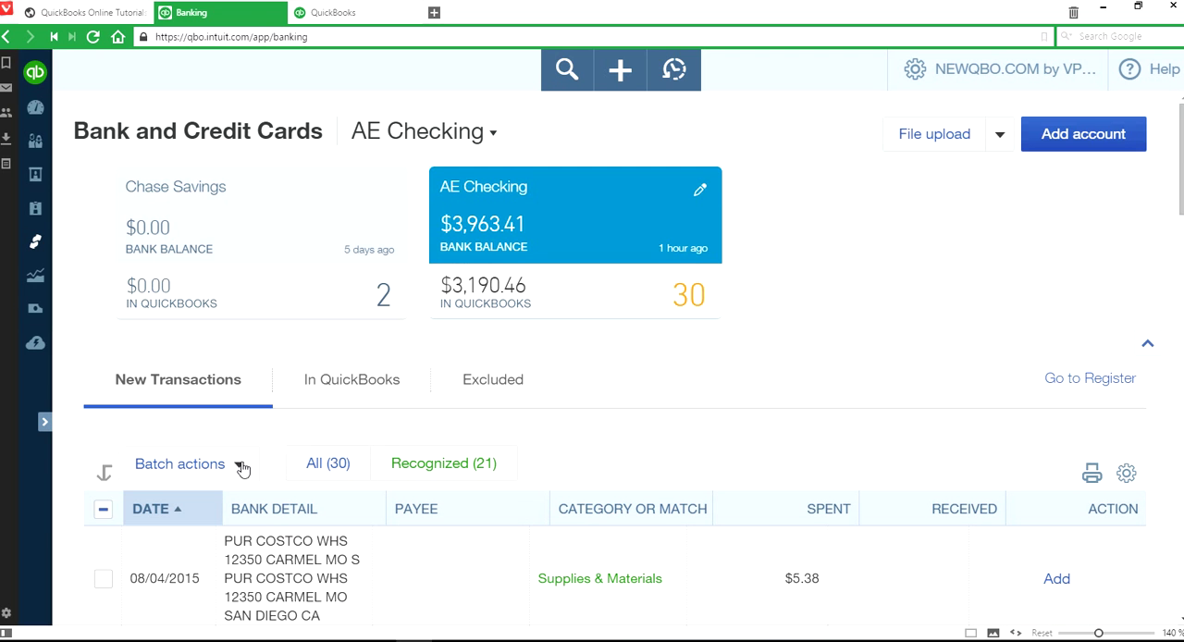
left_click(240, 465)
left_click(212, 504)
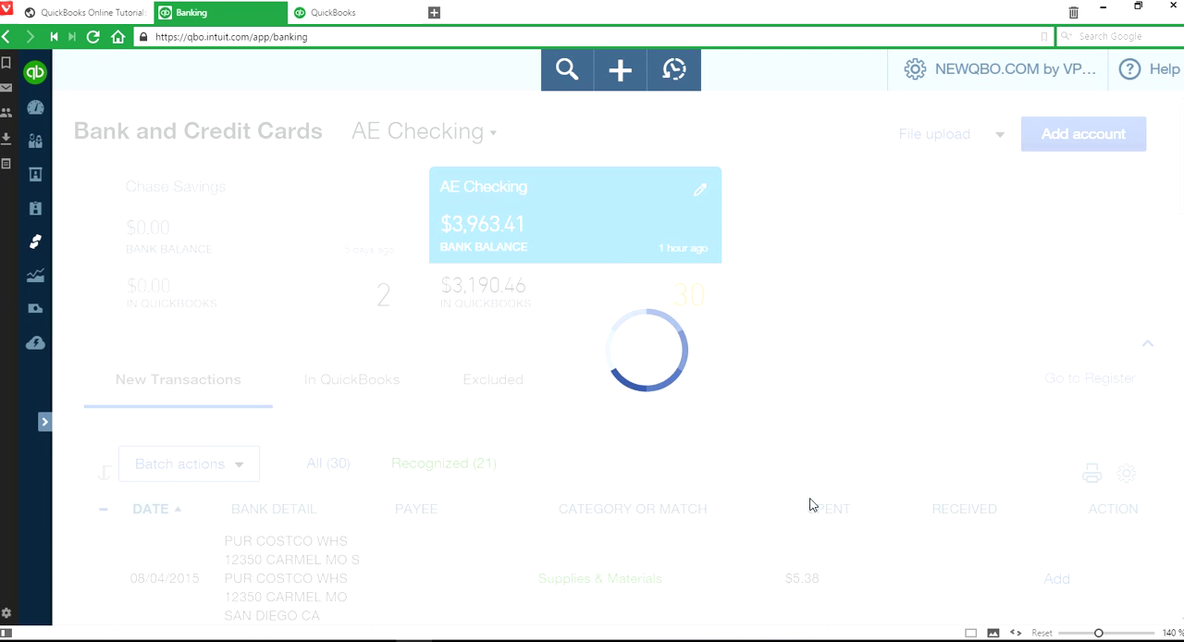
- Add the 08/13/2015 service charge of $1.00 under the category Bank Charges
scroll(897, 516, "down", 2)
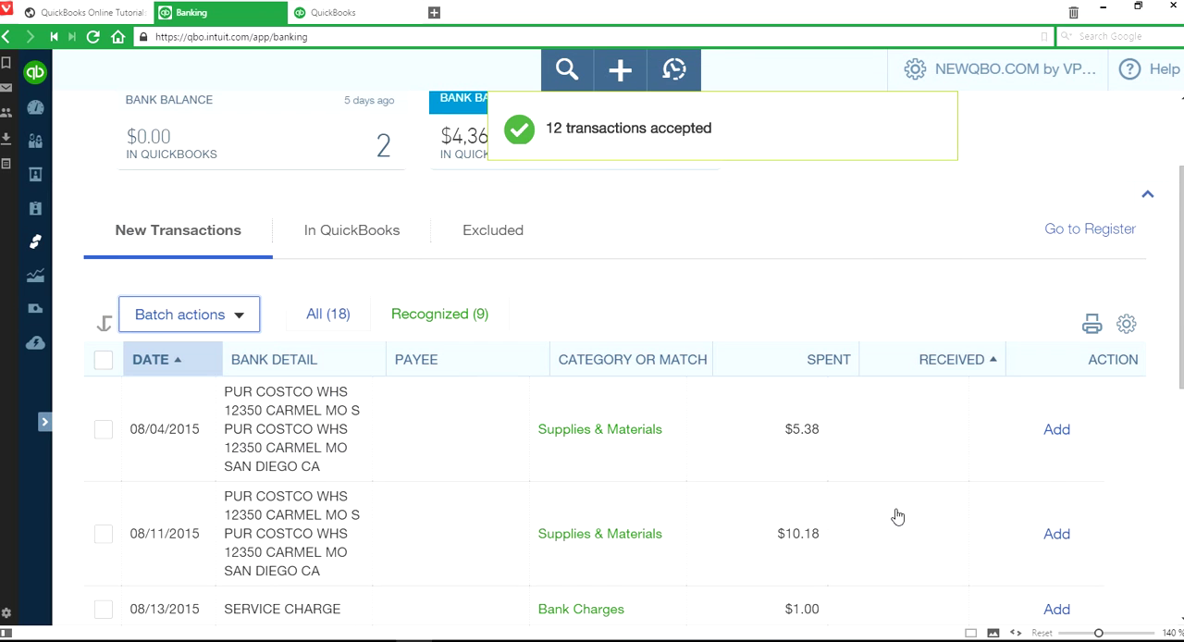
scroll(897, 516, "down", 2)
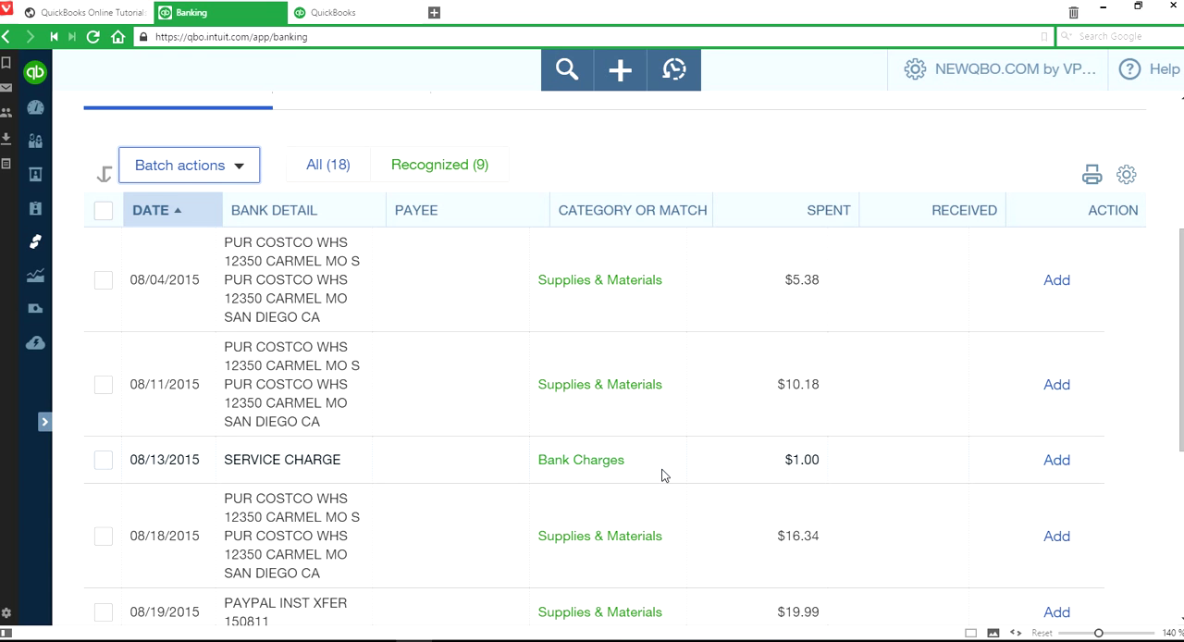
left_click(1057, 470)
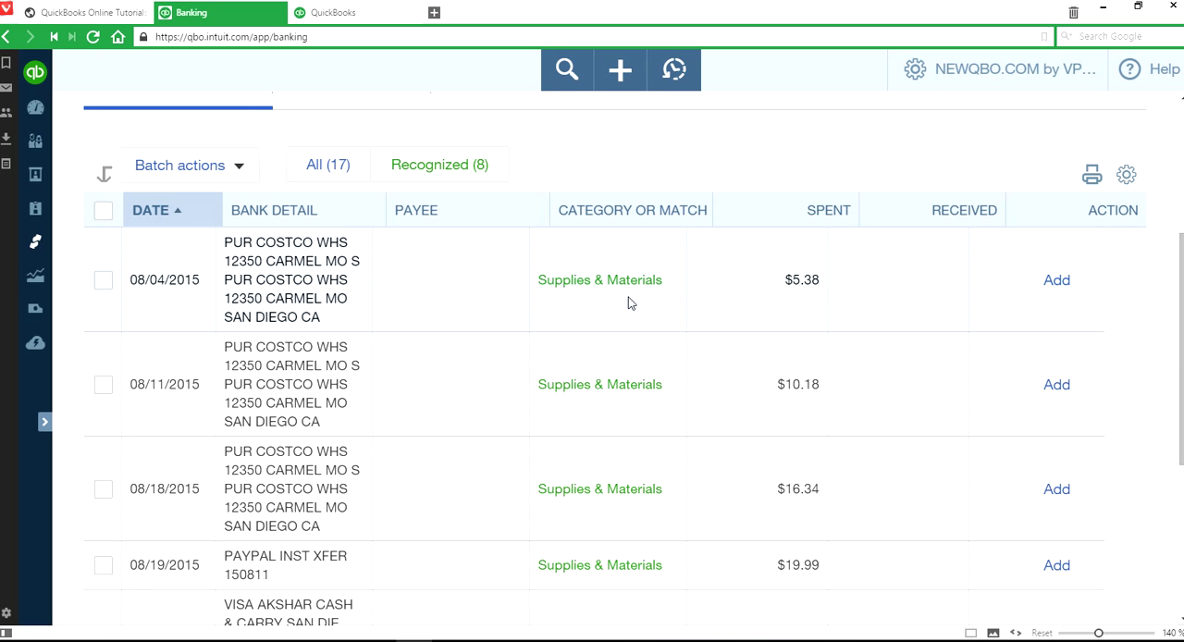
- Review the remaining recognized transactions and add the 08/04/2015 Costco purchase of $5.38 as Supplies & Materials
scroll(952, 431, "down", 3)
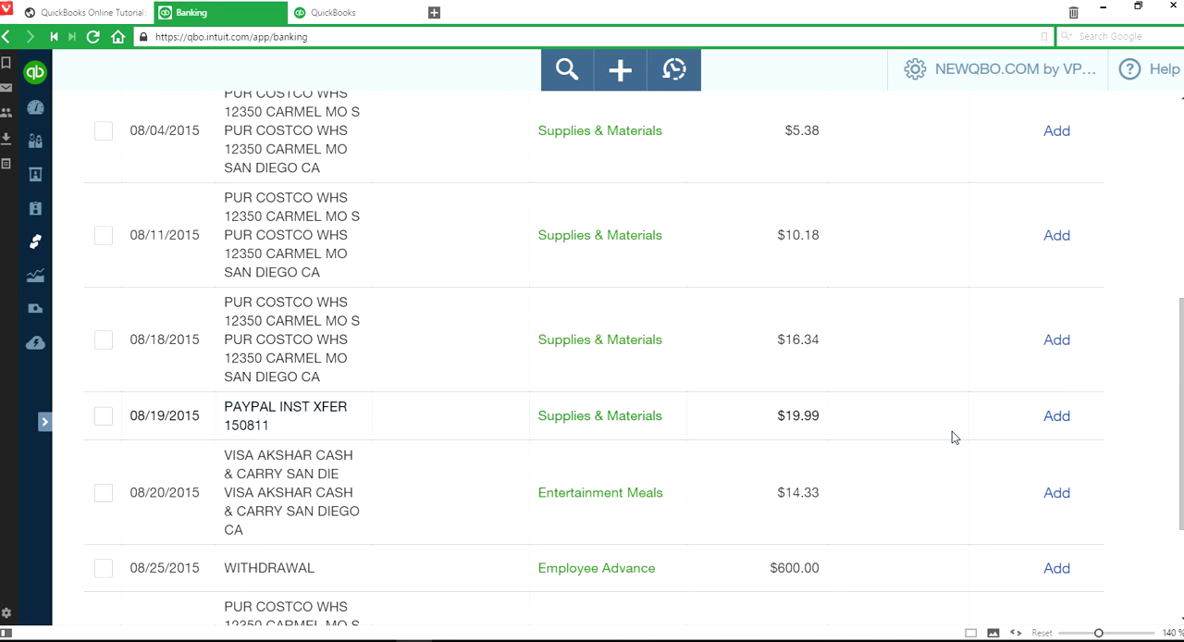
scroll(953, 435, "down", 3)
scroll(953, 435, "up", 6)
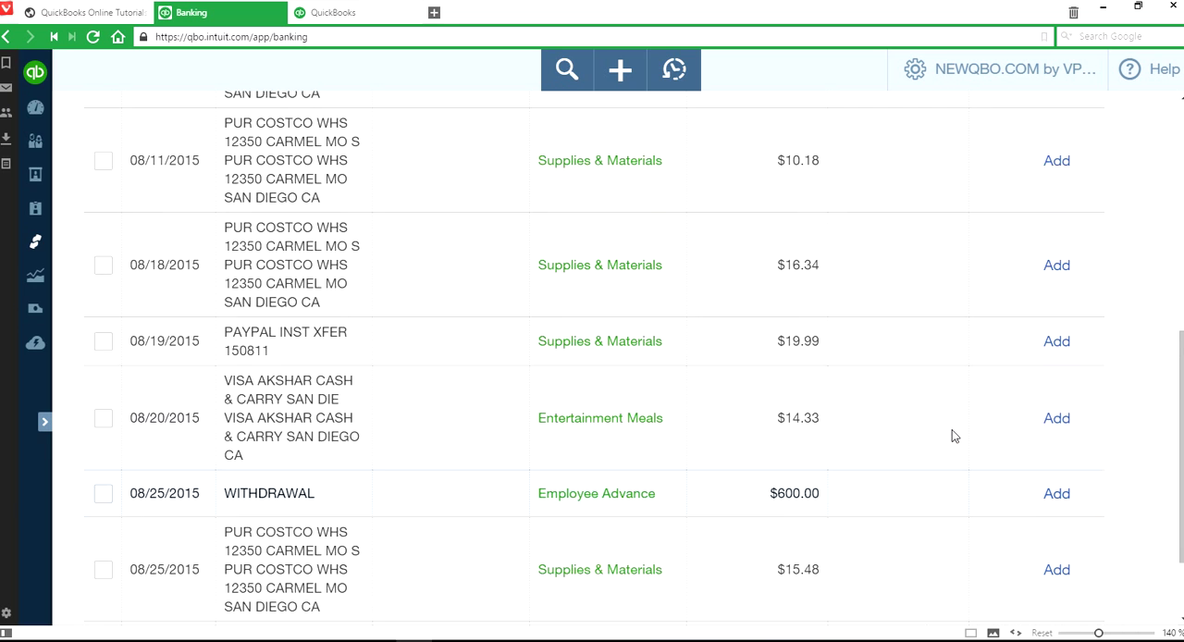
scroll(954, 436, "up", 2)
scroll(953, 436, "down", 1)
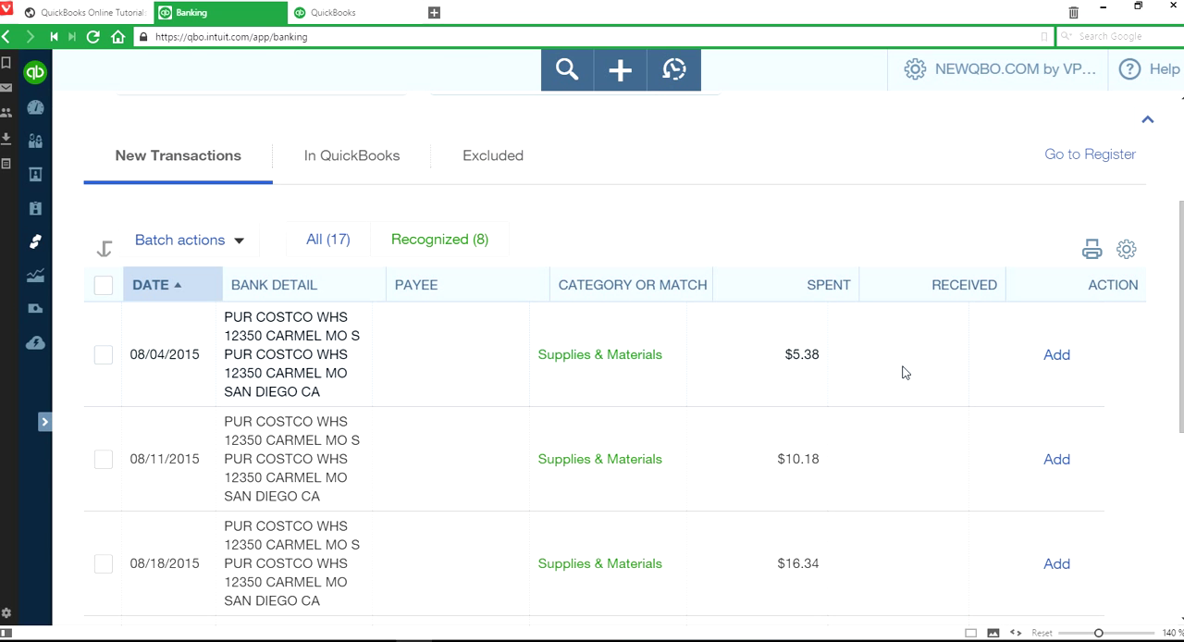
left_click(1054, 357)
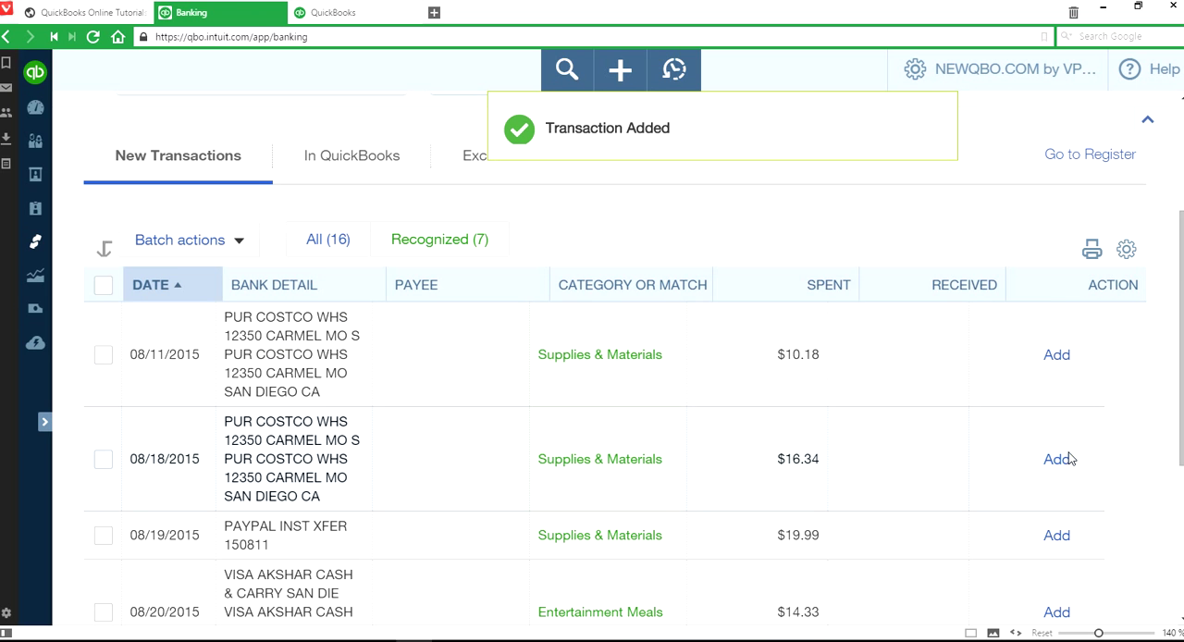
- Set the category of the 08/25/2015 withdrawal of $600.00 to Owner's Withdrawal
scroll(1091, 494, "down", 2)
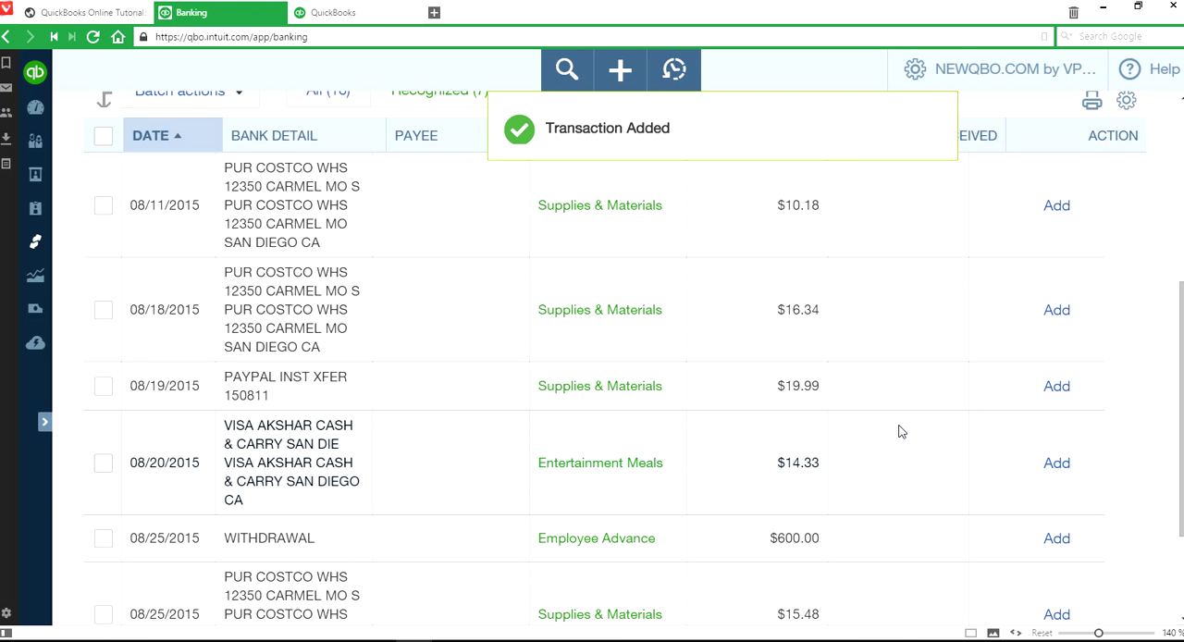
scroll(885, 523, "down", 2)
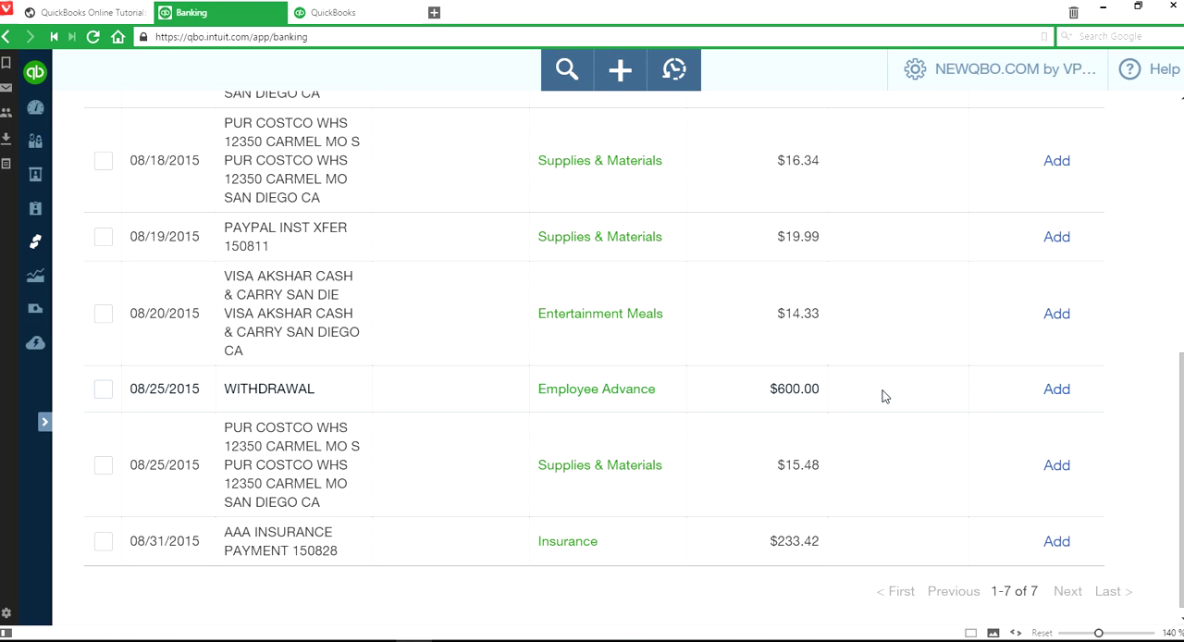
left_click(883, 396)
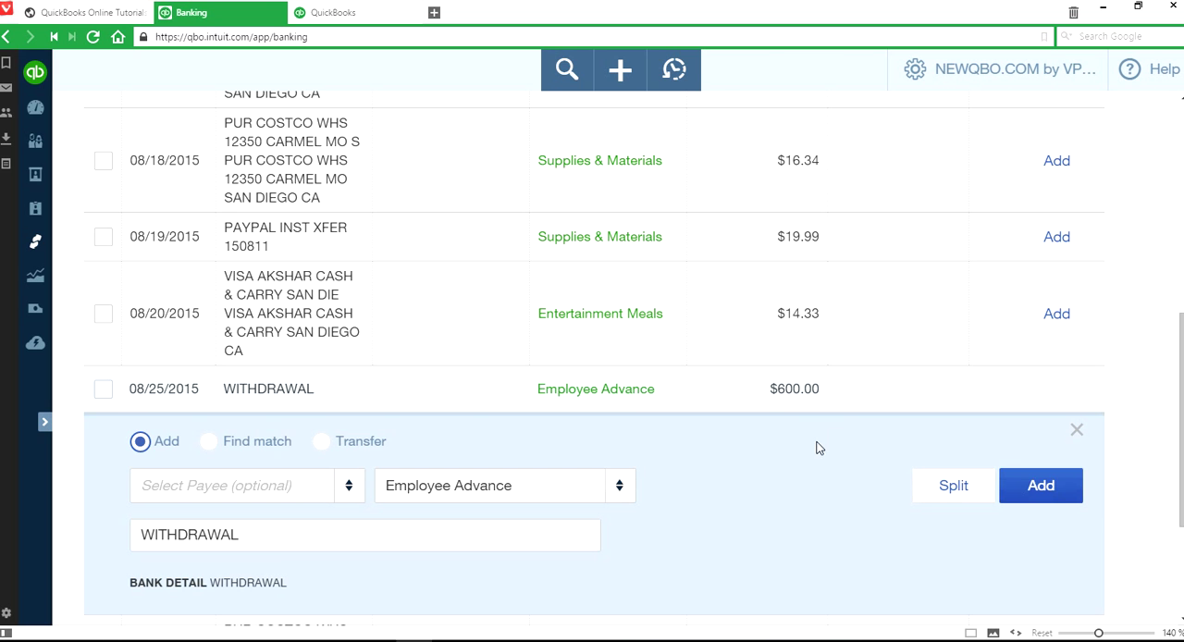
scroll(810, 460, "down", 1)
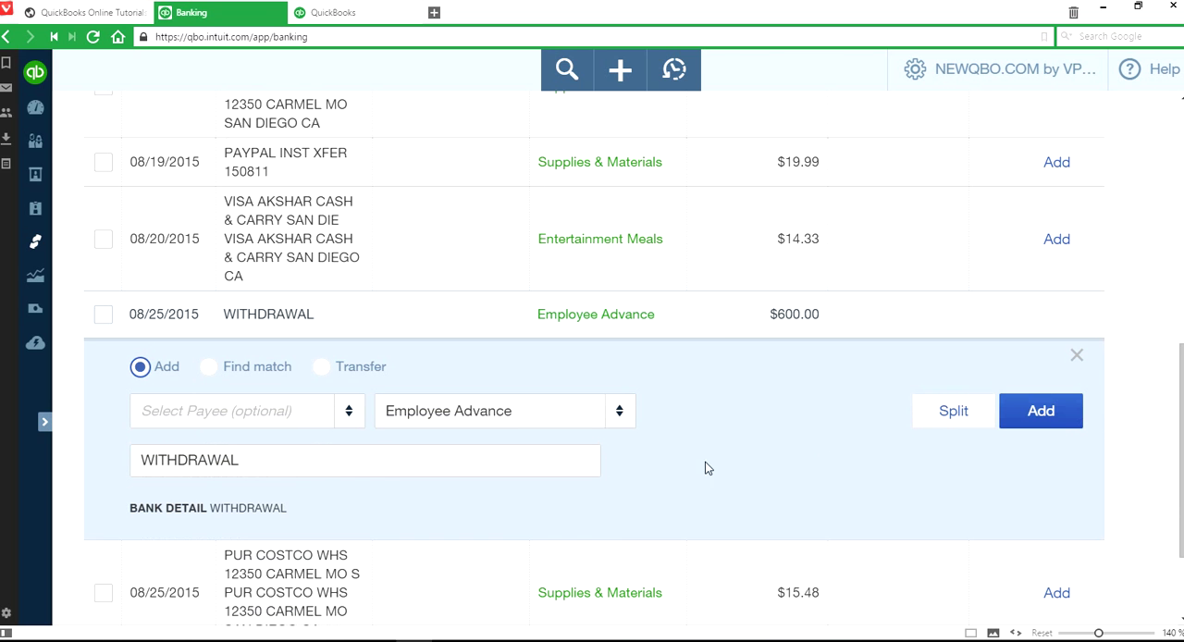
left_click(620, 412)
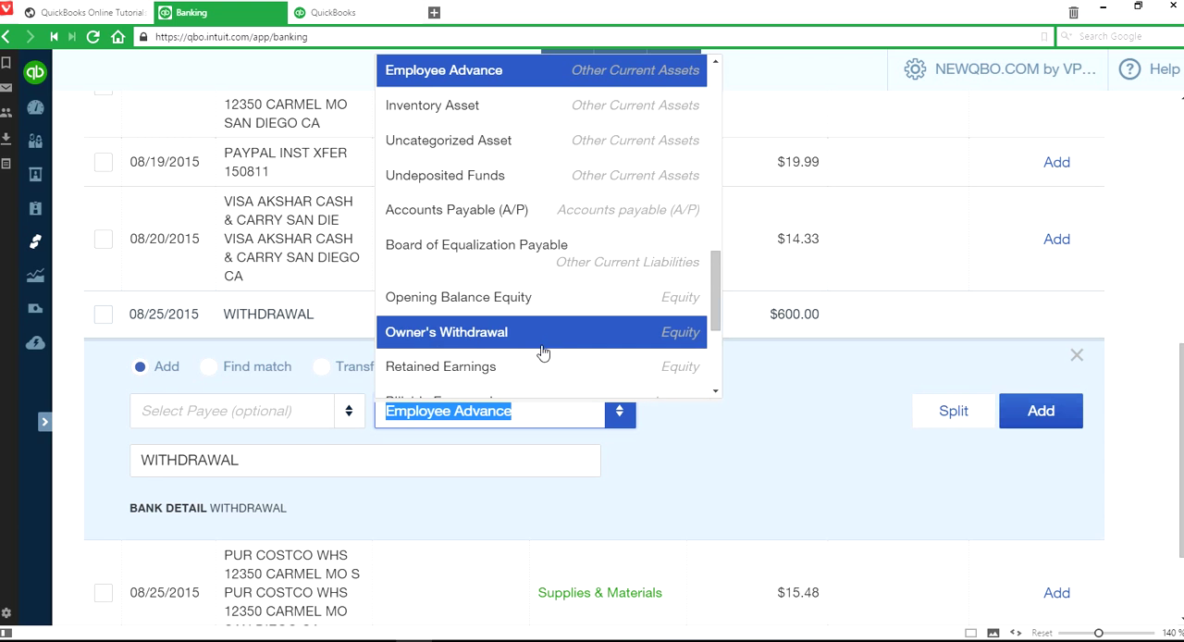
left_click(633, 337)
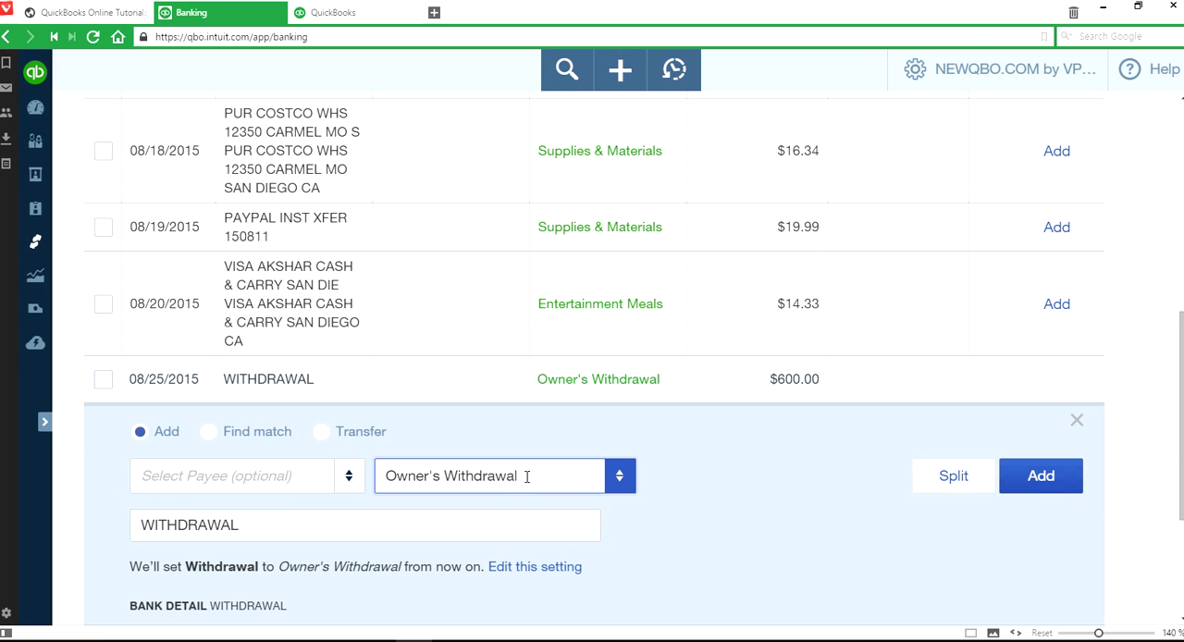
left_click(622, 488)
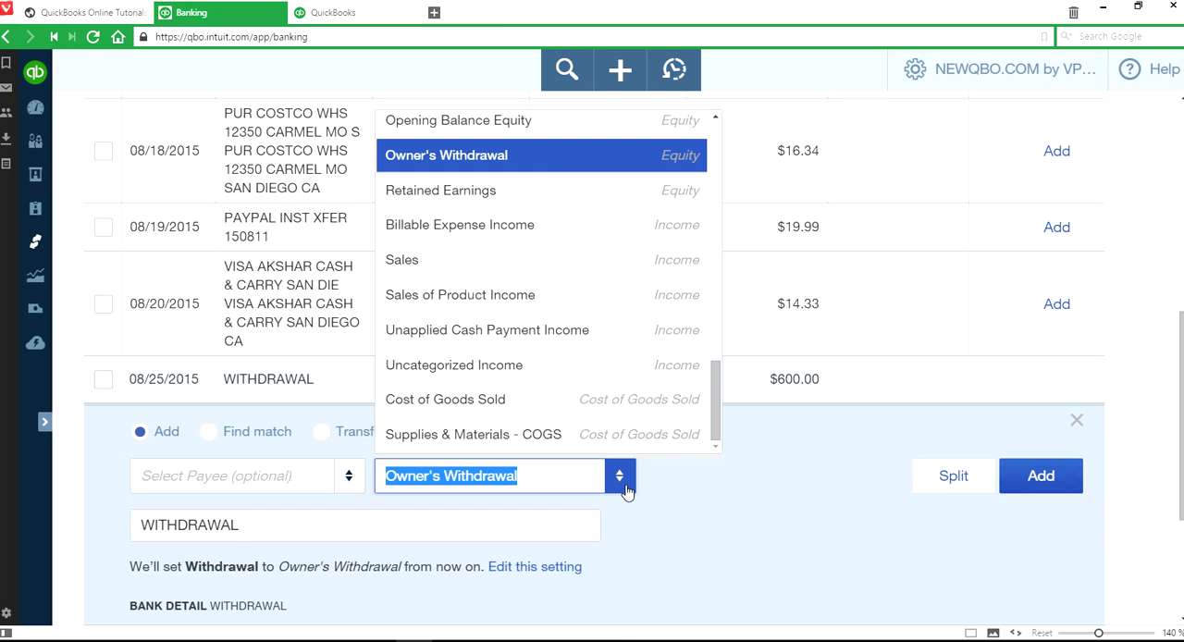
left_click(545, 165)
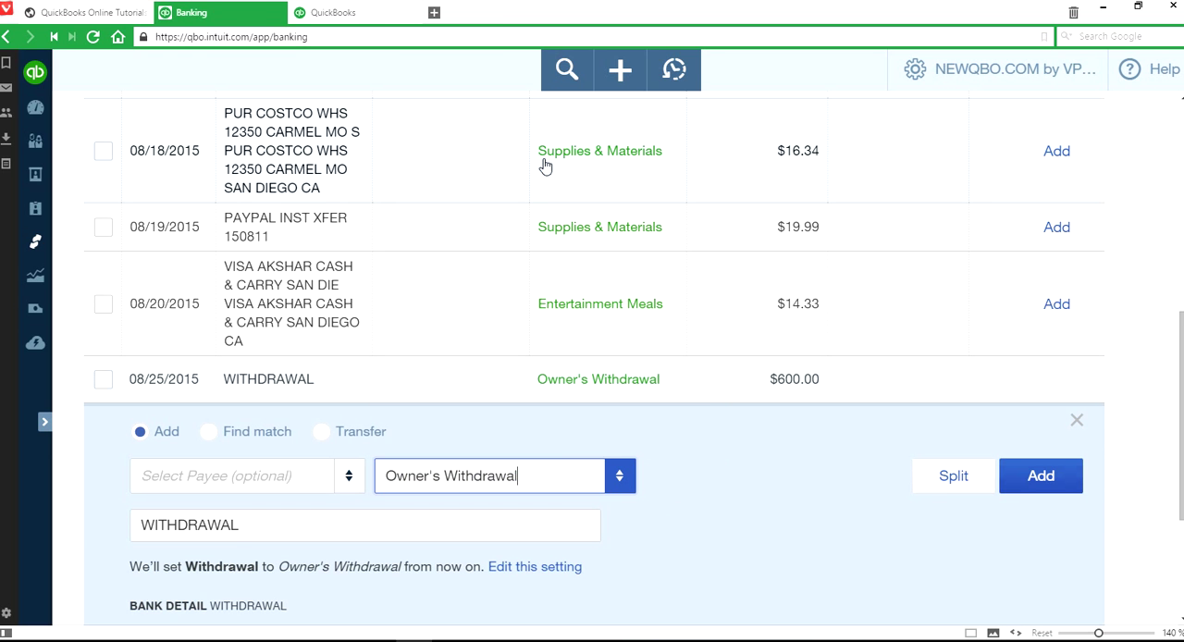
- Open the Chart of Accounts in the other QuickBooks browser tab and view the Owner's Withdrawal account's details
left_click(338, 21)
left_click(1008, 69)
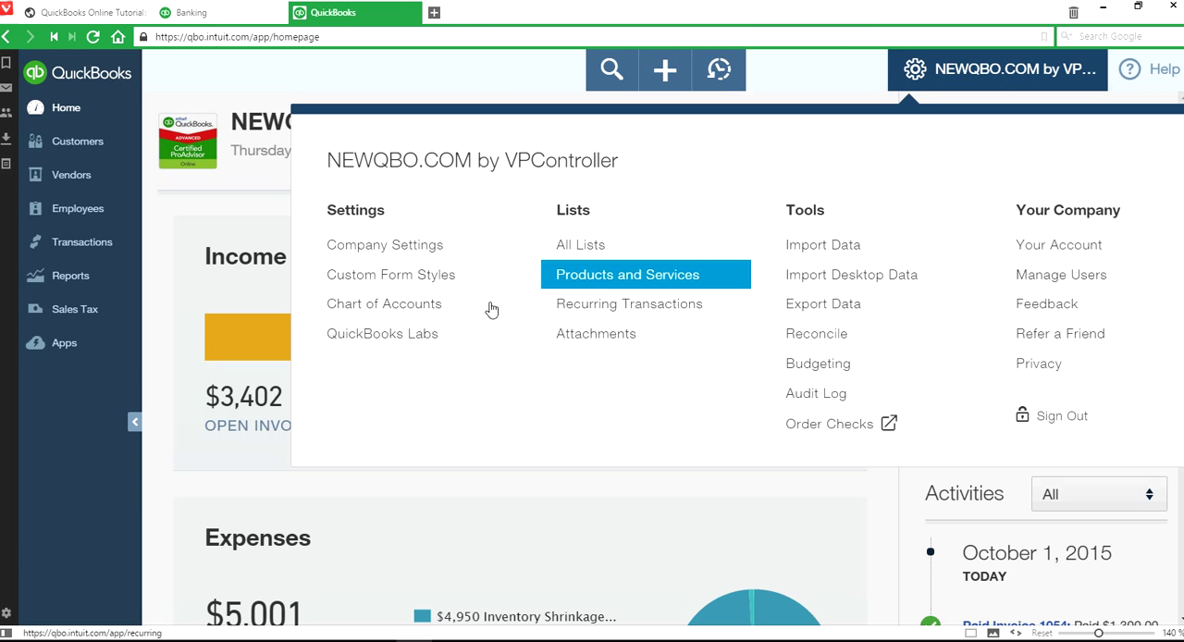
left_click(422, 305)
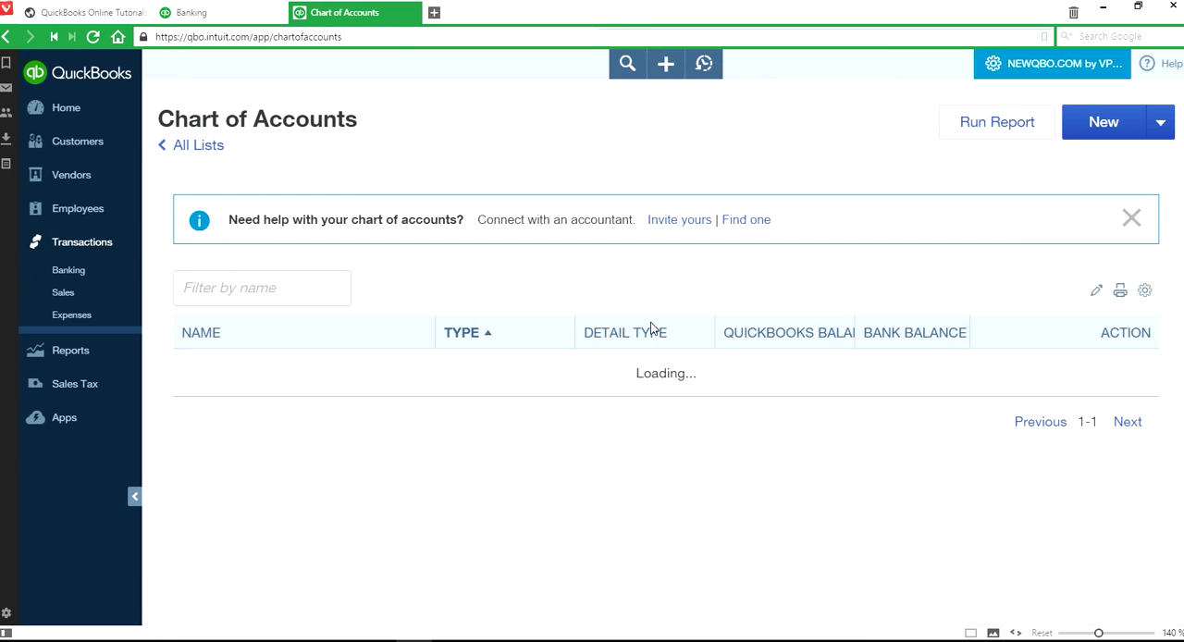
scroll(860, 381, "down", 5)
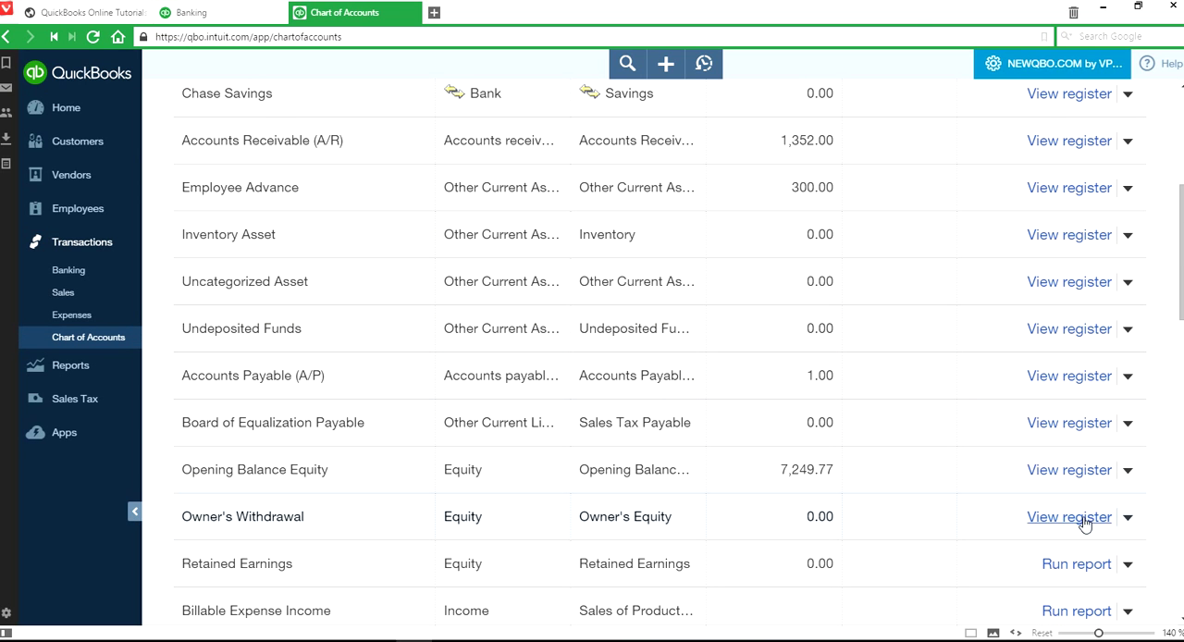
left_click(1127, 518)
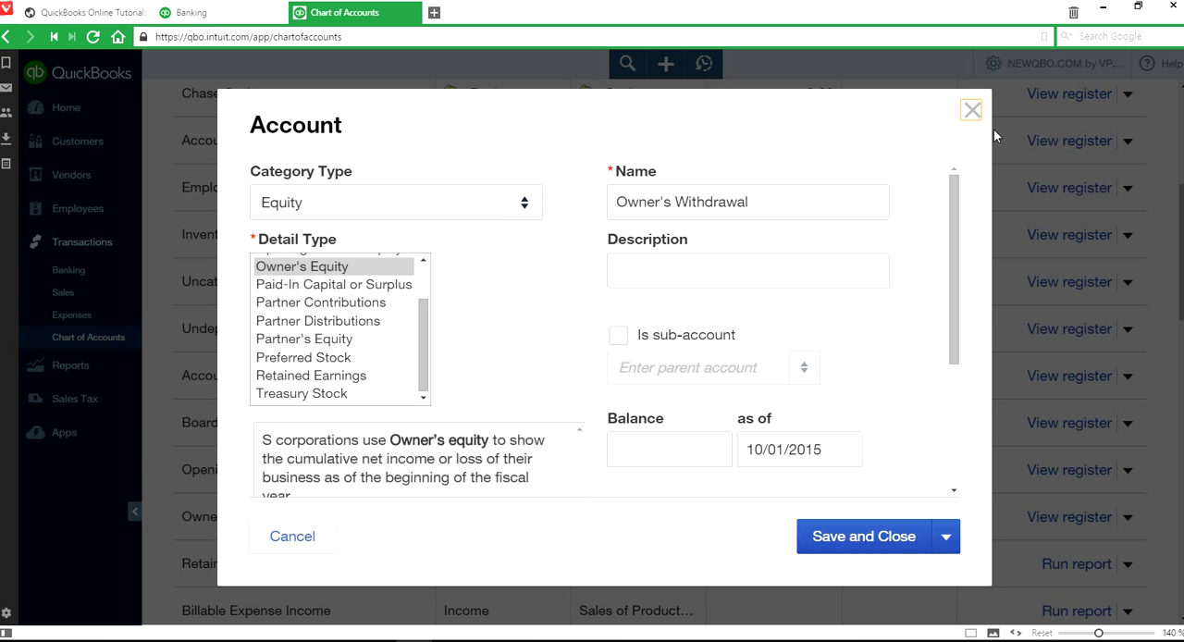
- Close the account details, return to the Banking page and add the 08/25/2015 withdrawal of $600.00 as Owner's Withdrawal
left_click(971, 110)
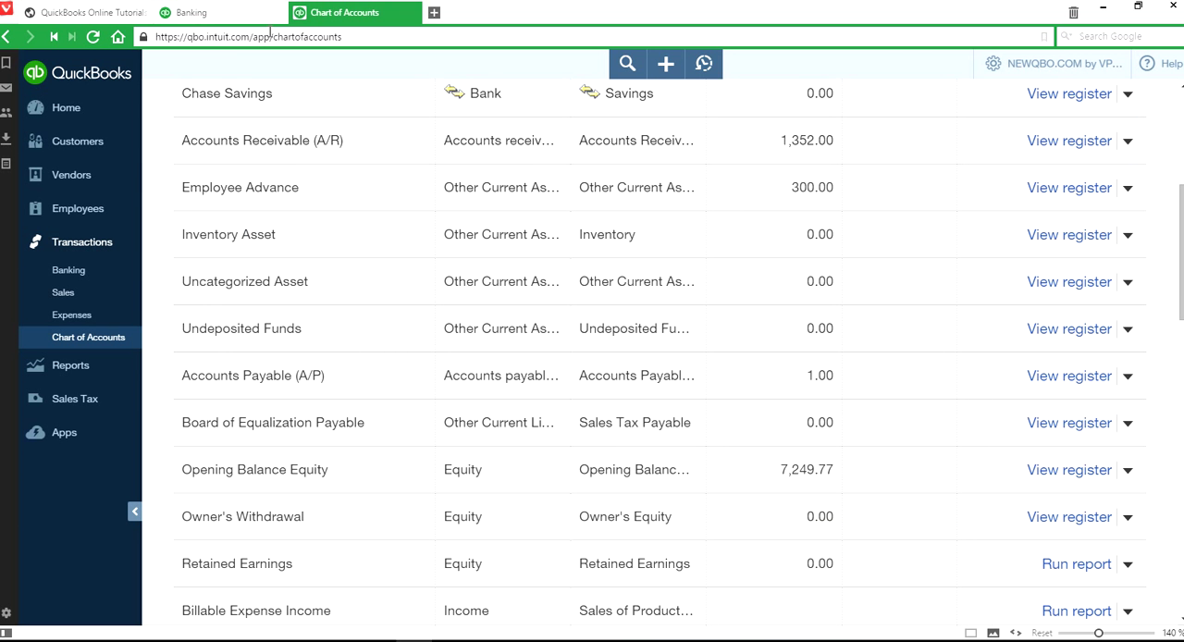
left_click(229, 16)
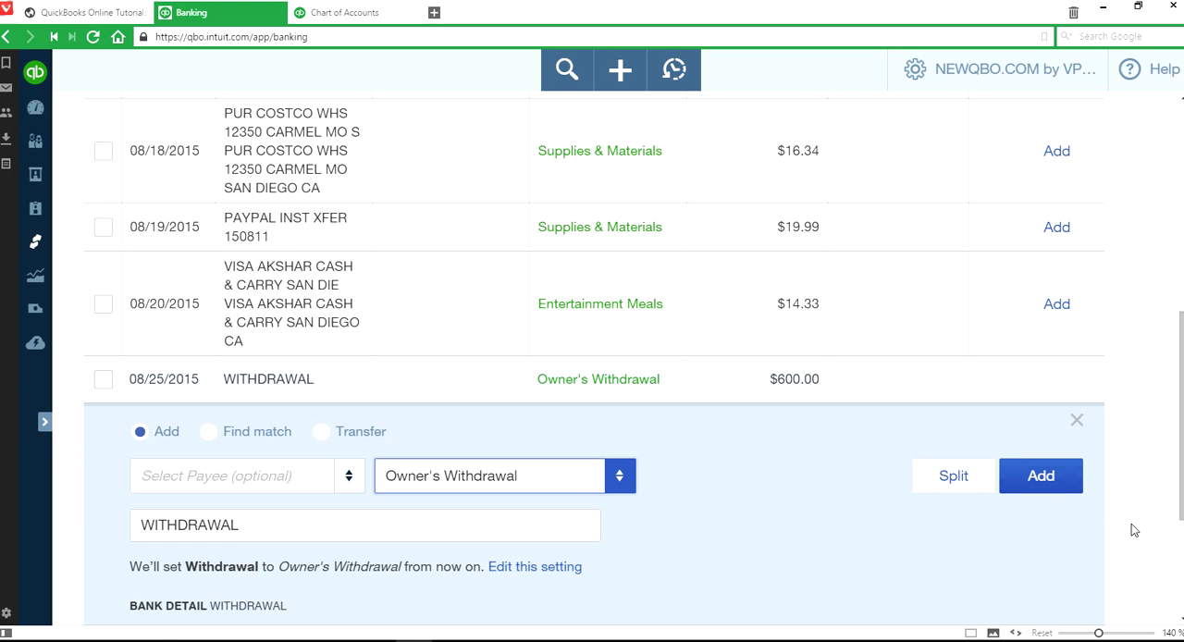
left_click(1062, 493)
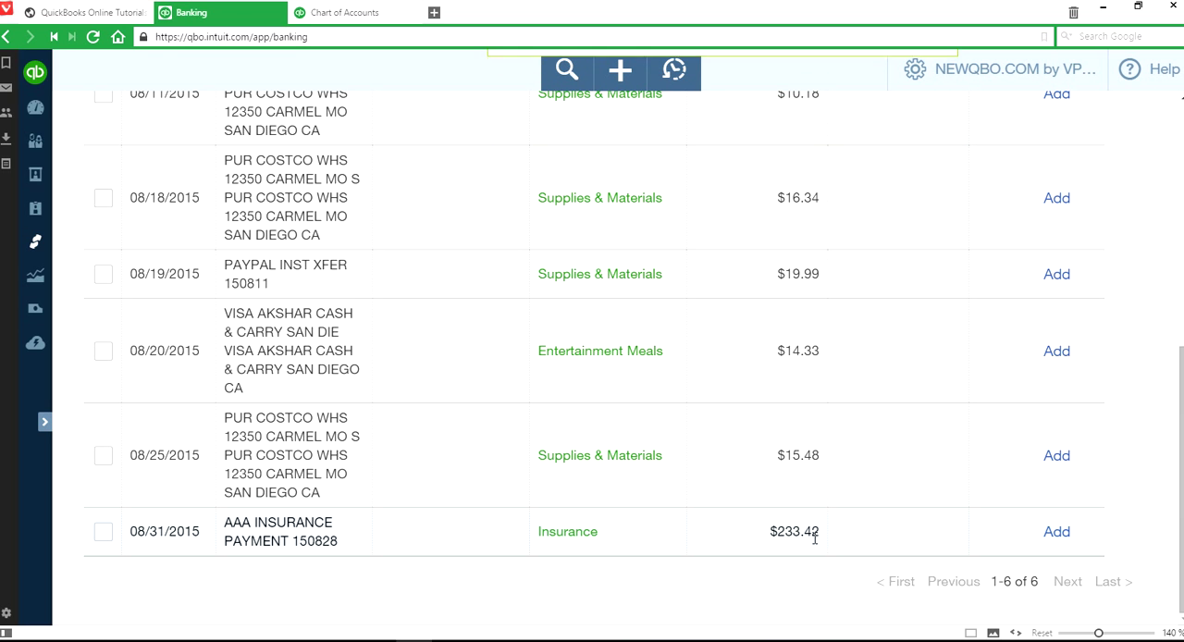
- Start splitting the 08/31/2015 AAA insurance payment of $233.42 and allocate 161.00 to the Insurance category
left_click(919, 540)
scroll(1154, 545, "down", 3)
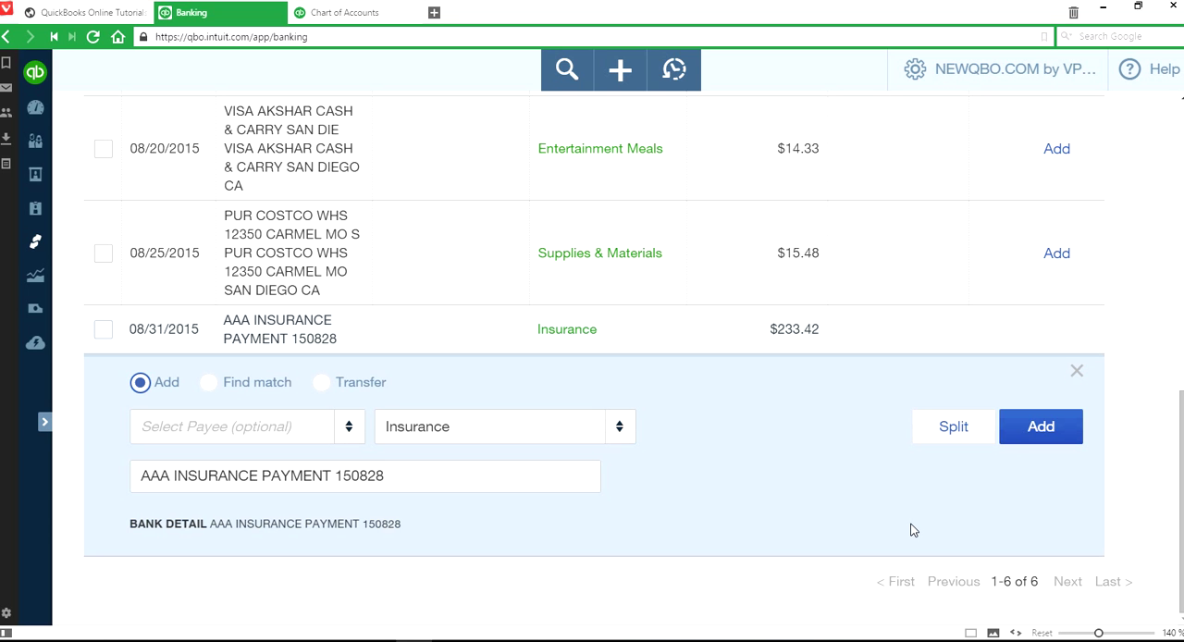
left_click(961, 441)
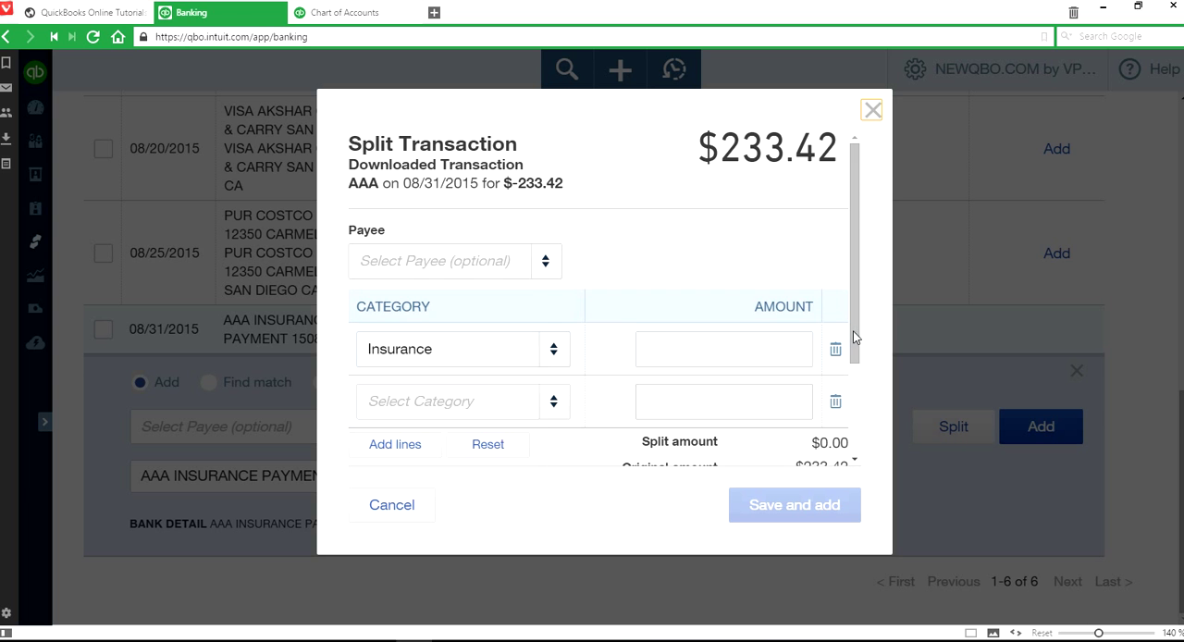
left_click_drag(855, 335, 854, 386)
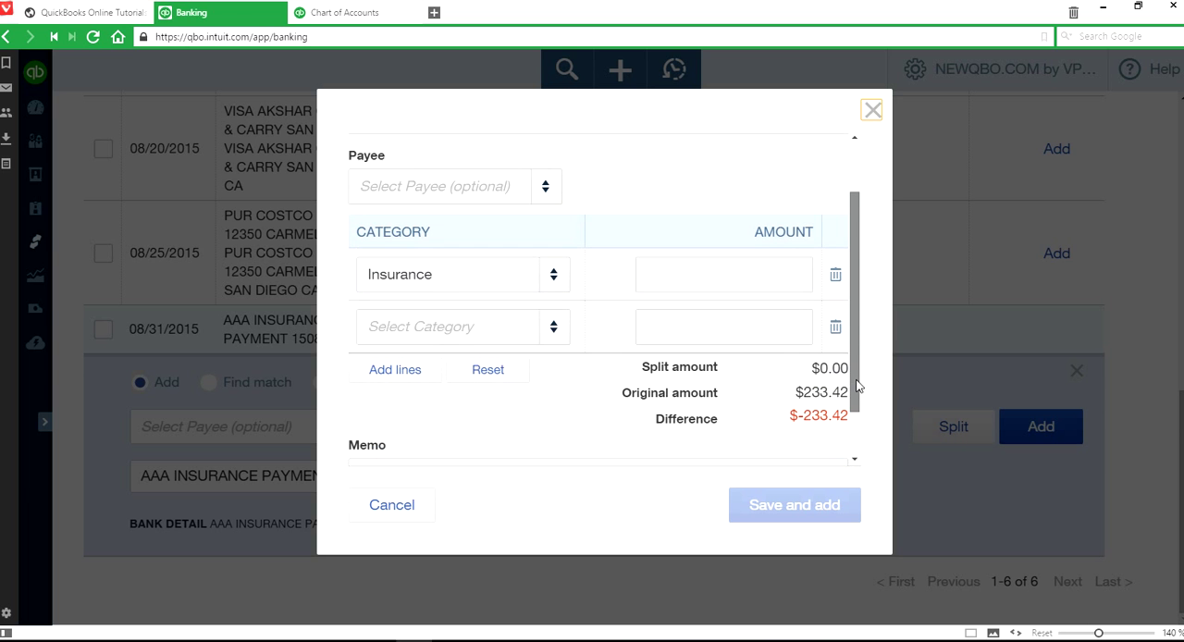
left_click(749, 277)
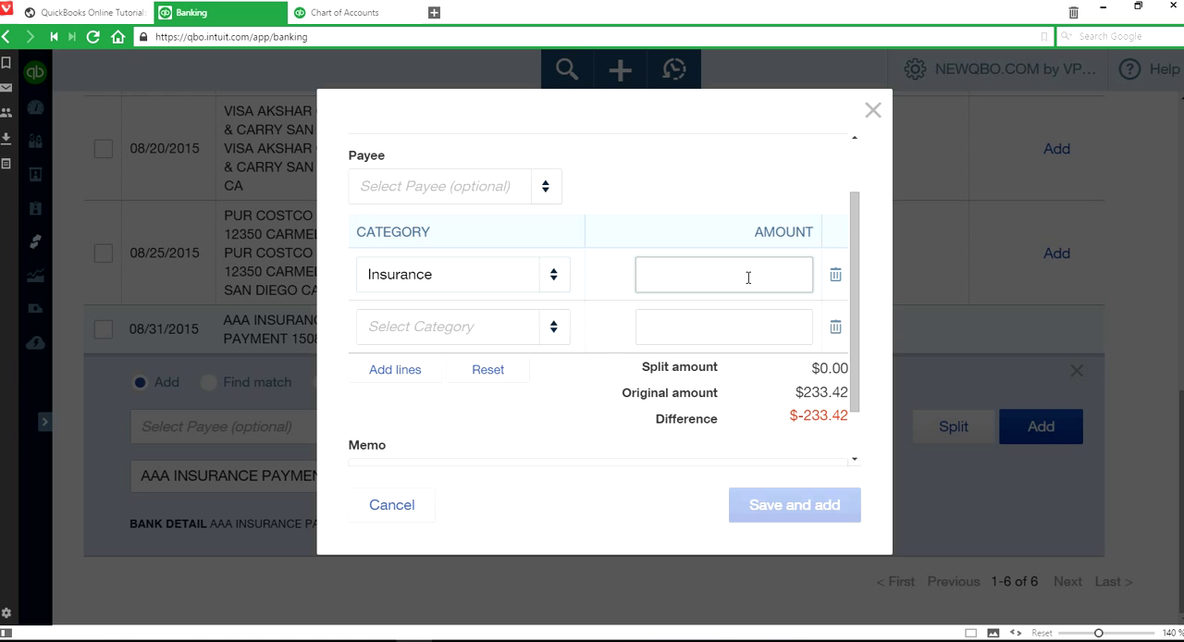
type("161.00")
- Allocate 72.42 of the AAA insurance payment to Owner's Withdrawal on the second split line, then save and add the transaction
left_click(426, 324)
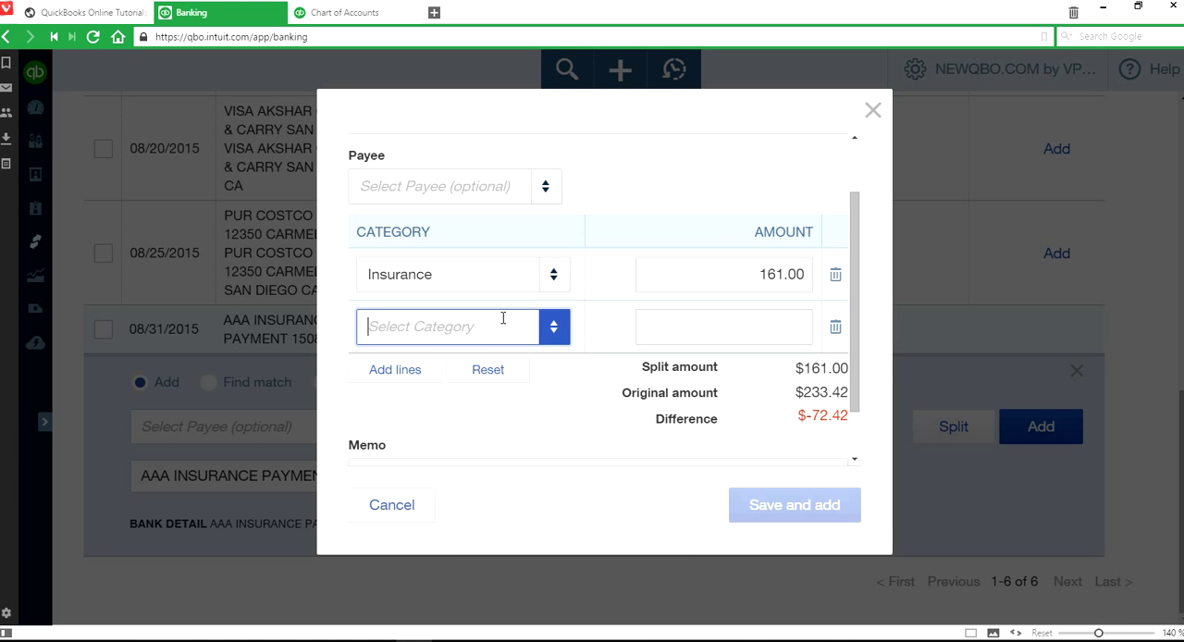
left_click(558, 327)
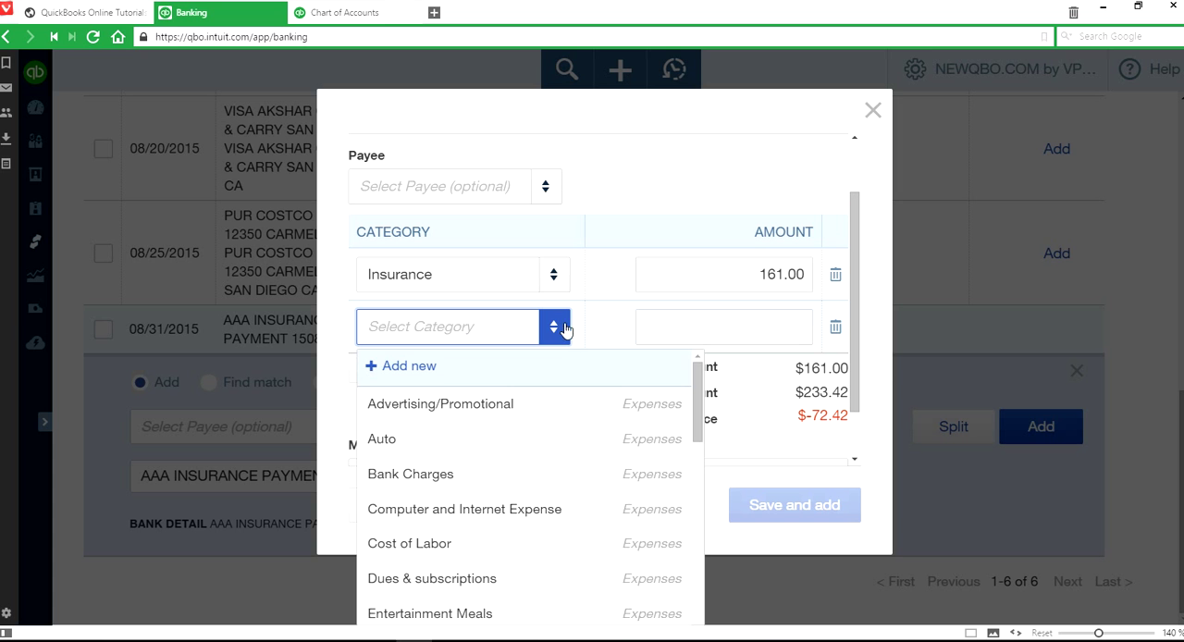
left_click_drag(699, 433, 700, 639)
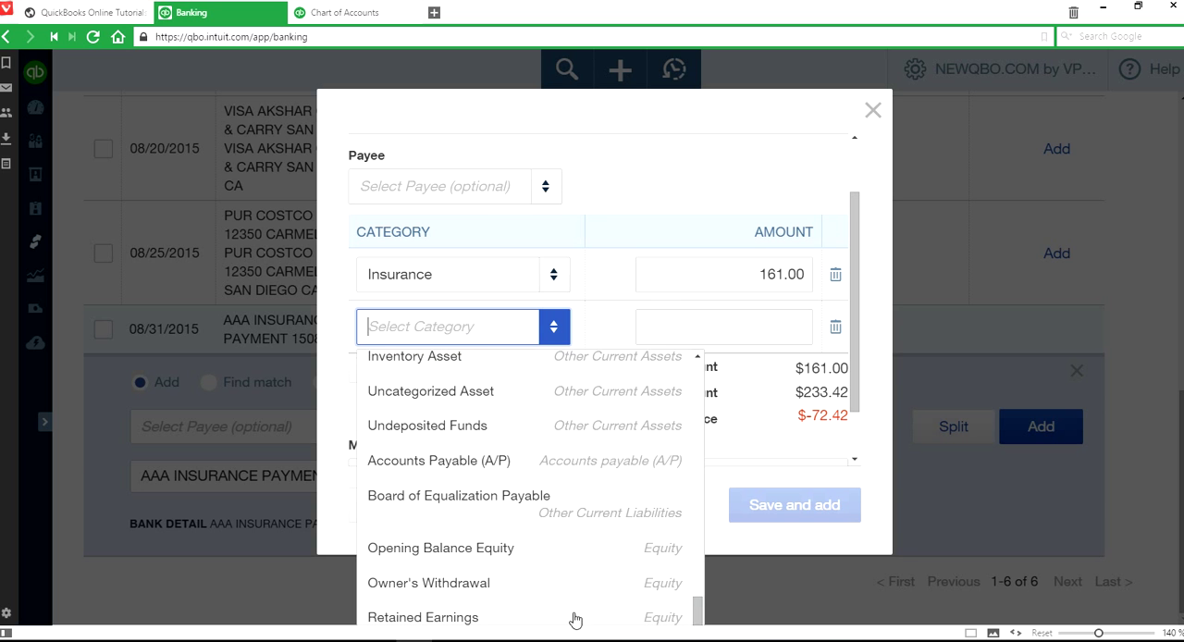
left_click(555, 592)
left_click(734, 319)
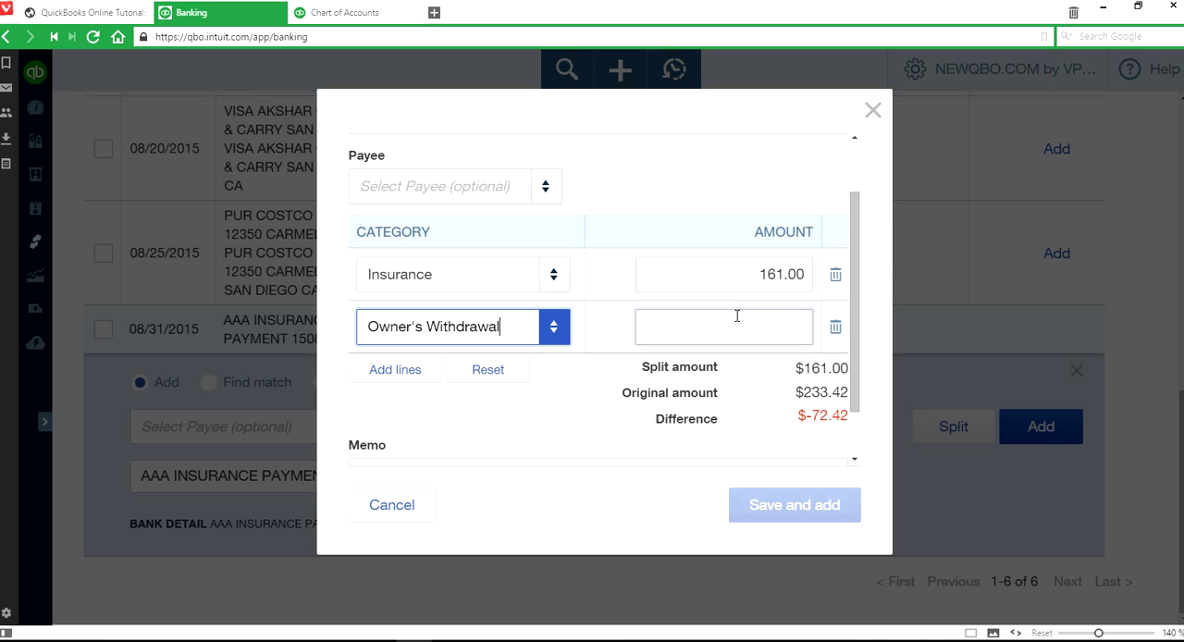
type("72.42")
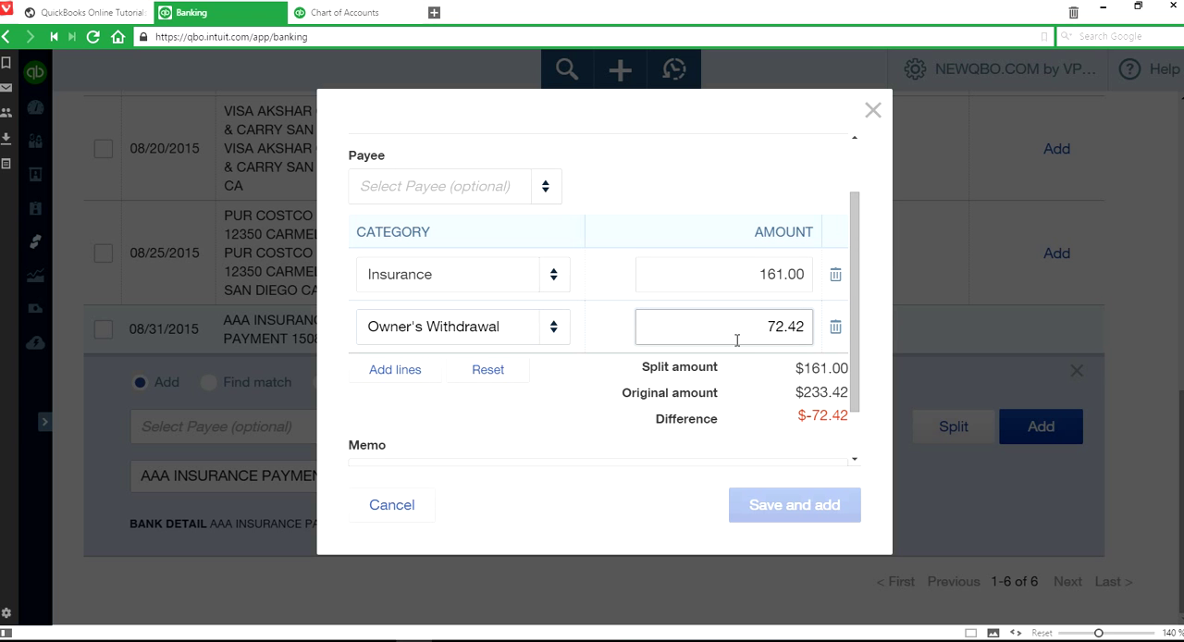
left_click(610, 420)
left_click(756, 275)
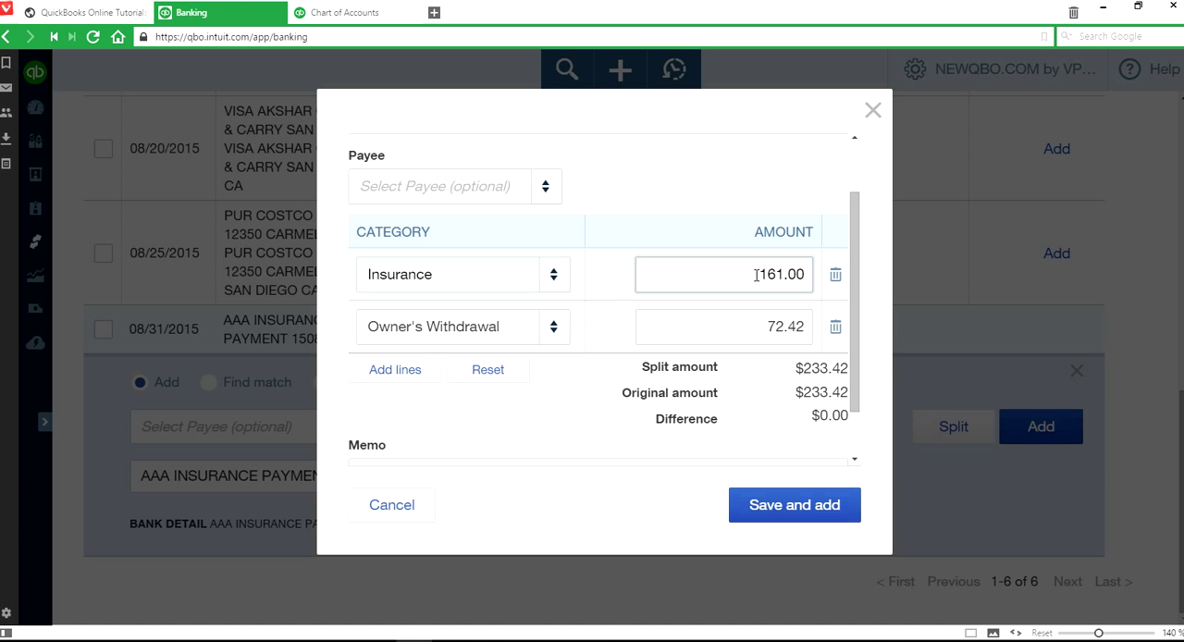
left_click(759, 328)
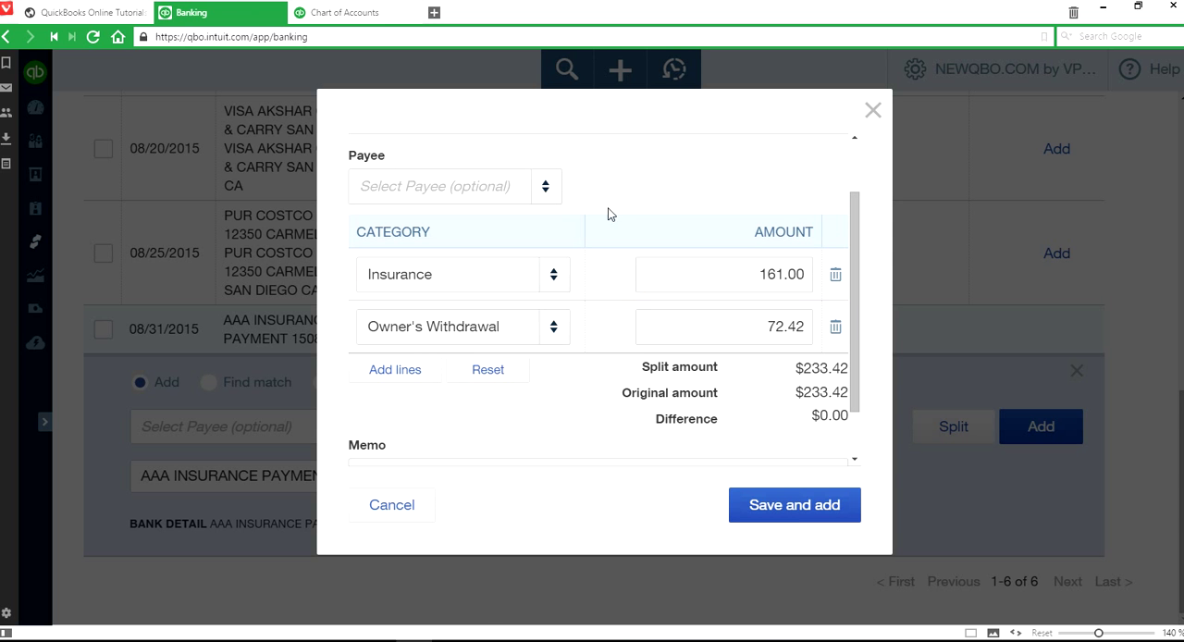
left_click(776, 505)
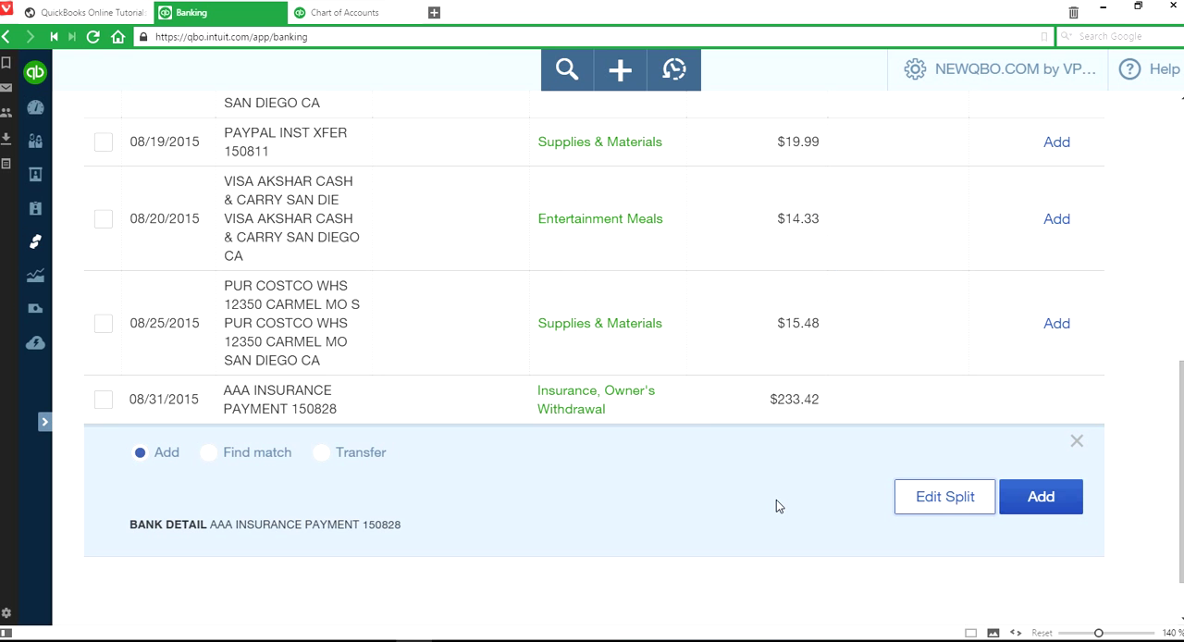
- Select all remaining recognized transactions and accept them as a batch
scroll(914, 441, "up", 3)
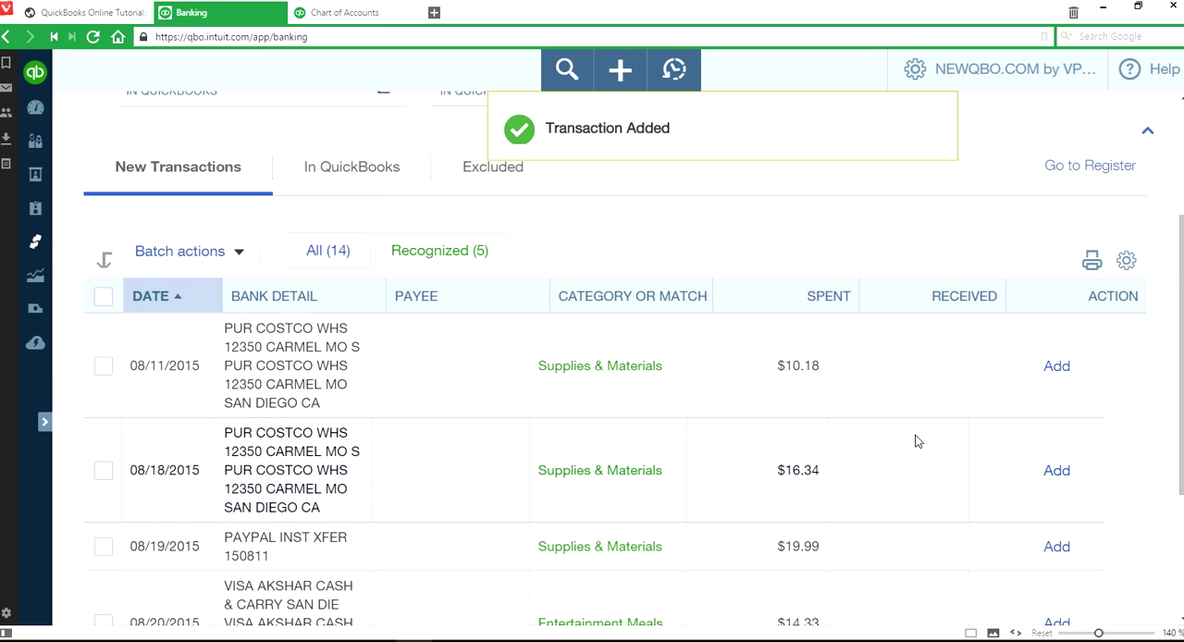
left_click(103, 296)
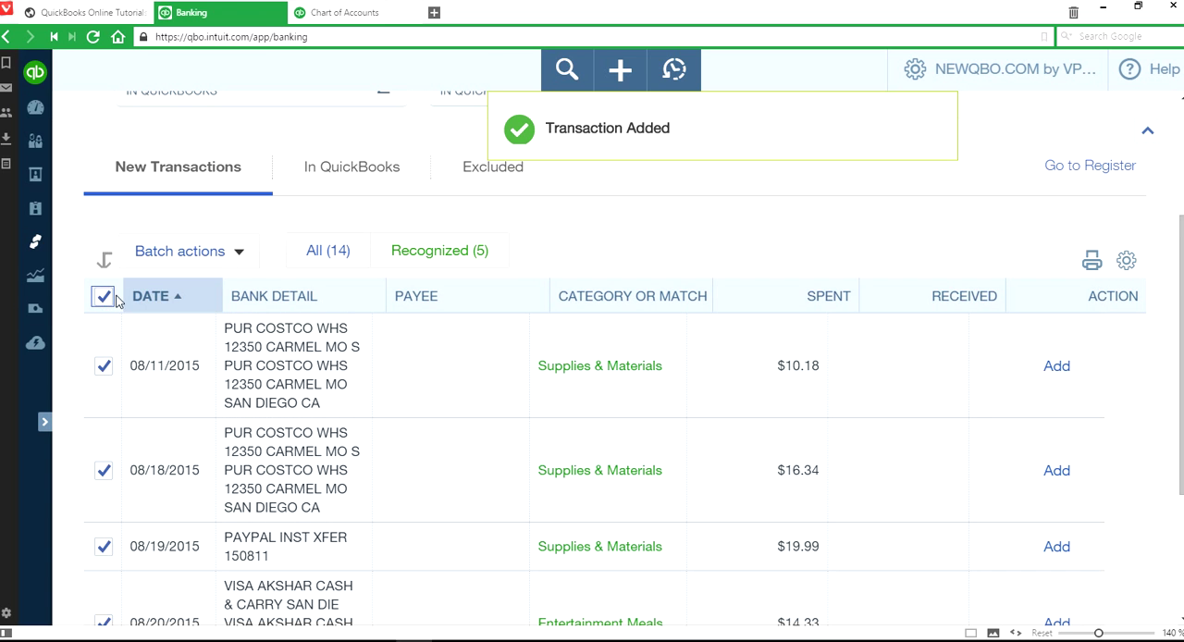
left_click(240, 253)
left_click(206, 293)
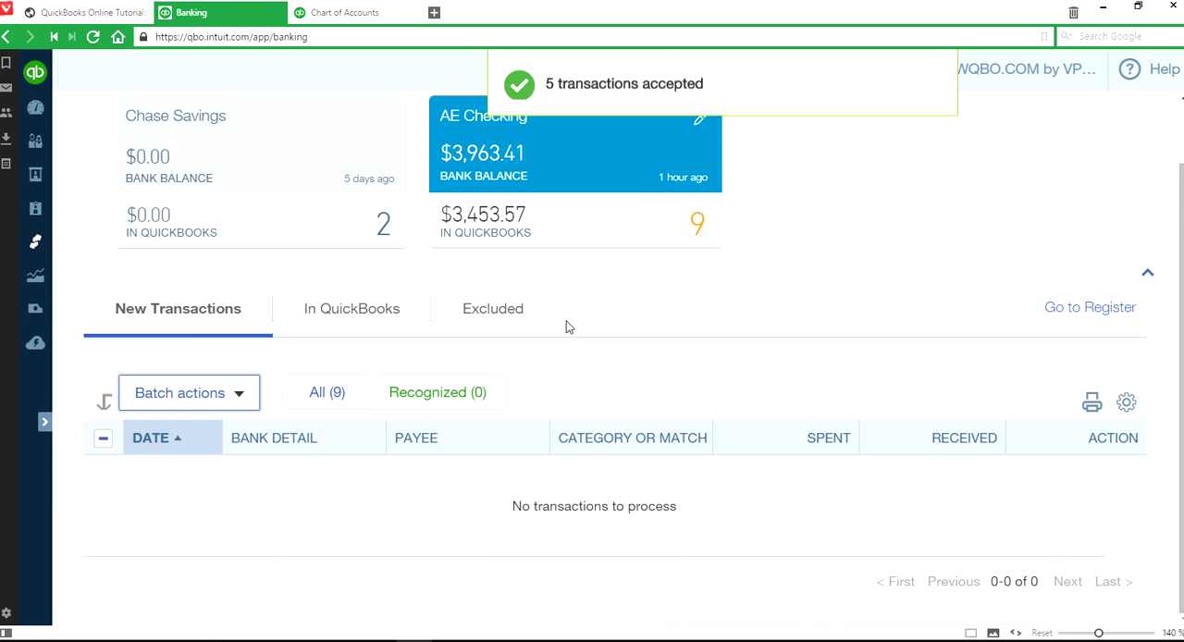
- Undo the added 08/04/2015 withdrawal of $300.00 from the list of transactions already in QuickBooks
left_click(181, 306)
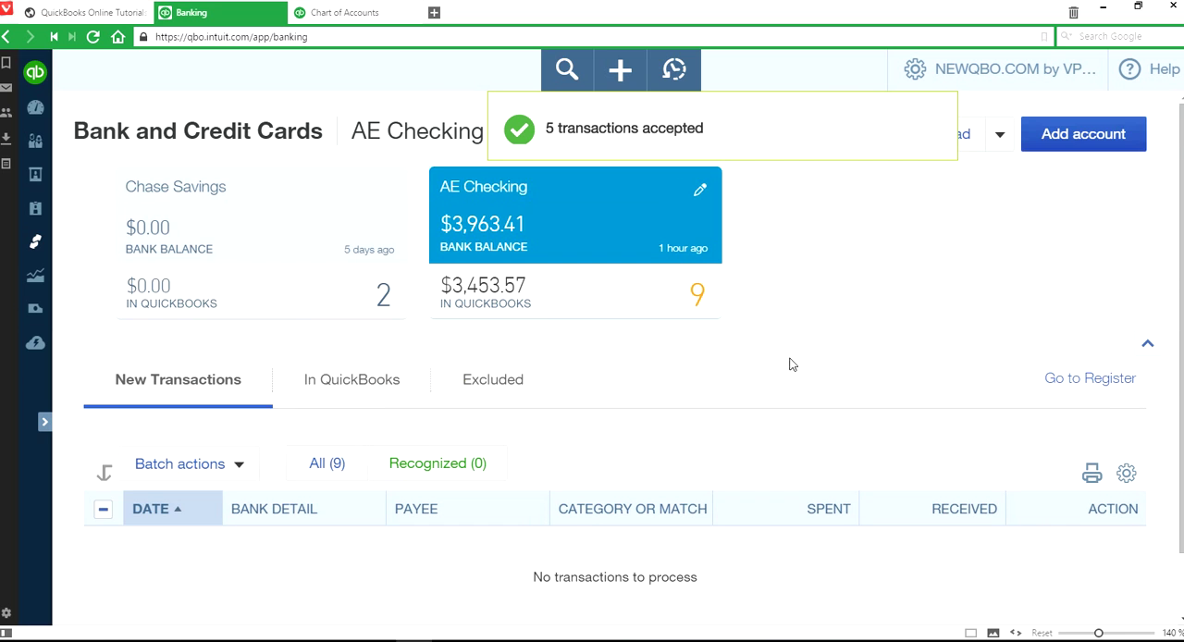
scroll(830, 368, "down", 2)
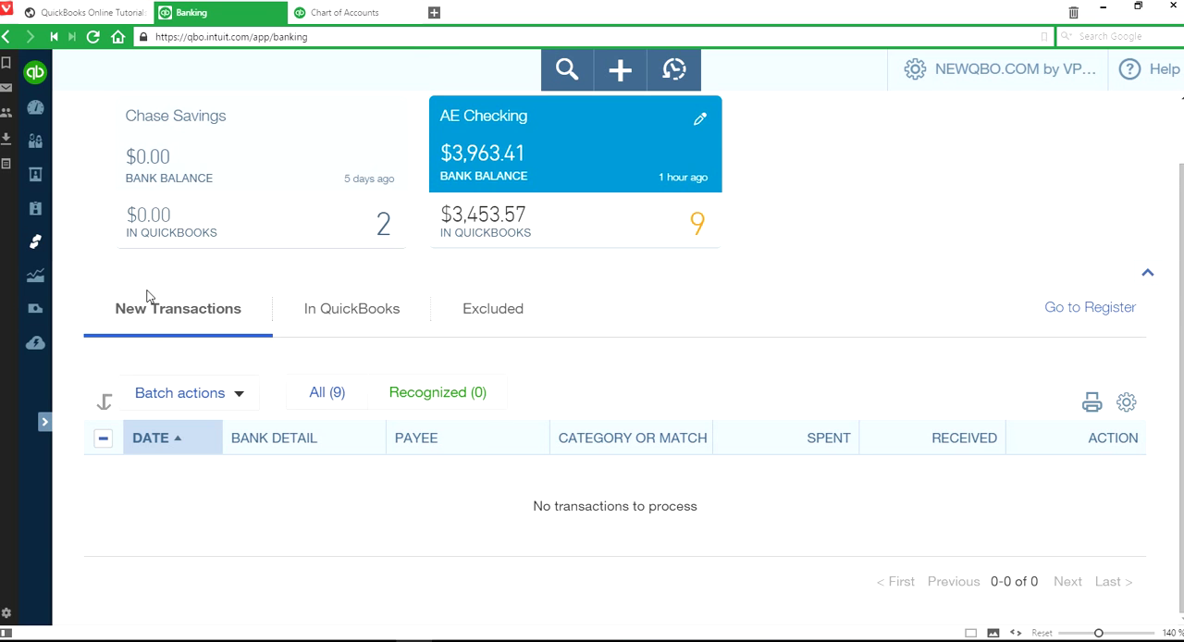
left_click(149, 316)
scroll(771, 397, "down", 1)
left_click(361, 309)
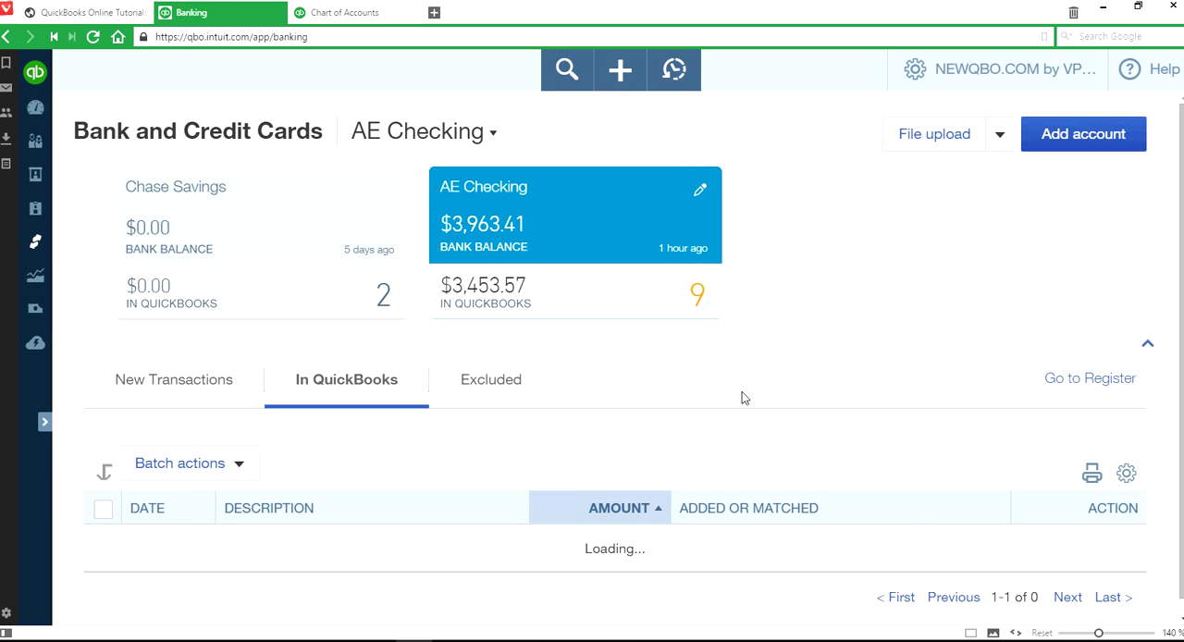
scroll(845, 414, "down", 2)
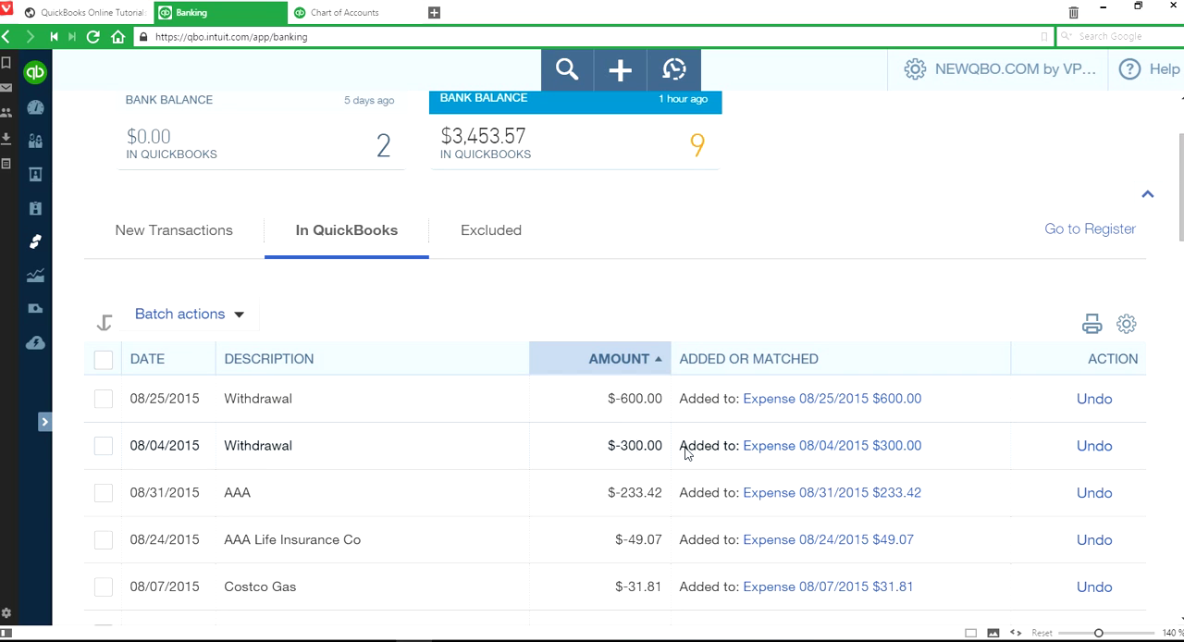
left_click(1092, 447)
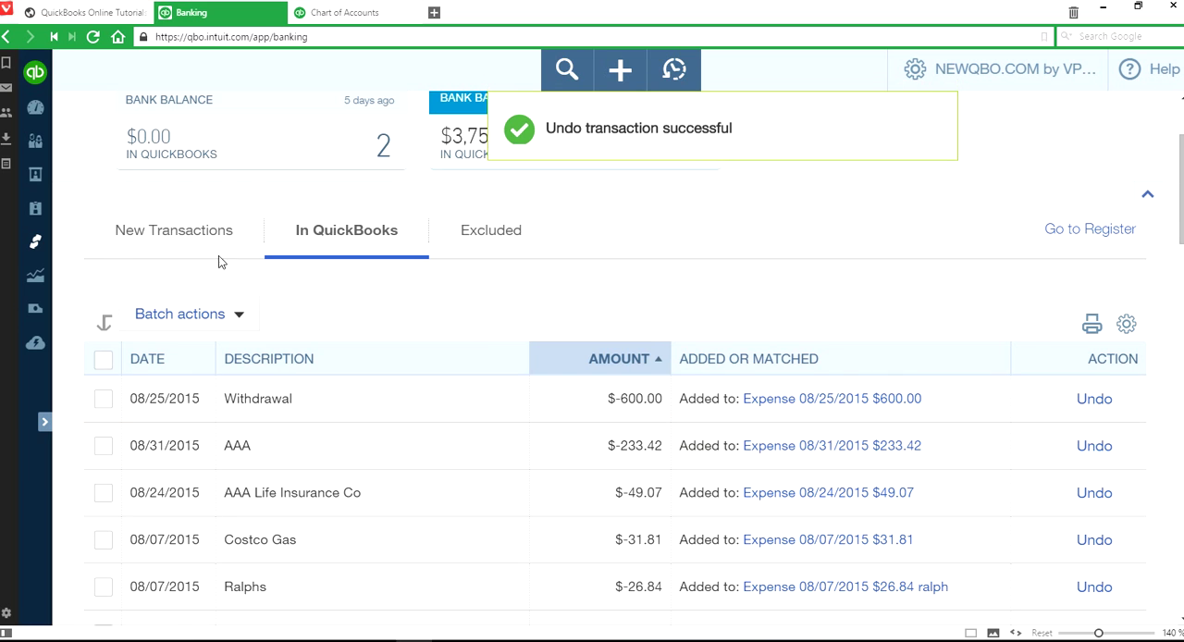
- Start splitting the 08/04/2015 withdrawal of $300.00 among the new transactions, with a second line of 150.00 for Supplies & Materials
left_click(154, 232)
scroll(803, 343, "down", 1)
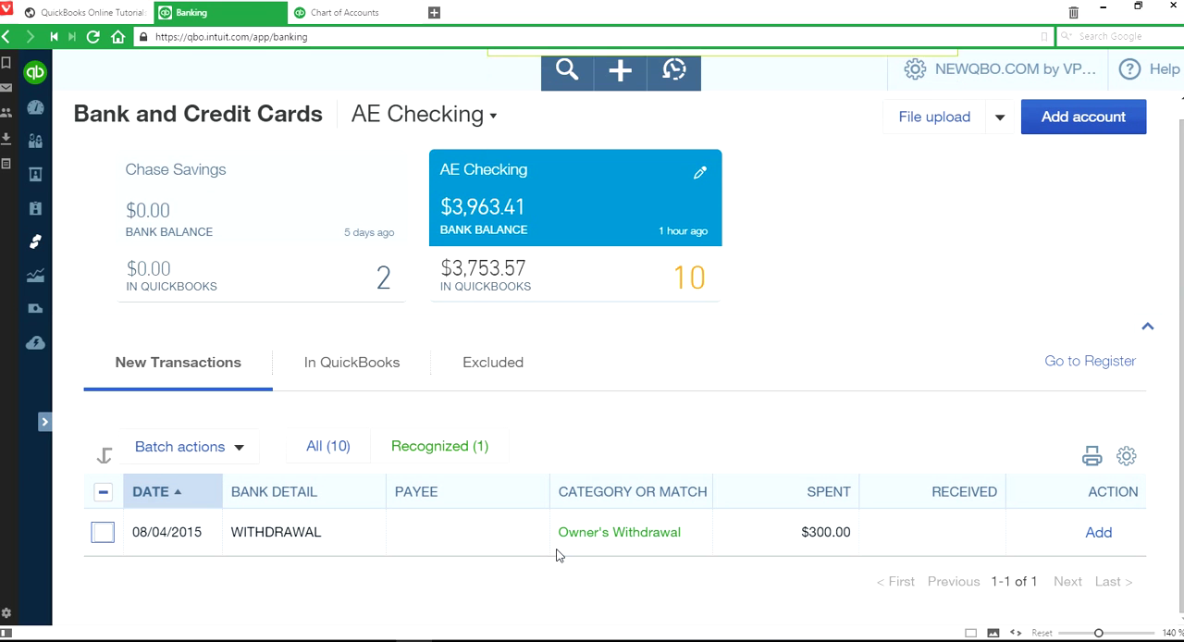
left_click(916, 541)
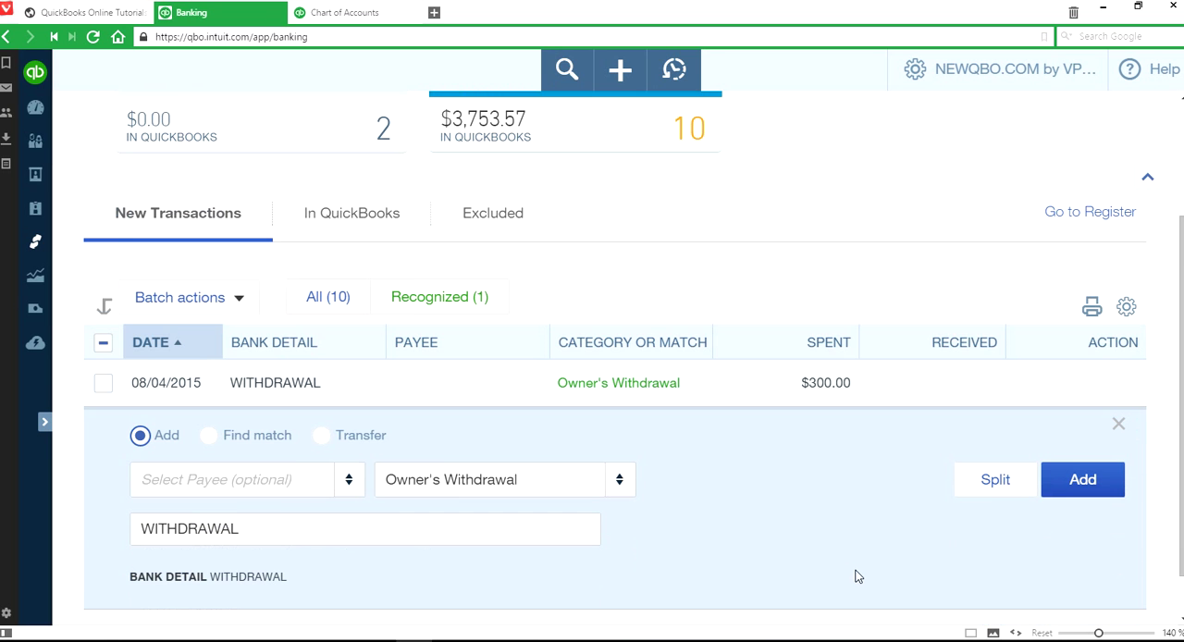
left_click(991, 488)
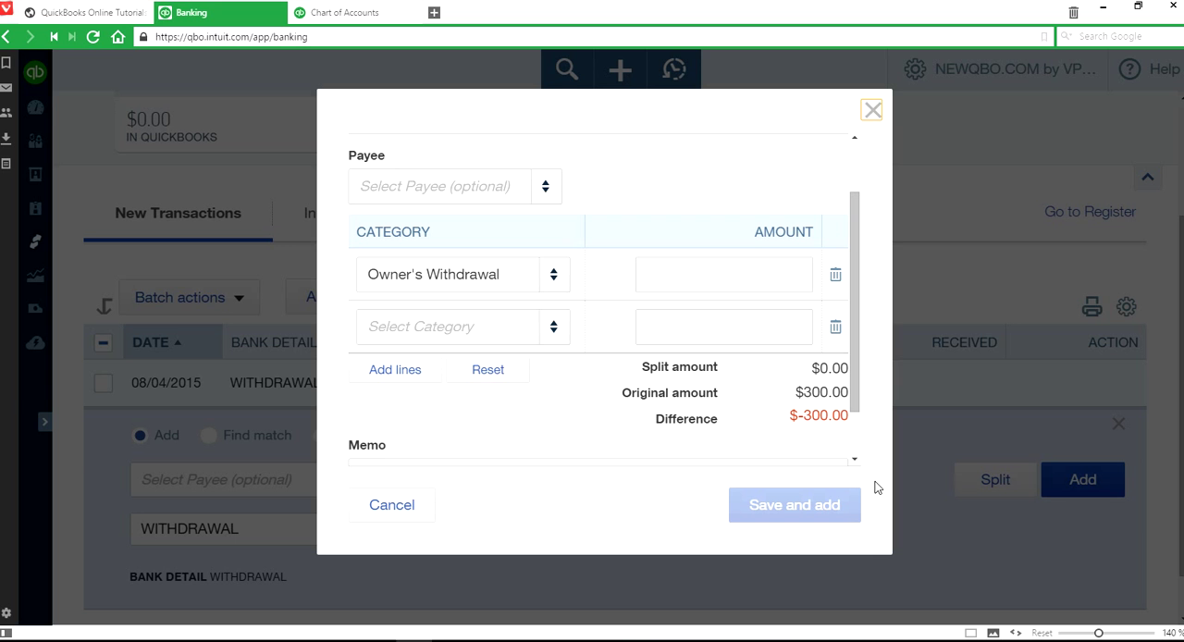
left_click(548, 330)
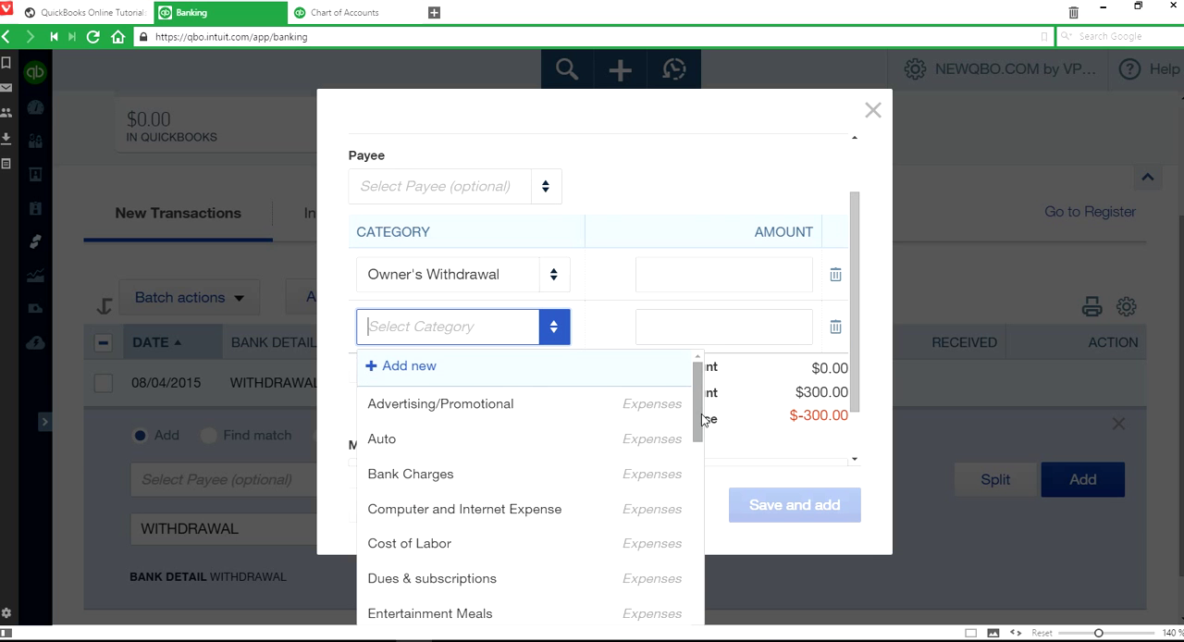
left_click_drag(700, 416, 695, 486)
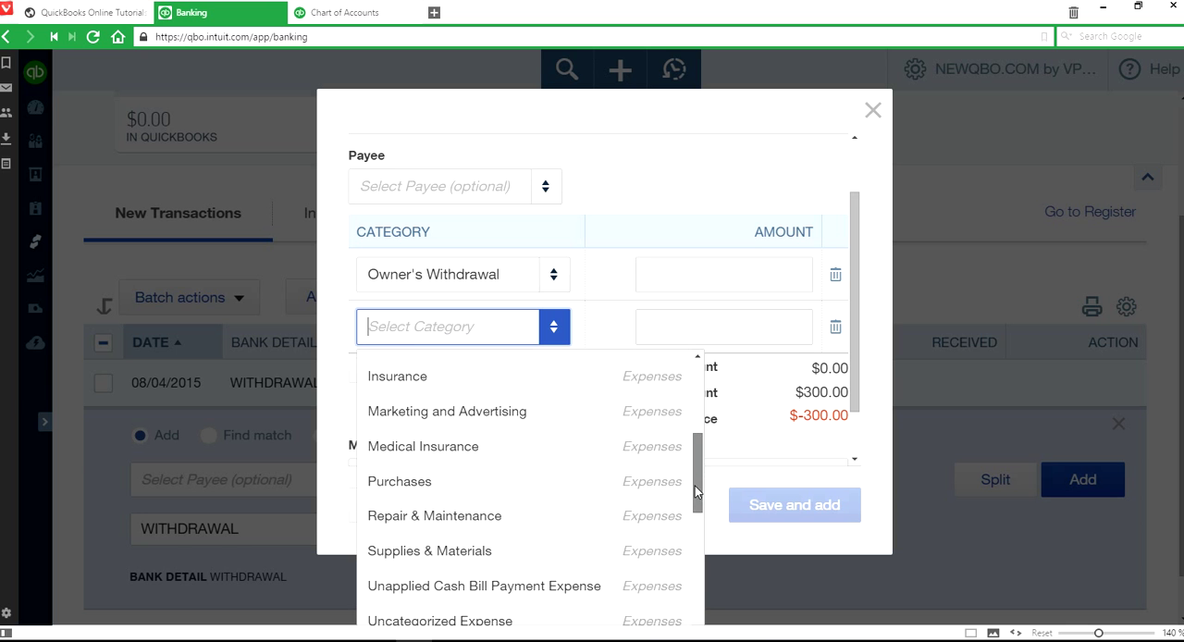
left_click(571, 547)
left_click(734, 327)
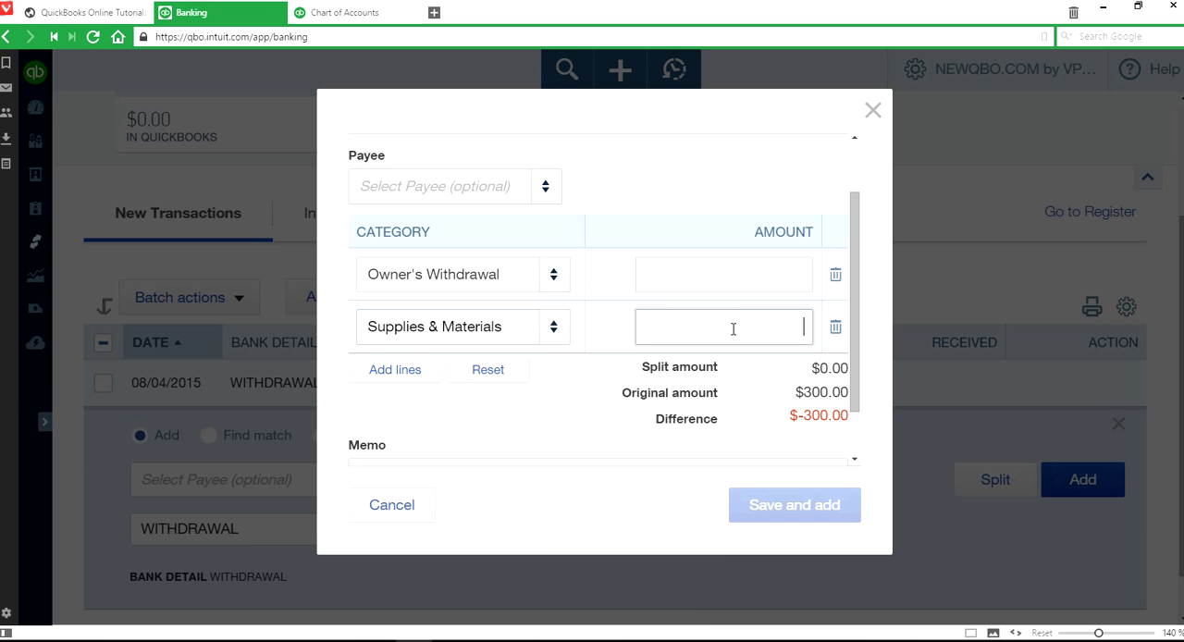
type("150.00")
- Allocate 150.00 of the withdrawal to the Owner's Withdrawal line, then save and add the split transaction
left_click(775, 280)
type("150.00")
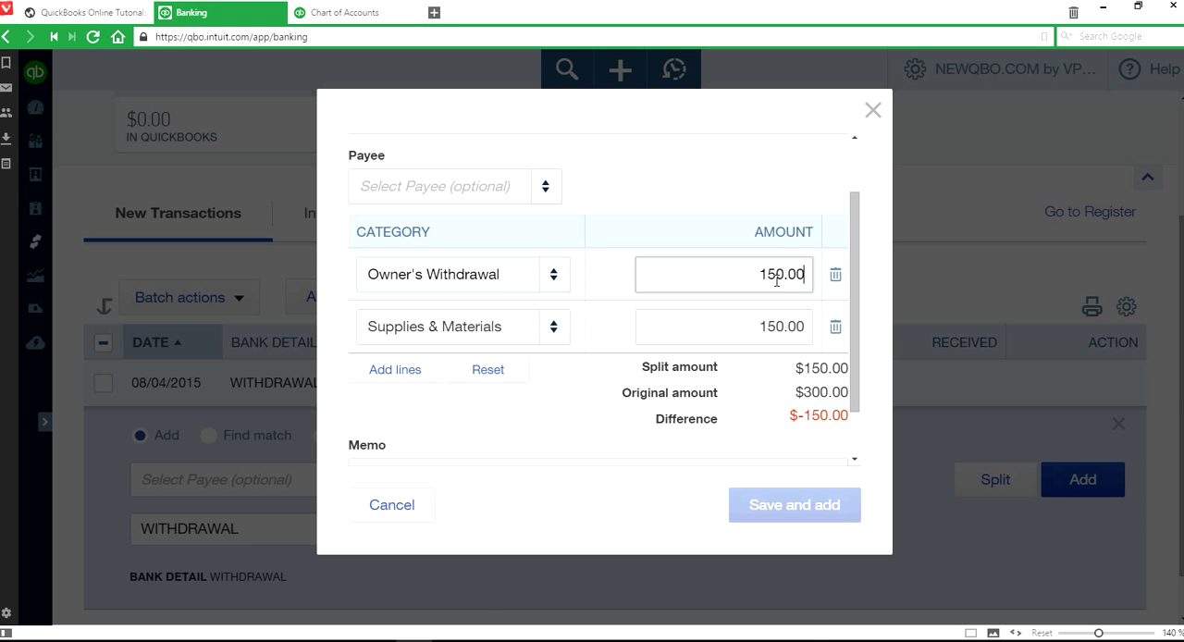
left_click(786, 511)
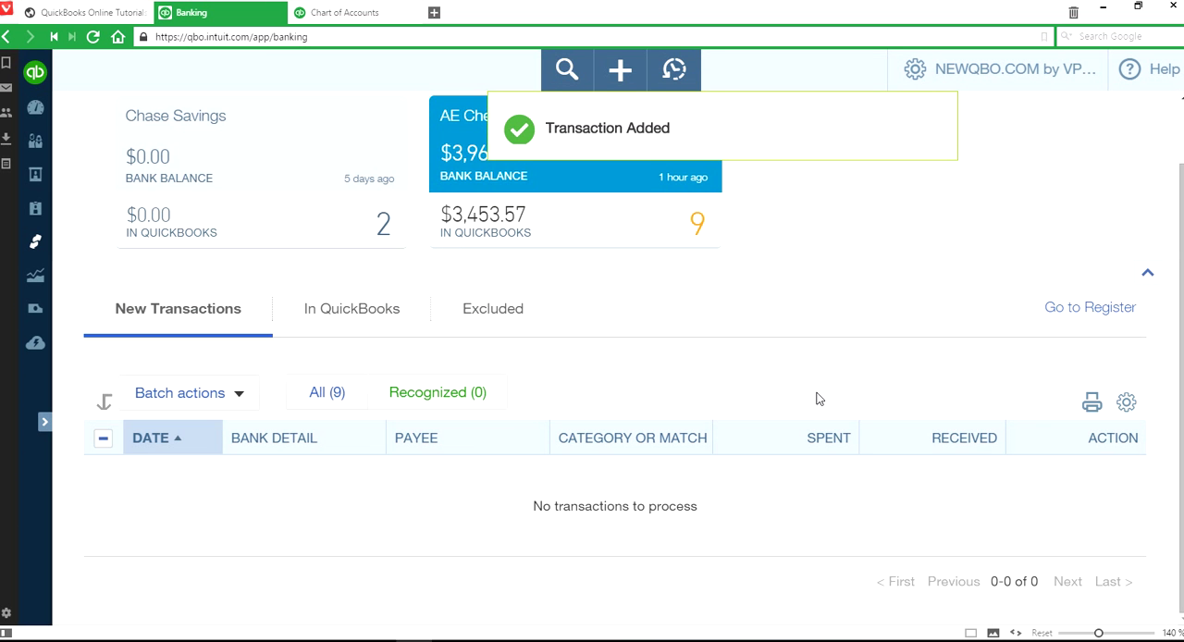
- Undo the added 08/25/2015 withdrawal of $600.00 from the list of transactions already in QuickBooks
scroll(818, 400, "up", 1)
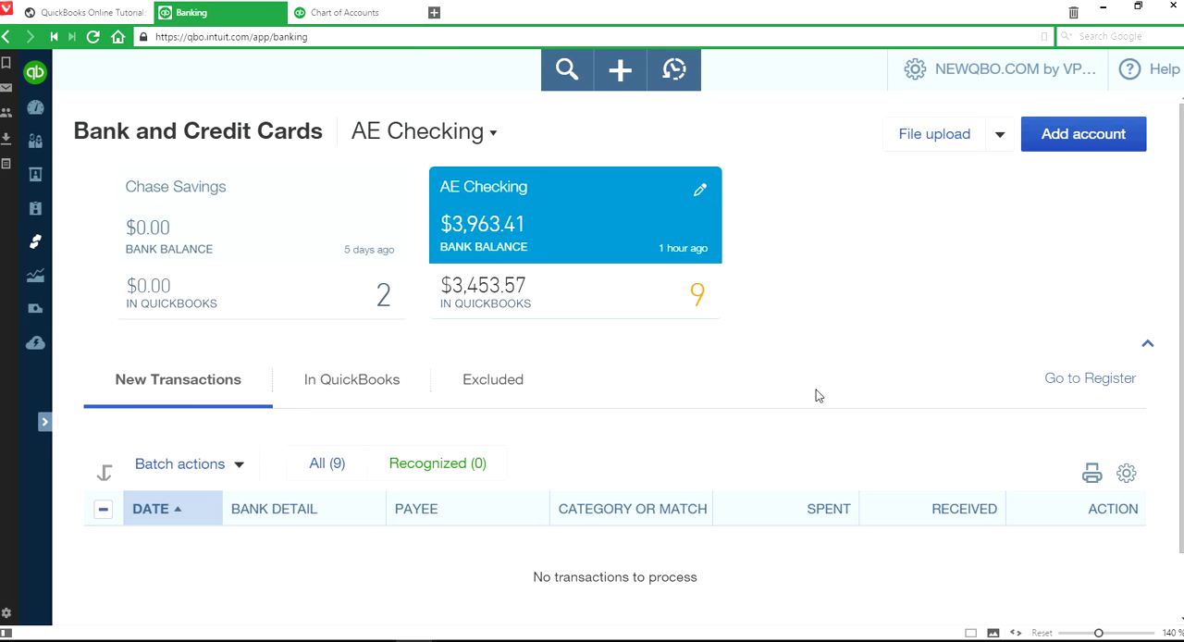
left_click(185, 387)
scroll(663, 383, "down", 2)
scroll(663, 383, "up", 2)
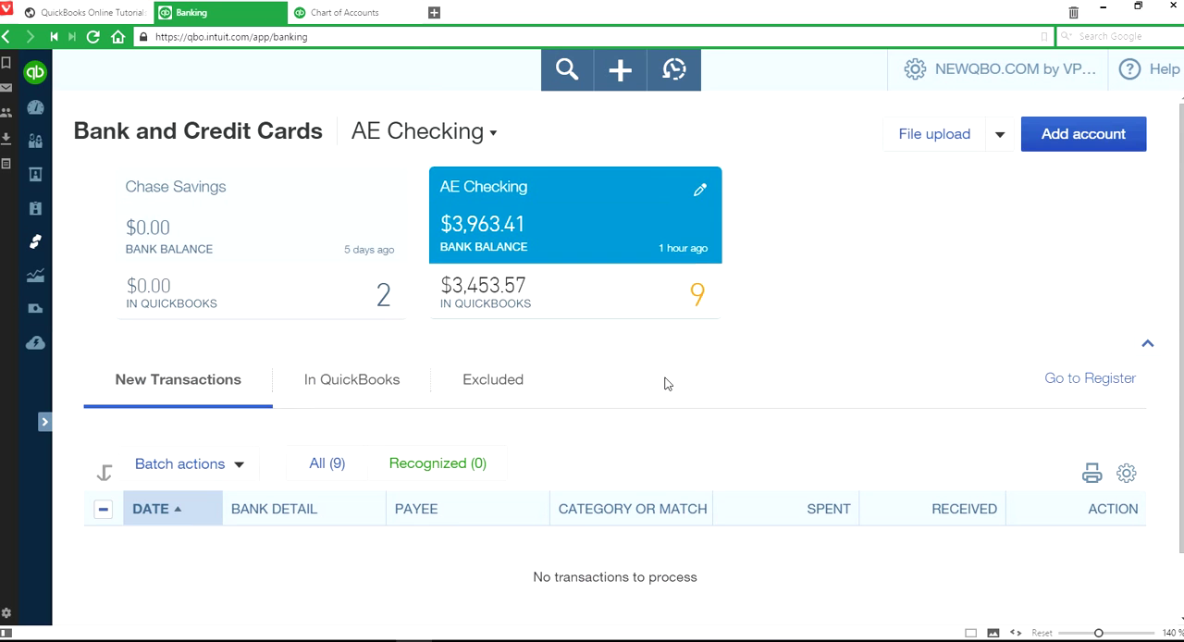
left_click(346, 387)
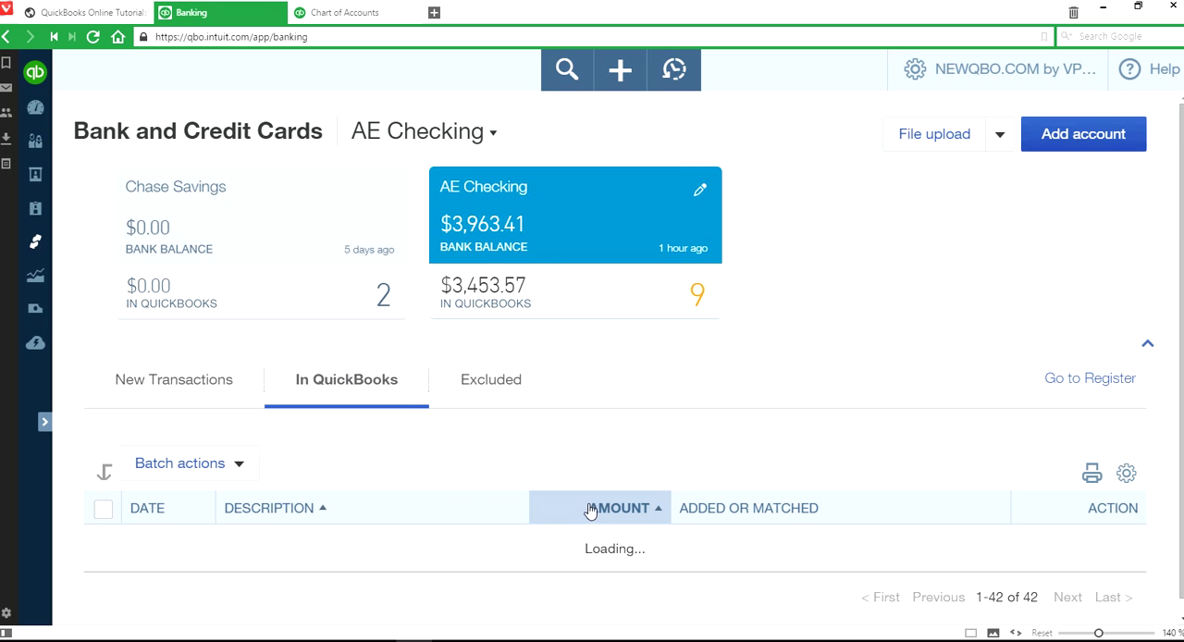
scroll(666, 492, "down", 2)
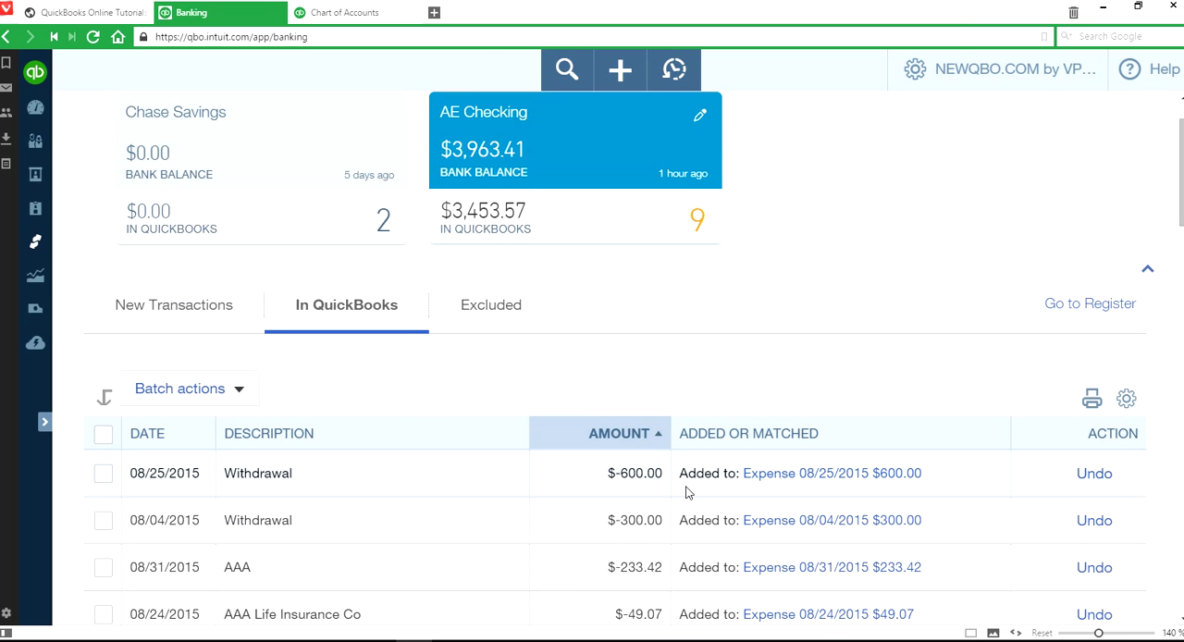
left_click(1086, 476)
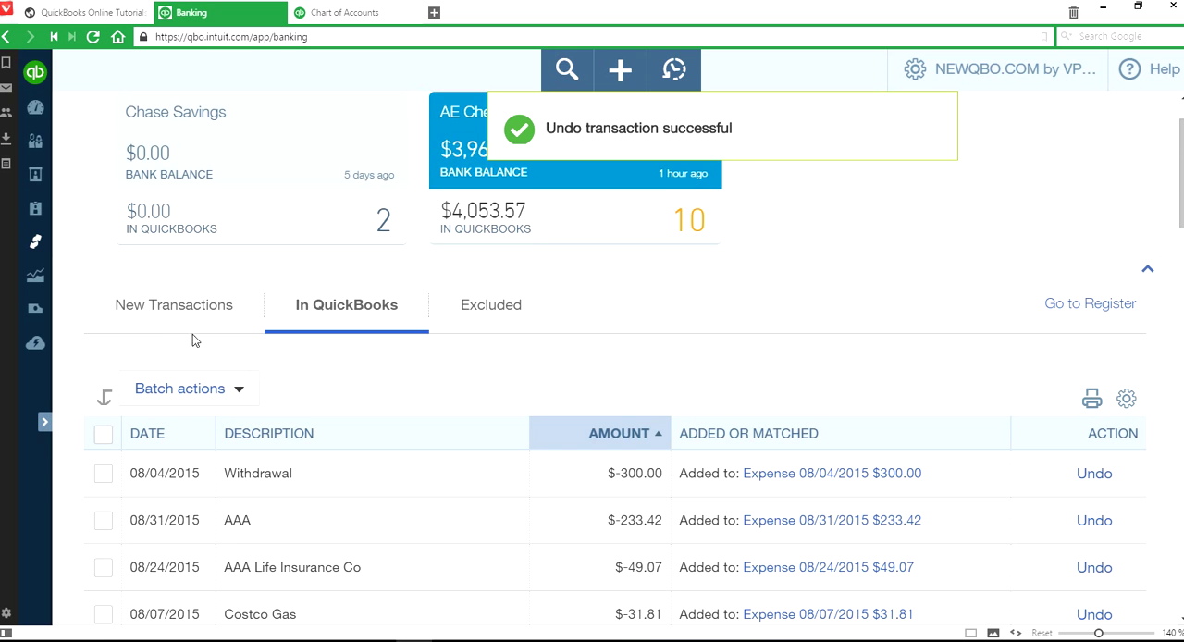
- Exclude the 08/25/2015 withdrawal of $600.00 from the new transactions with a batch action
left_click(159, 304)
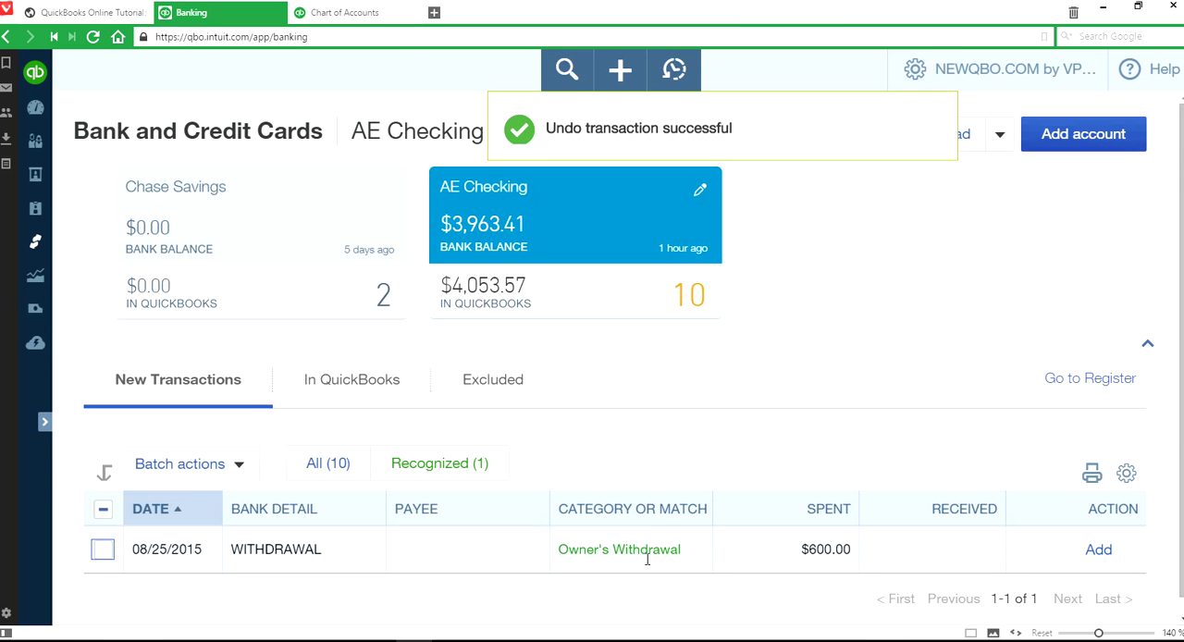
left_click(103, 550)
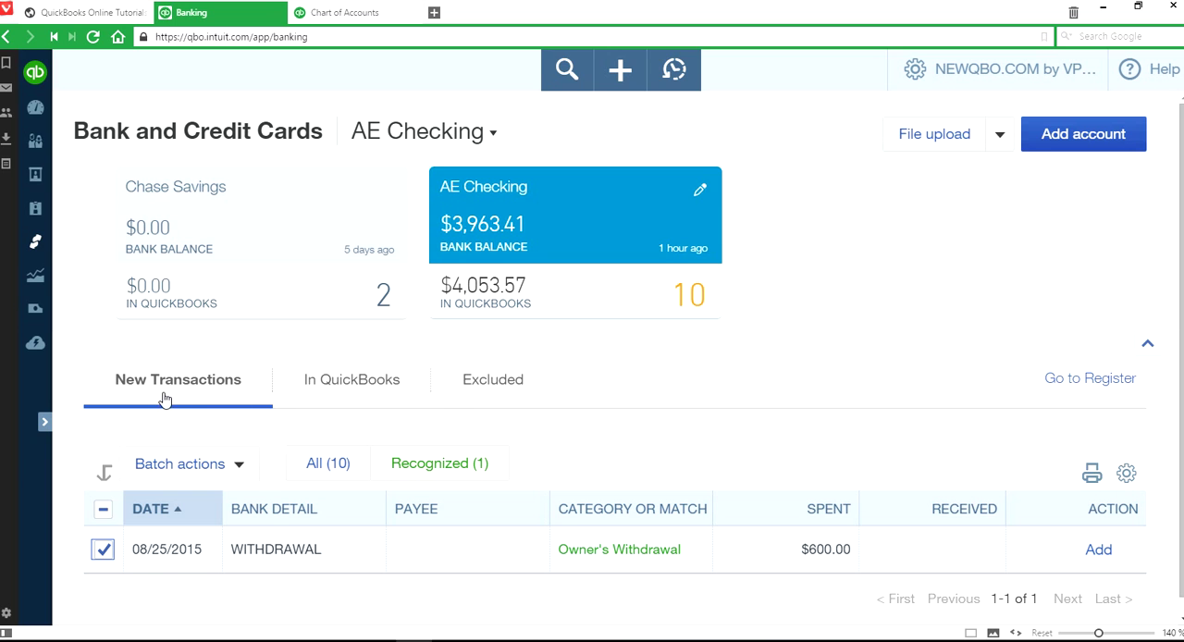
left_click(240, 467)
left_click(164, 545)
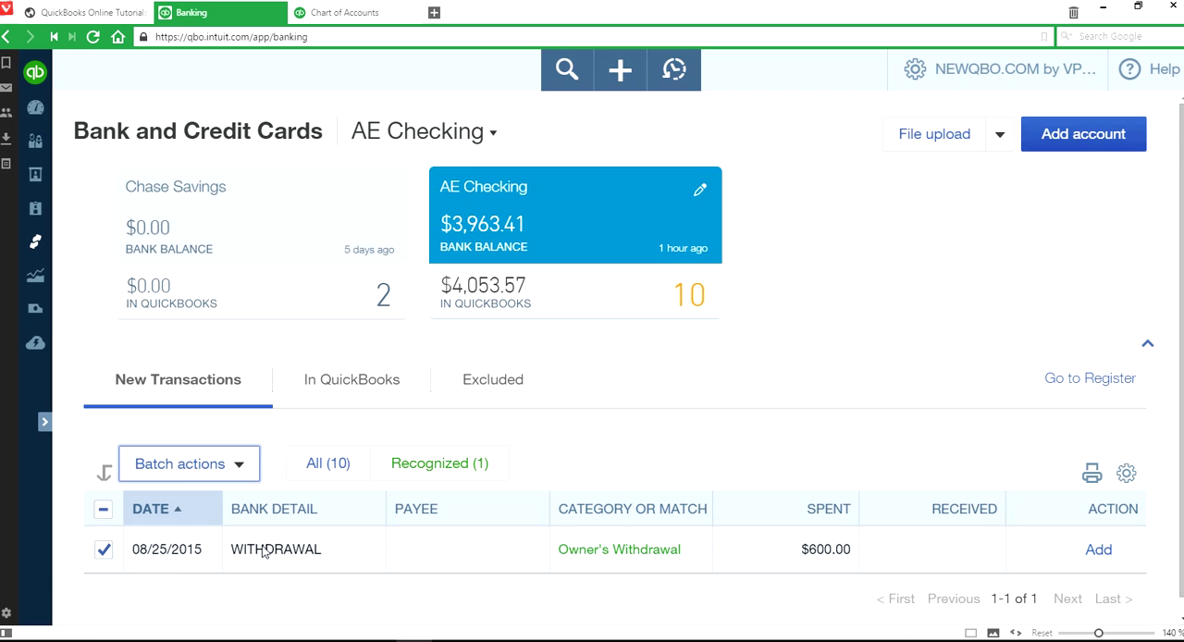
- Undo the exclusion of the 08/25/2015 withdrawal of $600.00 from the list of excluded transactions
left_click(496, 382)
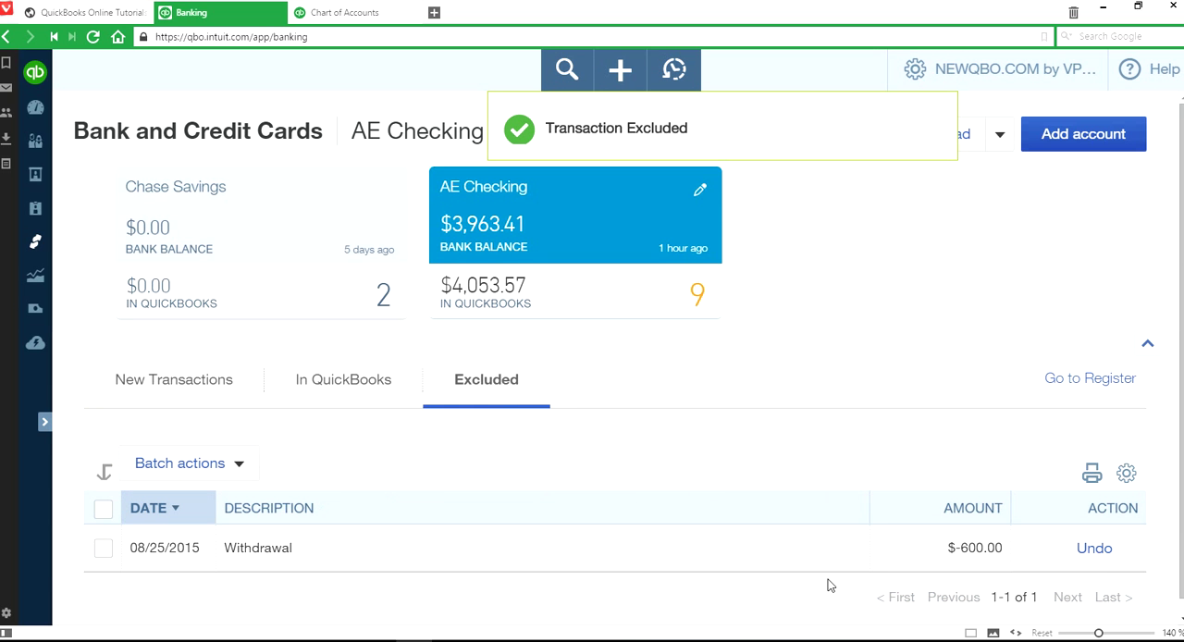
scroll(415, 539, "down", 1)
left_click(102, 532)
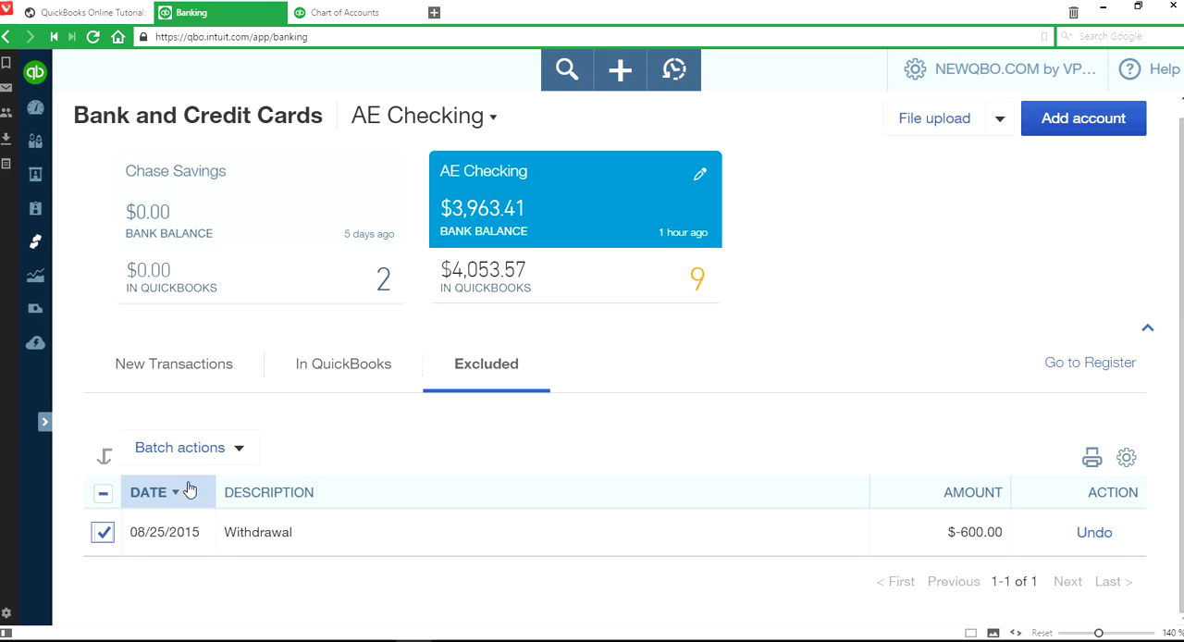
left_click(238, 449)
left_click(239, 451)
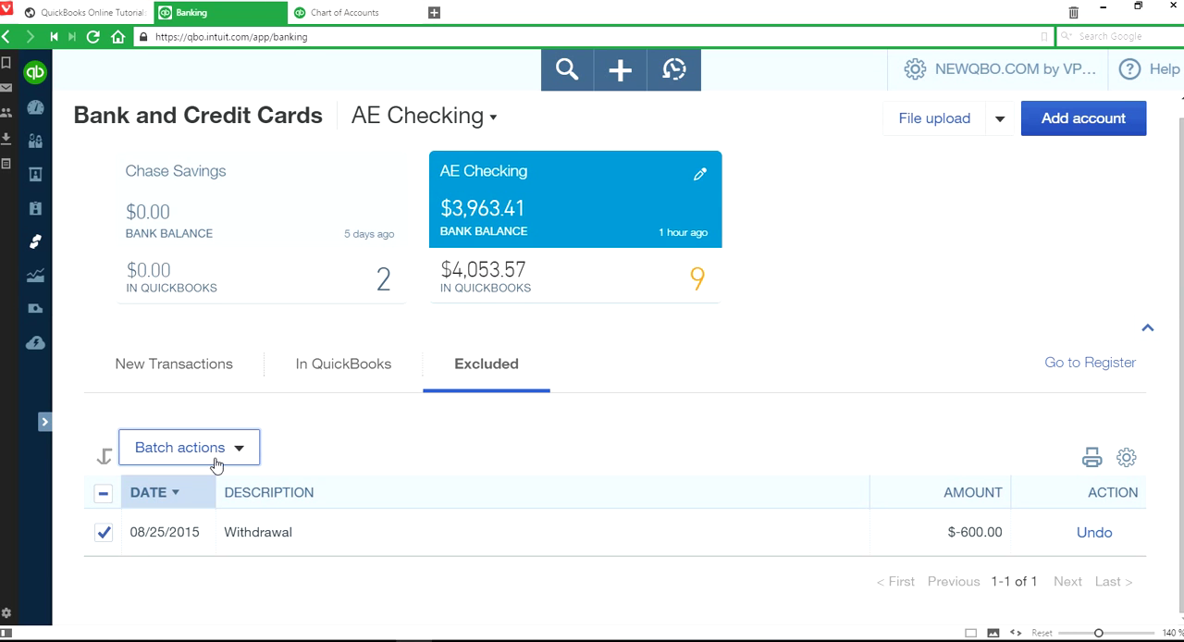
left_click(230, 449)
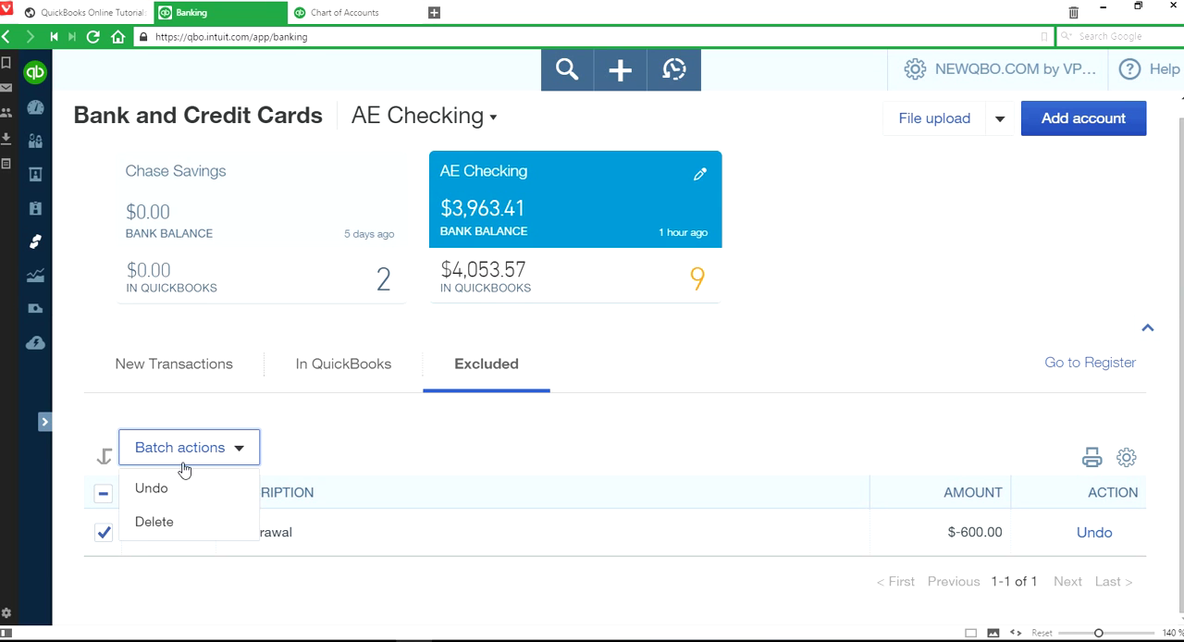
left_click(103, 533)
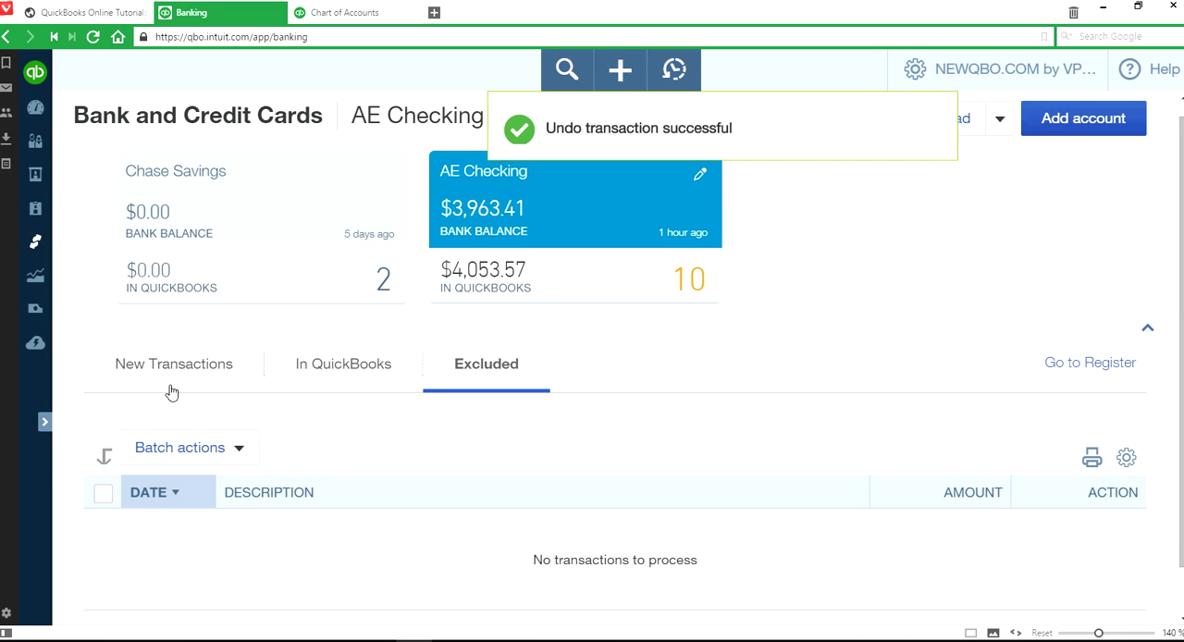
- Add the 08/25/2015 withdrawal of $600.00 from the new transactions with the category Owner's Withdrawal
left_click(166, 369)
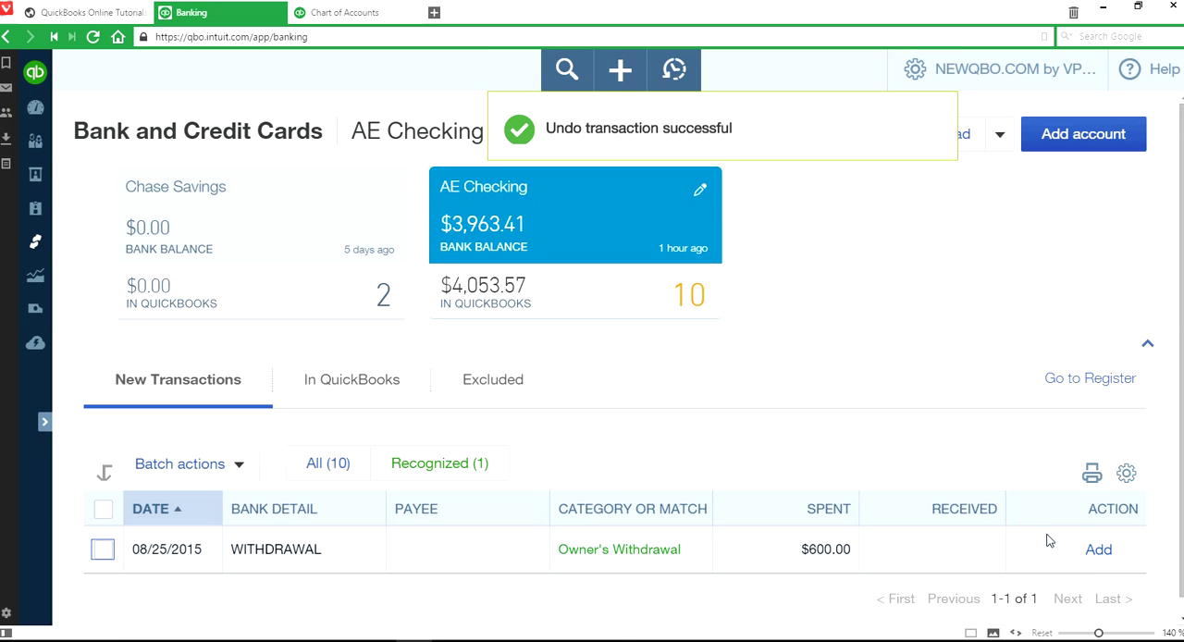
left_click(1098, 551)
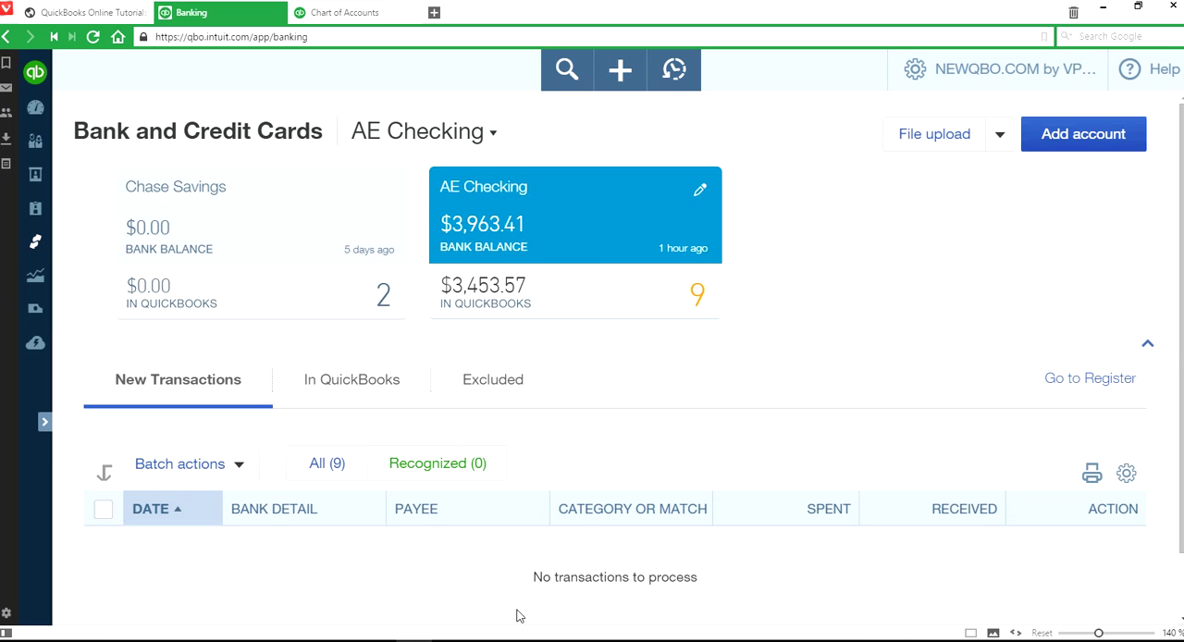
- Switch to the Photos app and start a slide show from the QuickBooks Online bank feeds title image
left_click(486, 640)
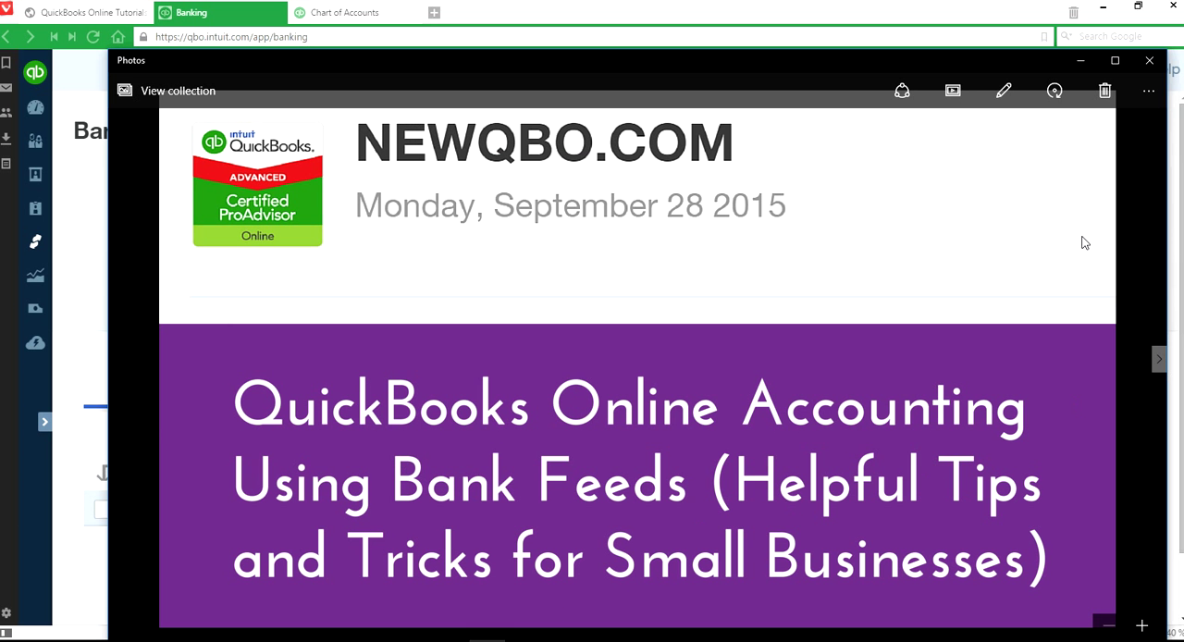
left_click(953, 93)
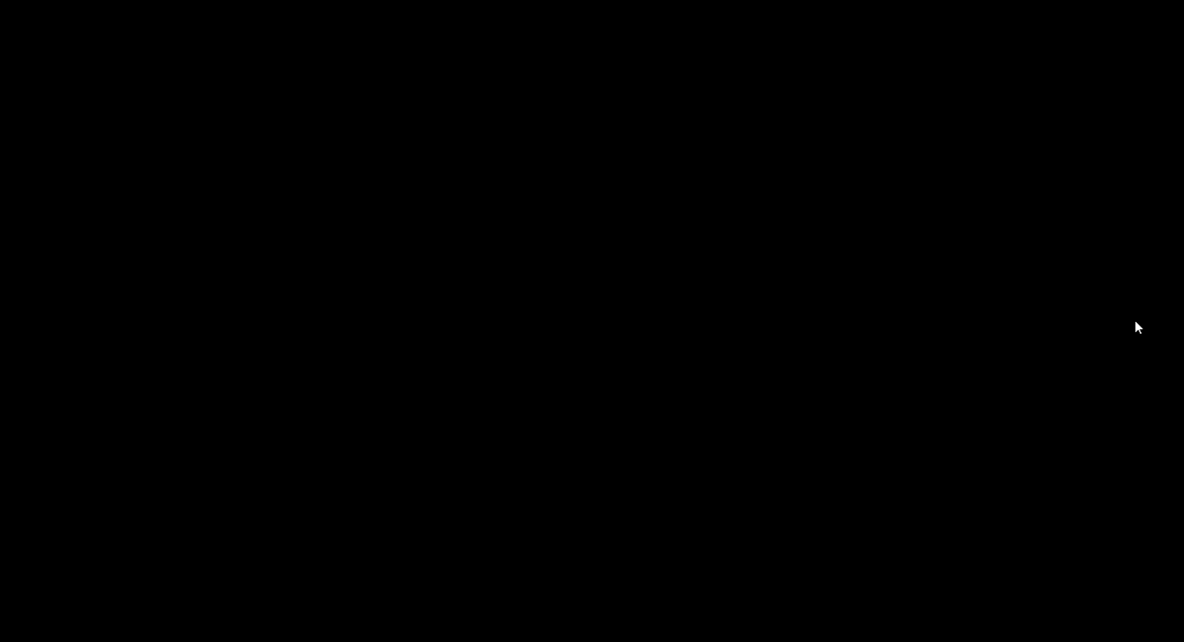